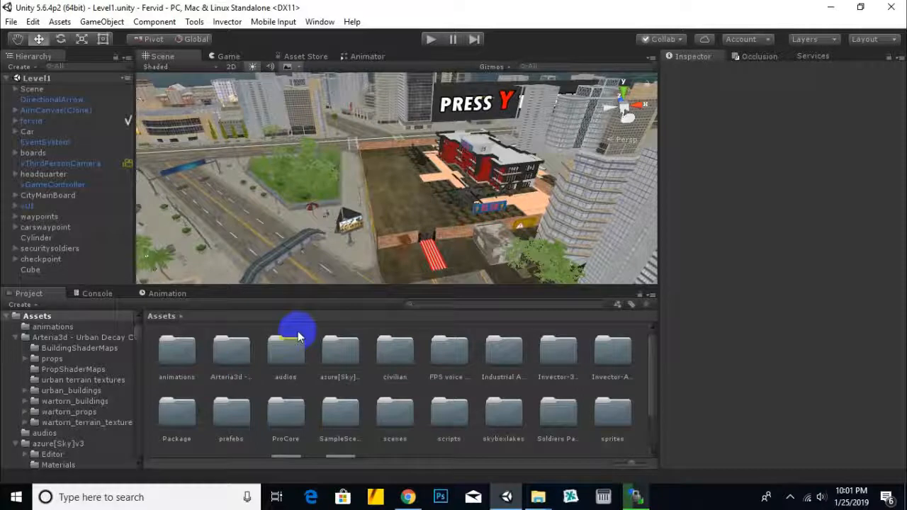
Step: Open the commandos folder inside the prefebs assets folder to show the sitting commando models
left_click(341, 352)
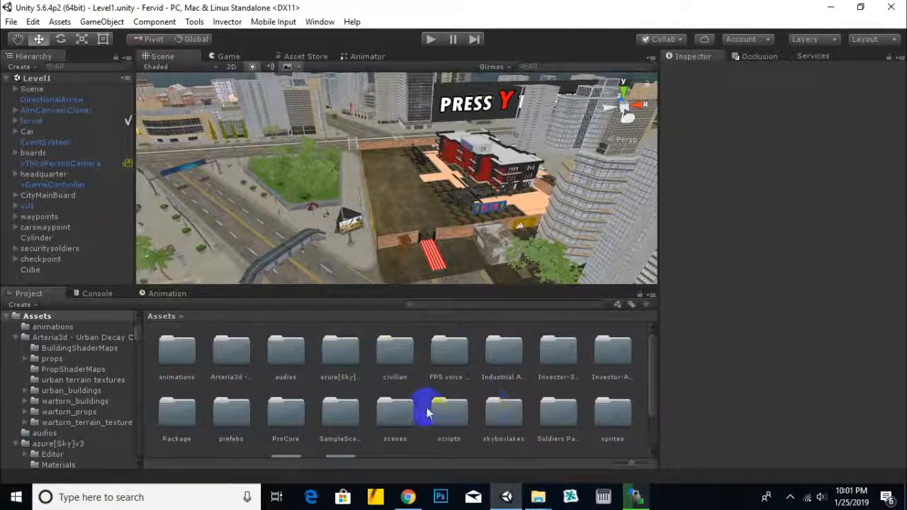
left_click(233, 421)
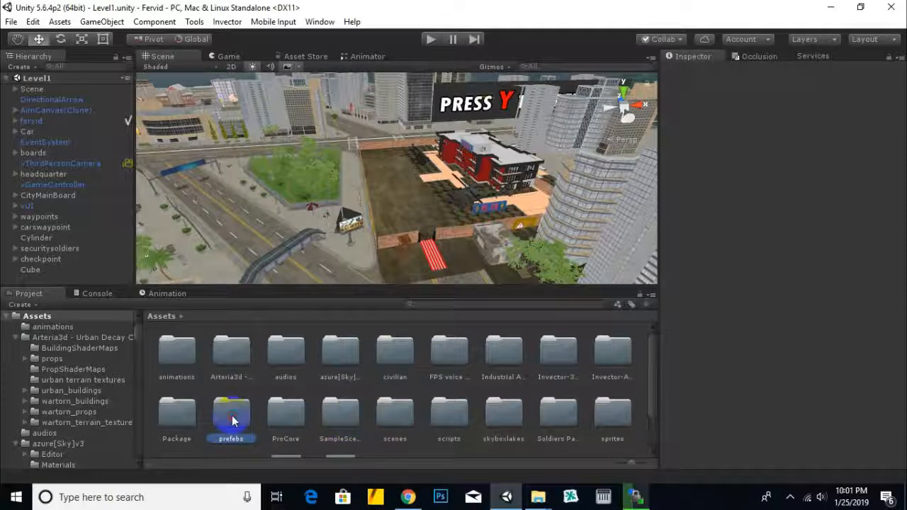
double_click(232, 420)
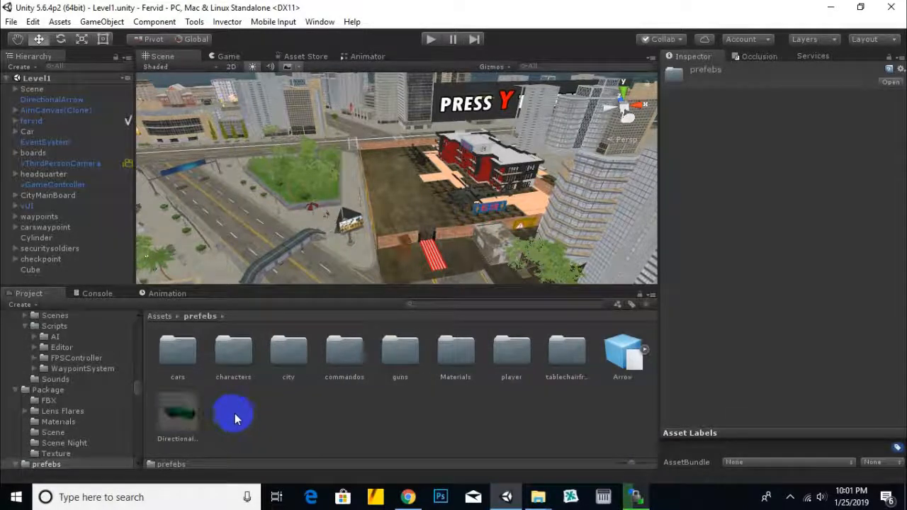
left_click(352, 360)
double_click(352, 359)
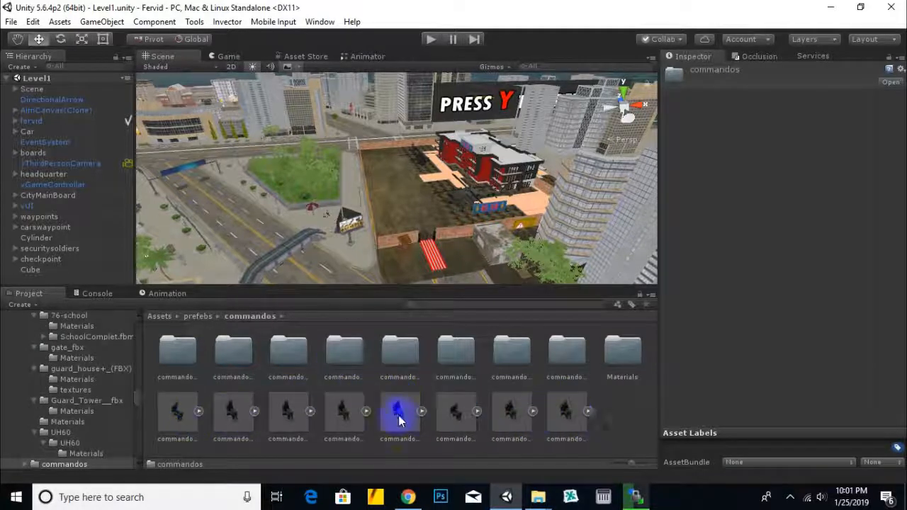
scroll(475, 194, "up", 5)
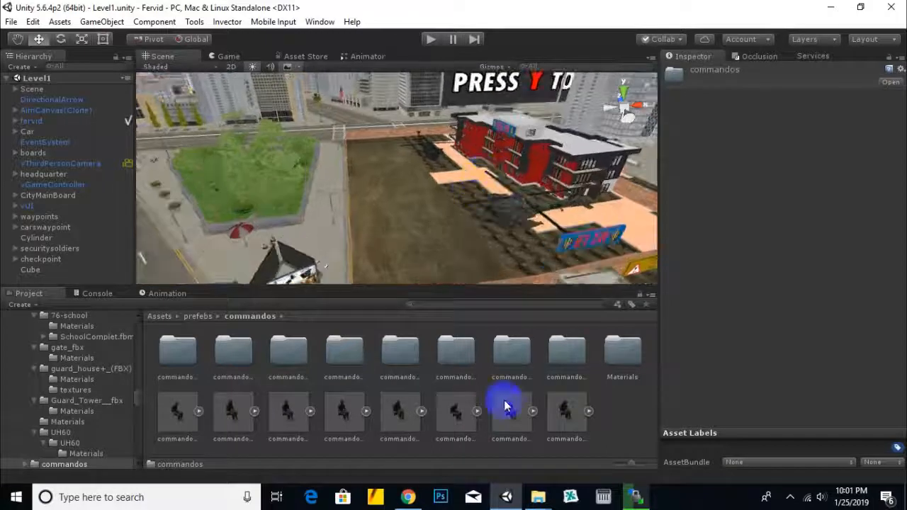
scroll(546, 115, "up", 4)
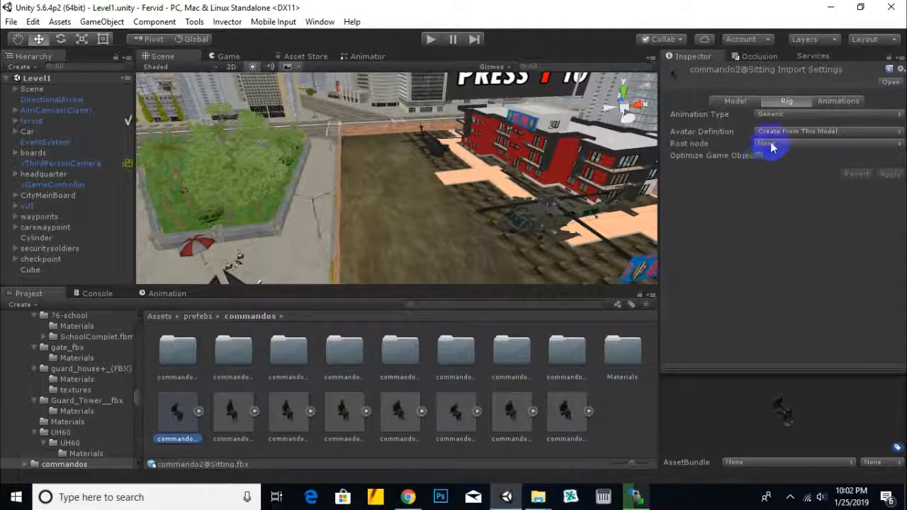
Step: Set the rig animation type of commando2@Sitting to Humanoid and apply the import setting
left_click(801, 114)
left_click(787, 172)
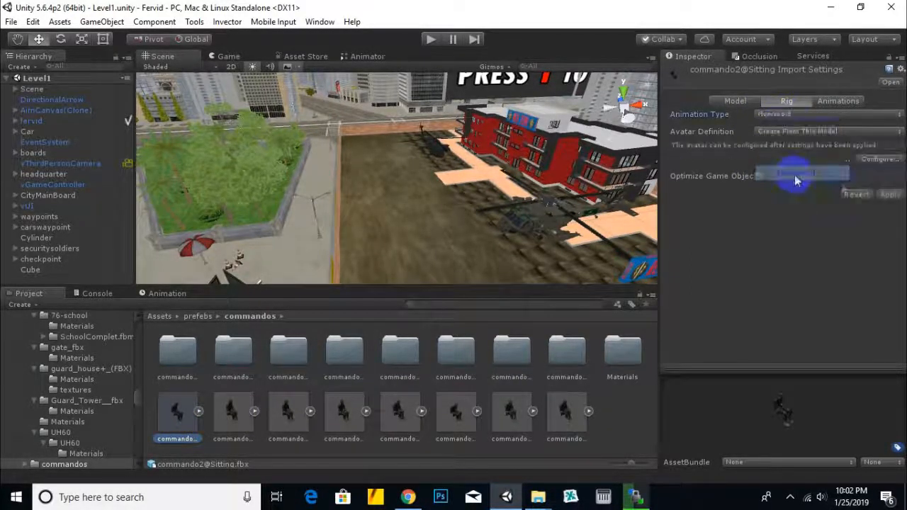
left_click(897, 198)
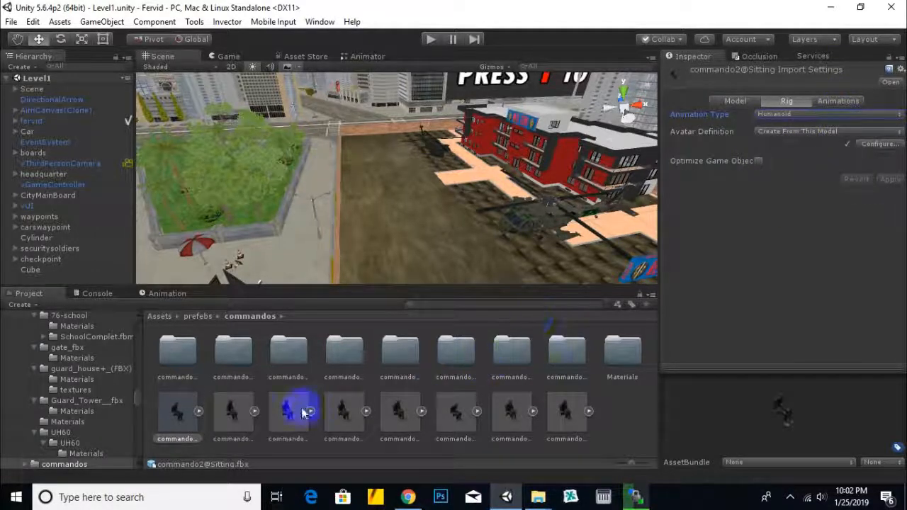
Step: Enable Loop Time for the Sitting clip of commando2@Sitting and apply the import settings
left_click(820, 104)
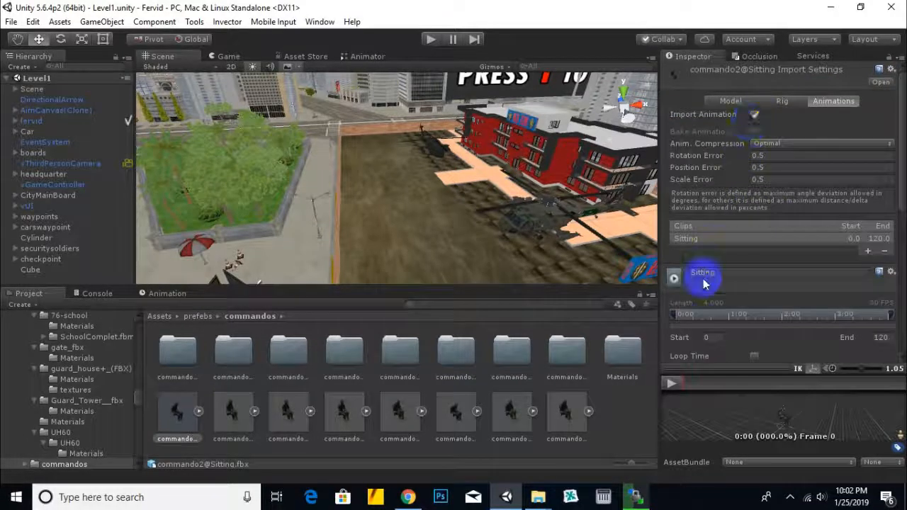
scroll(709, 287, "down", 3)
left_click(755, 237)
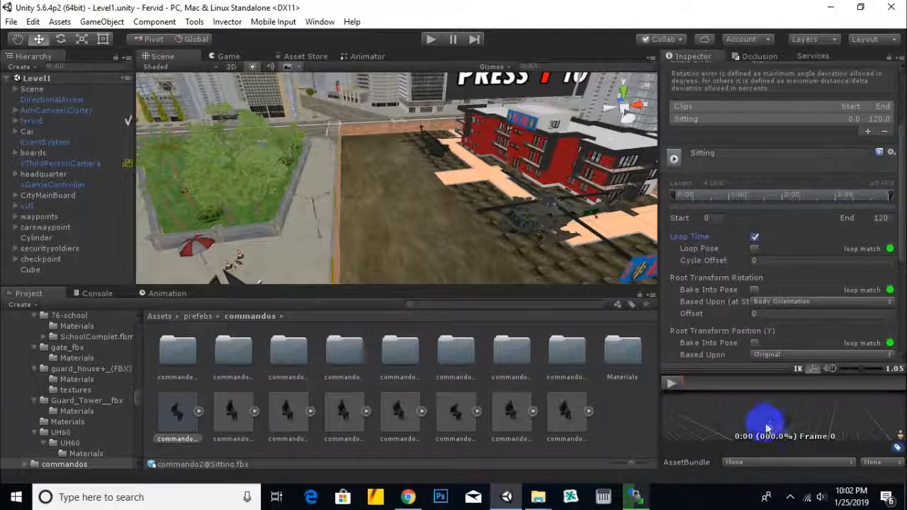
left_click(228, 417)
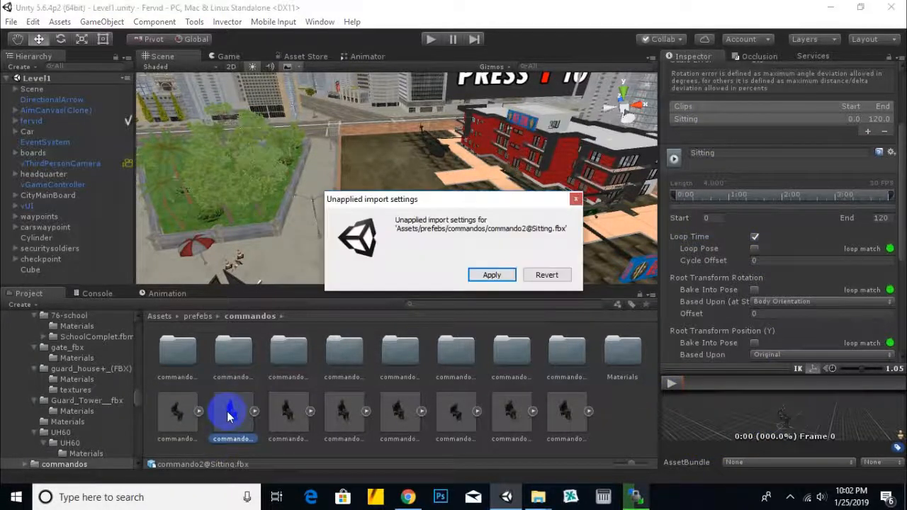
left_click(480, 275)
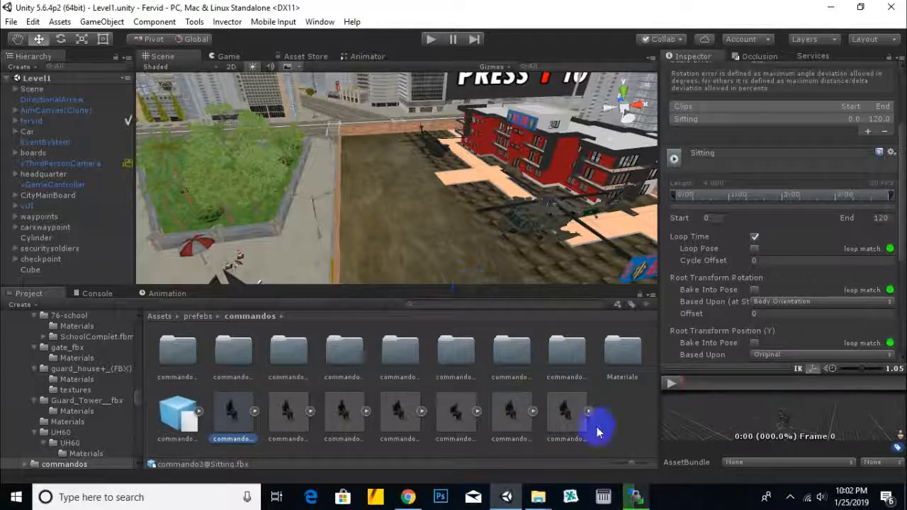
Step: Set the rig animation type of the seven remaining commando models, from commando3@Sitting onward, to Humanoid together and apply it
left_click(571, 416)
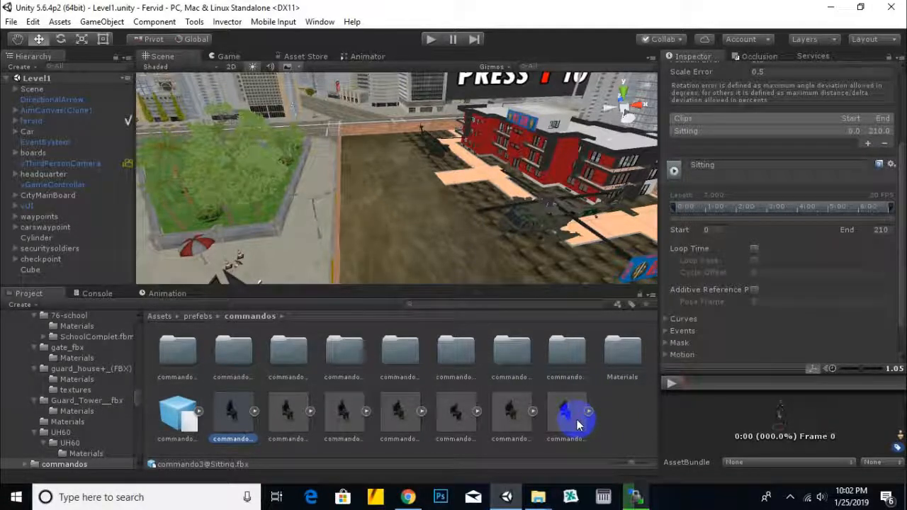
left_click(577, 424, "shift")
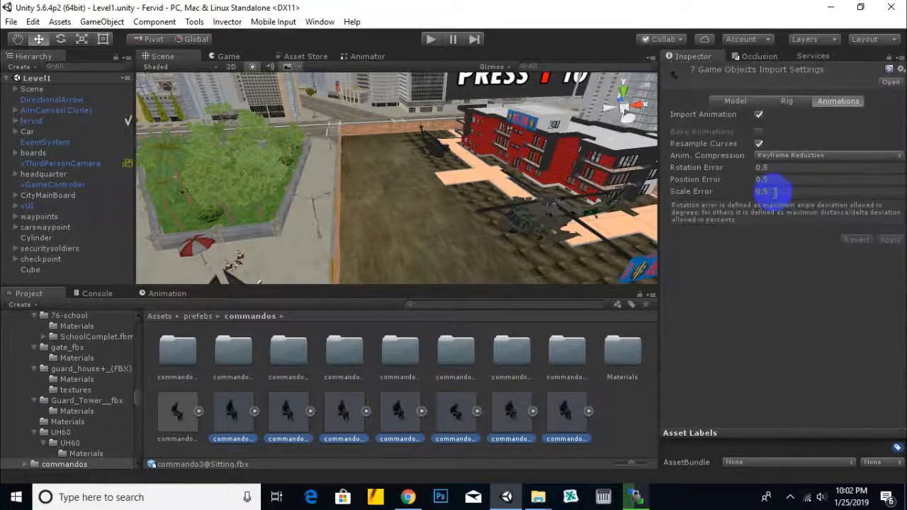
left_click(786, 101)
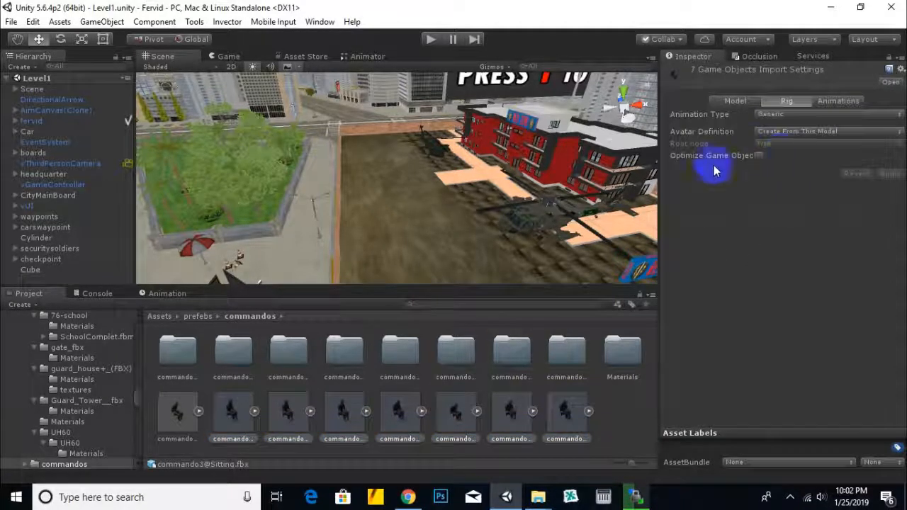
left_click(810, 114)
left_click(797, 172)
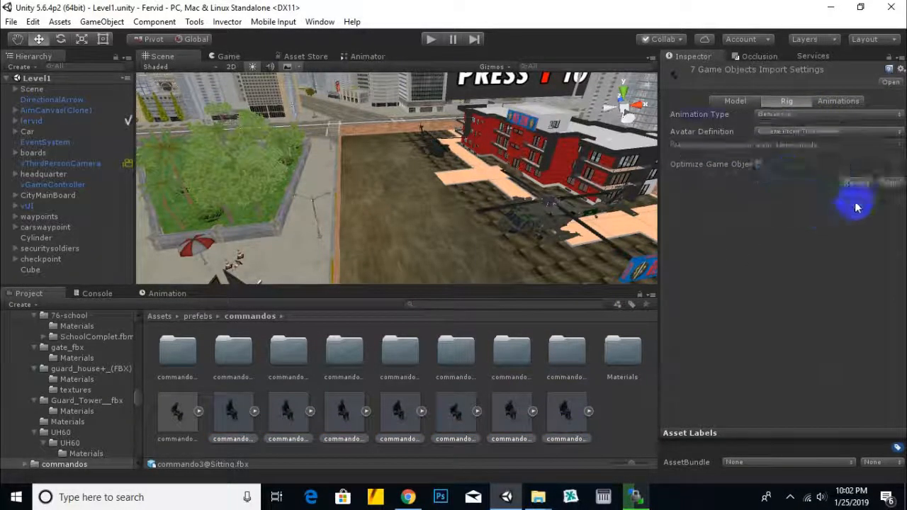
left_click(887, 185)
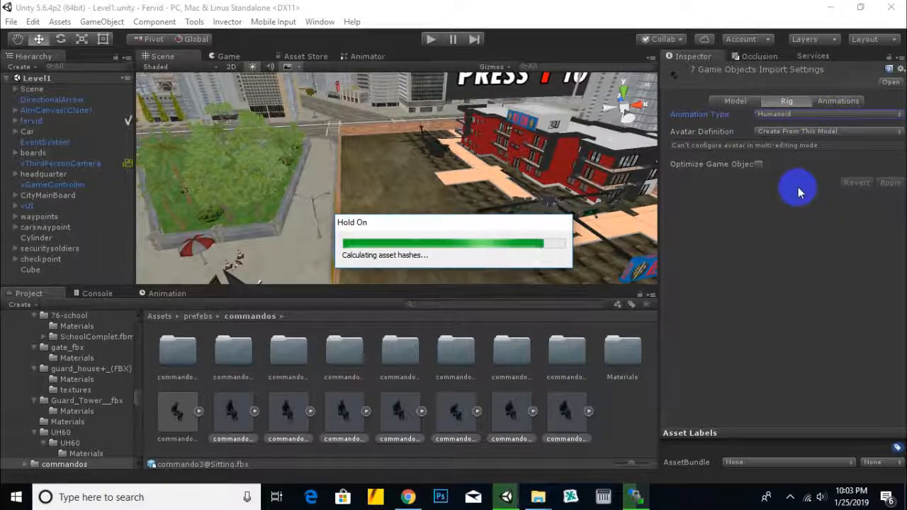
Step: Enable Loop Time for the Sitting clip of commando3@Sitting alone and apply the change
left_click(843, 102)
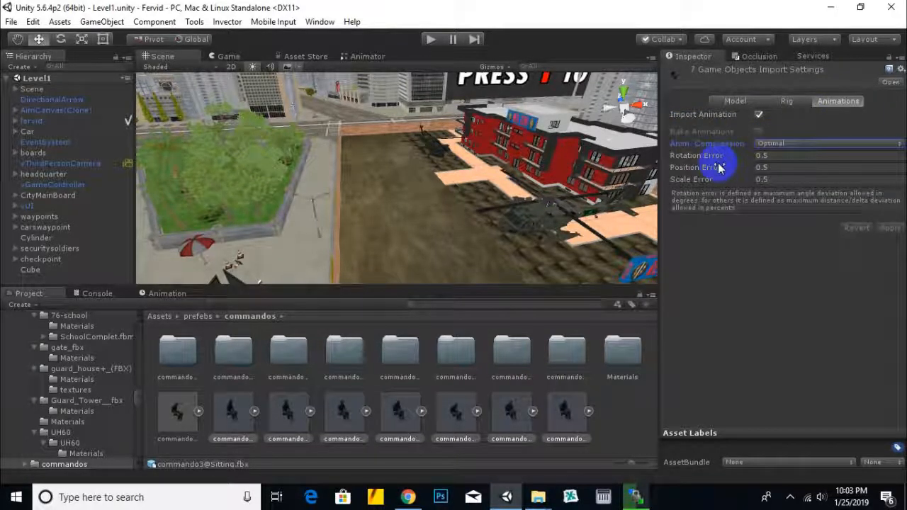
mouse_move(719, 168)
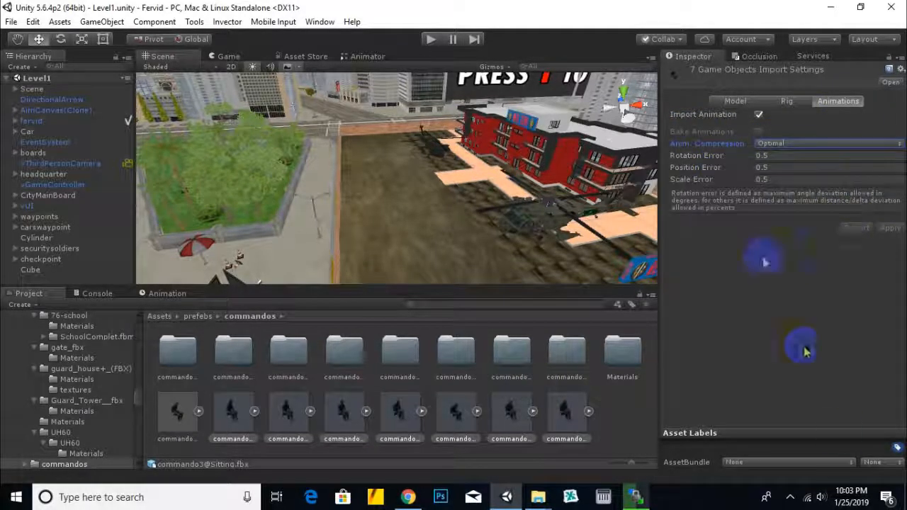
left_click(233, 418)
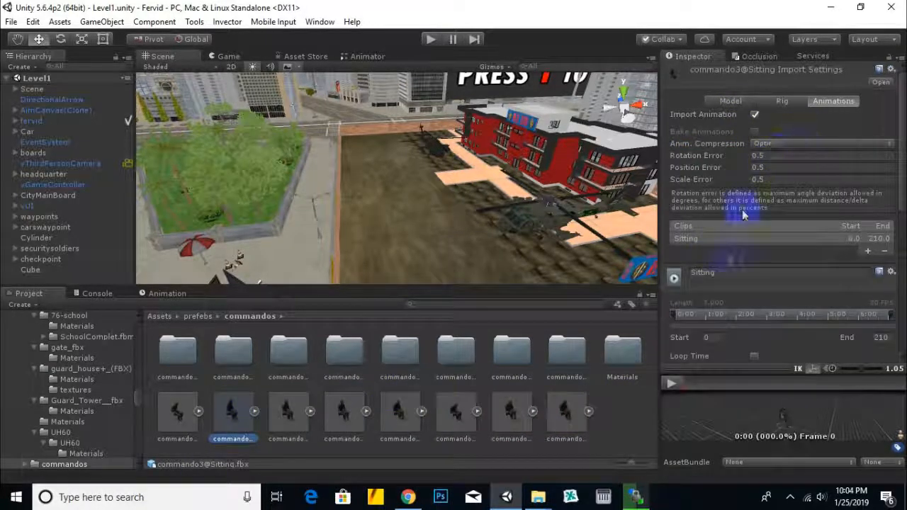
scroll(719, 283, "down", 3)
left_click(754, 277)
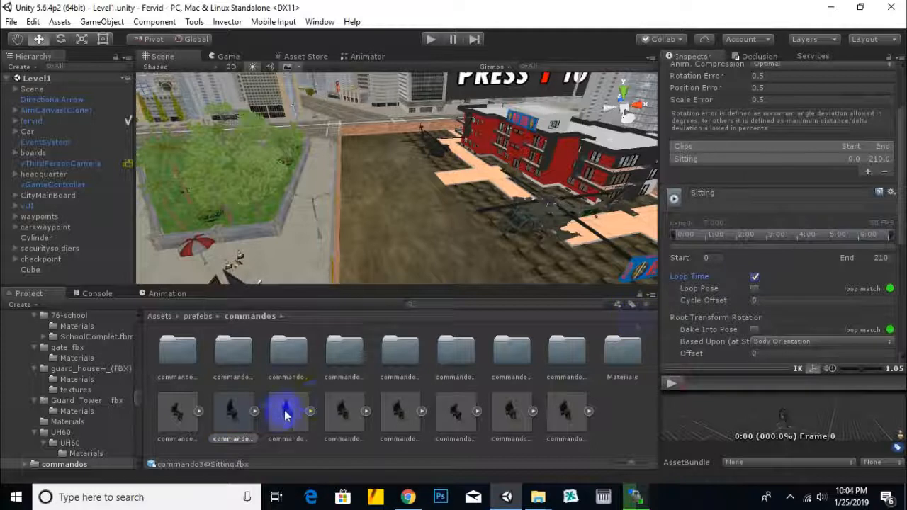
scroll(846, 360, "down", 9)
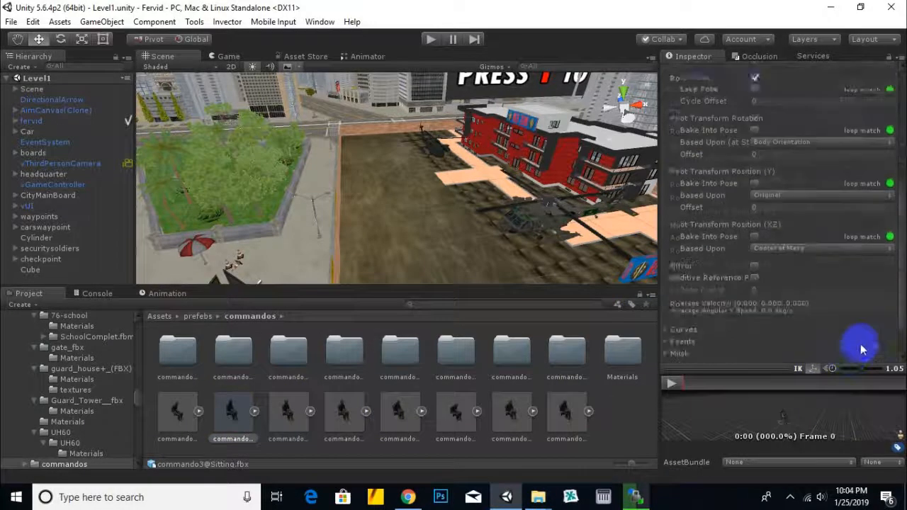
left_click(889, 347)
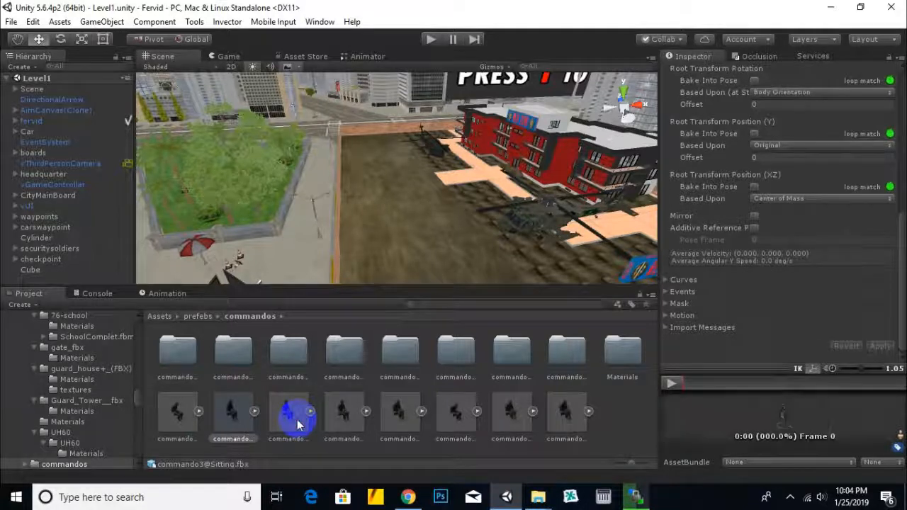
Step: Enable Loop Time for the Sitting Talking clip of commando4@Sitting Talking and apply the change
left_click(296, 422)
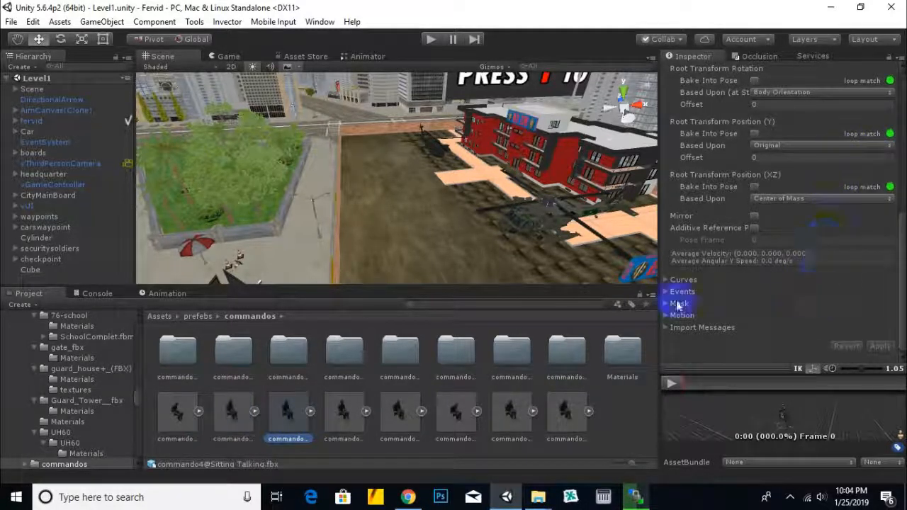
scroll(750, 216, "up", 6)
left_click(754, 189)
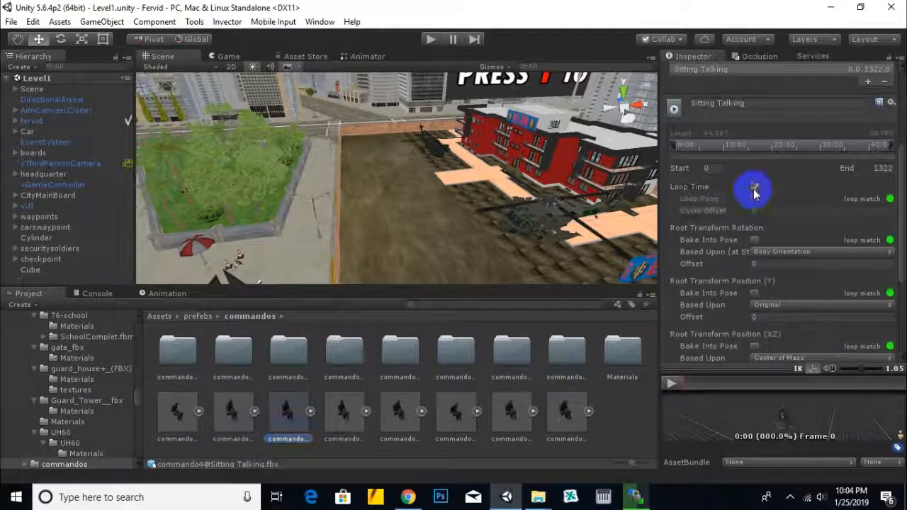
scroll(836, 304, "down", 6)
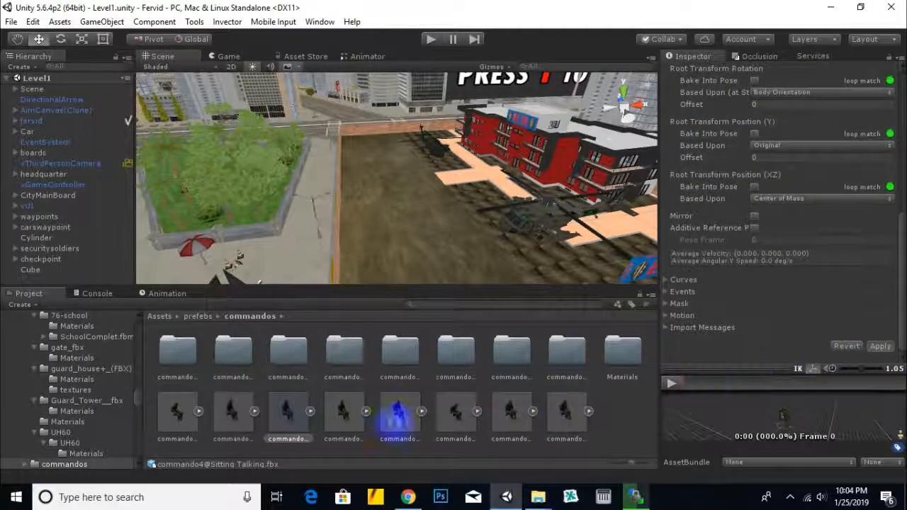
Step: Enable Loop Time for the Sitting Talking clip of commando5@Sitting Talking and apply the change
left_click(342, 423)
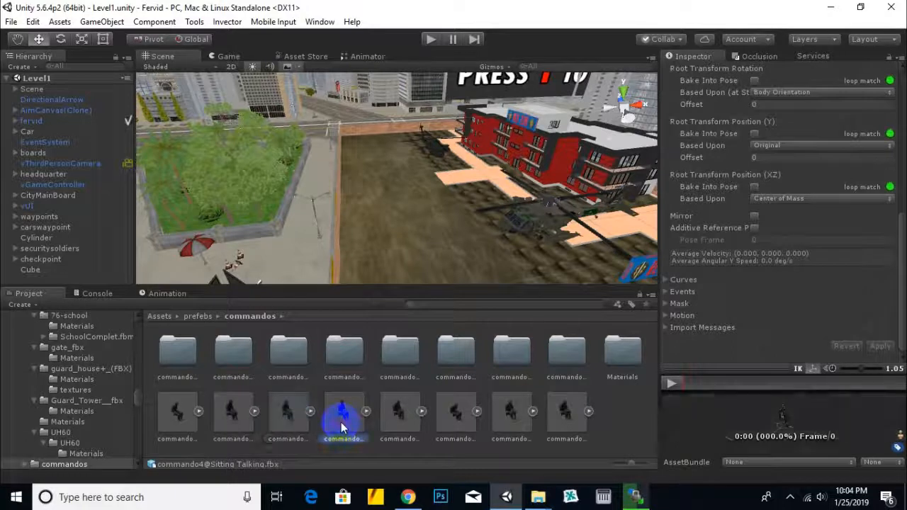
scroll(789, 280, "up", 3)
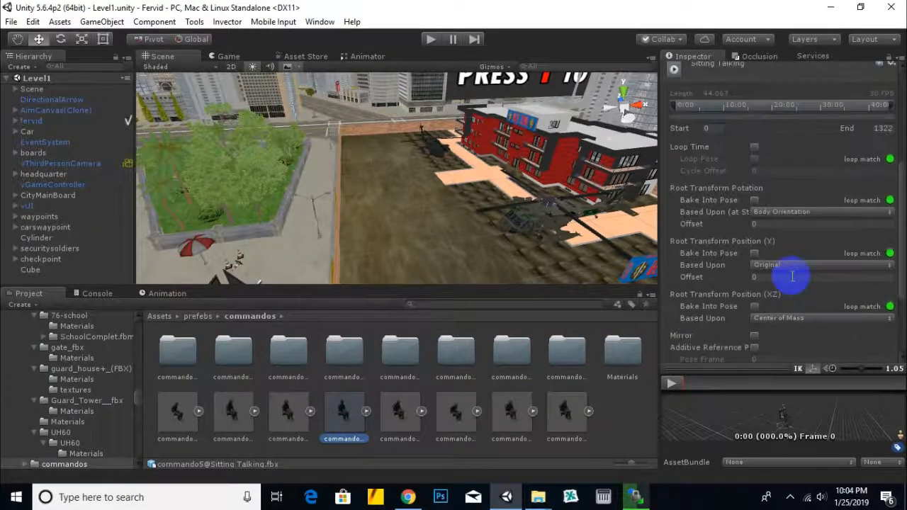
scroll(818, 194, "up", 2)
scroll(815, 248, "down", 5)
left_click(891, 349)
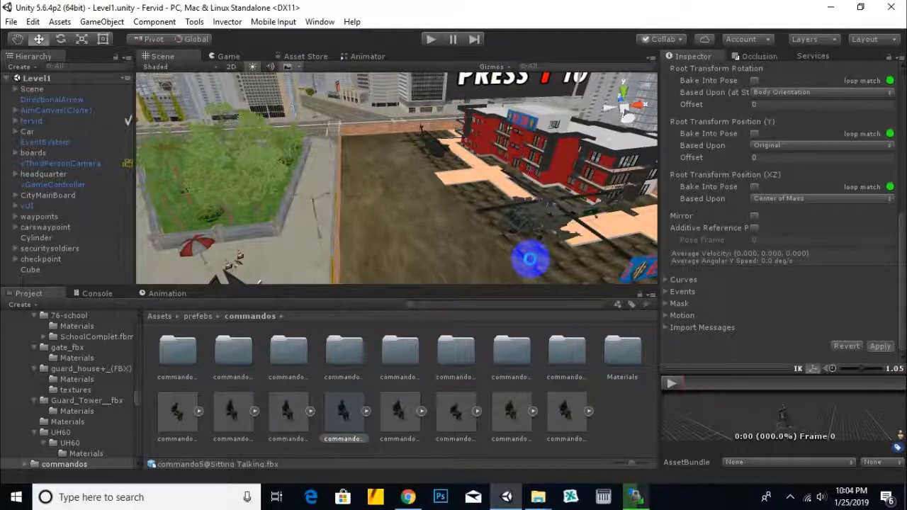
Step: Enable Loop Time for the Sitting clip of commando6@Sitting and apply the change
left_click(399, 413)
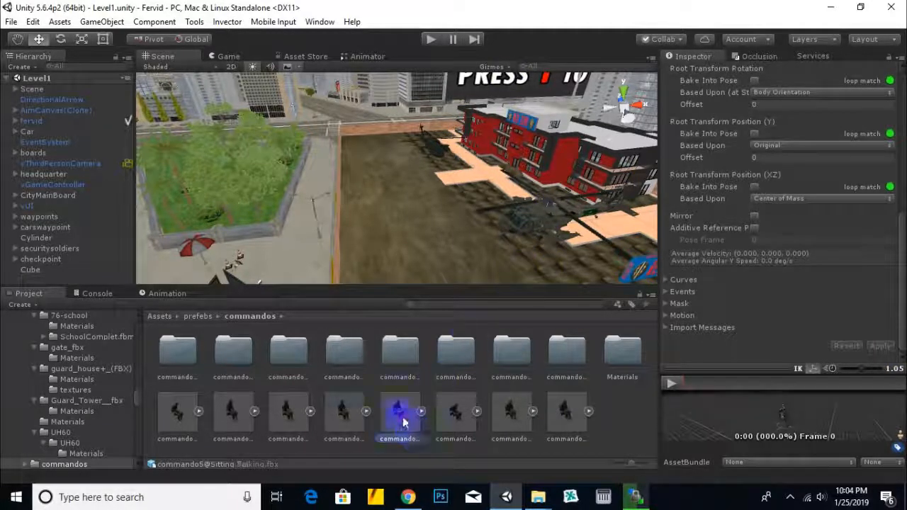
scroll(859, 249, "up", 5)
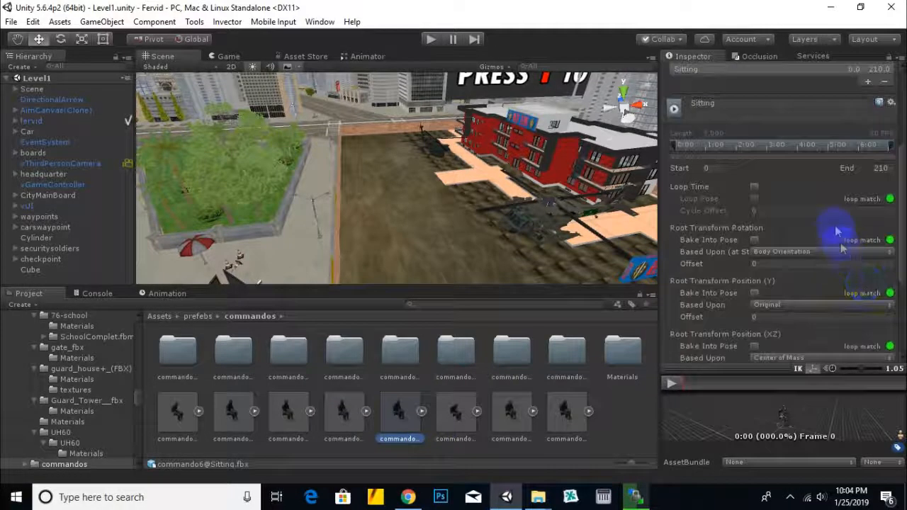
scroll(808, 307, "down", 5)
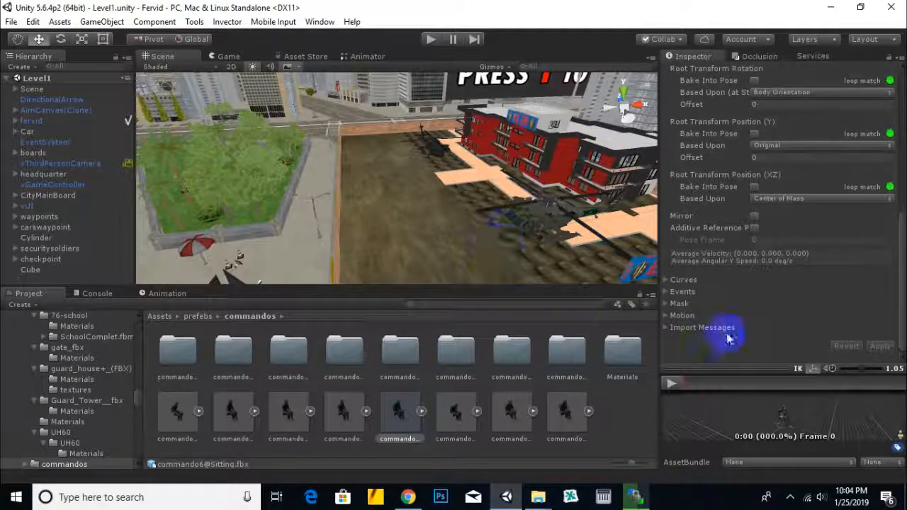
Step: Enable Loop Time for the Sitting clip of commando7@Sitting and apply the change
left_click(459, 418)
scroll(836, 314, "up", 4)
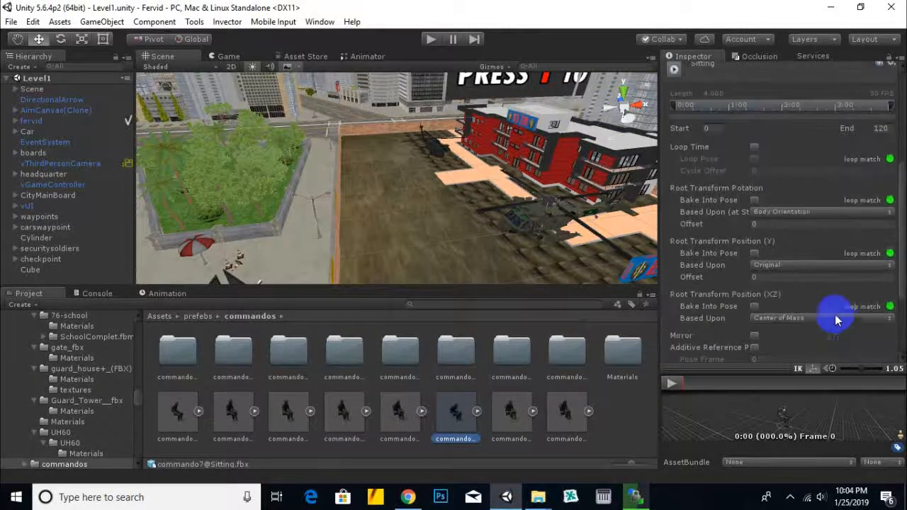
left_click(751, 151)
scroll(842, 307, "down", 2)
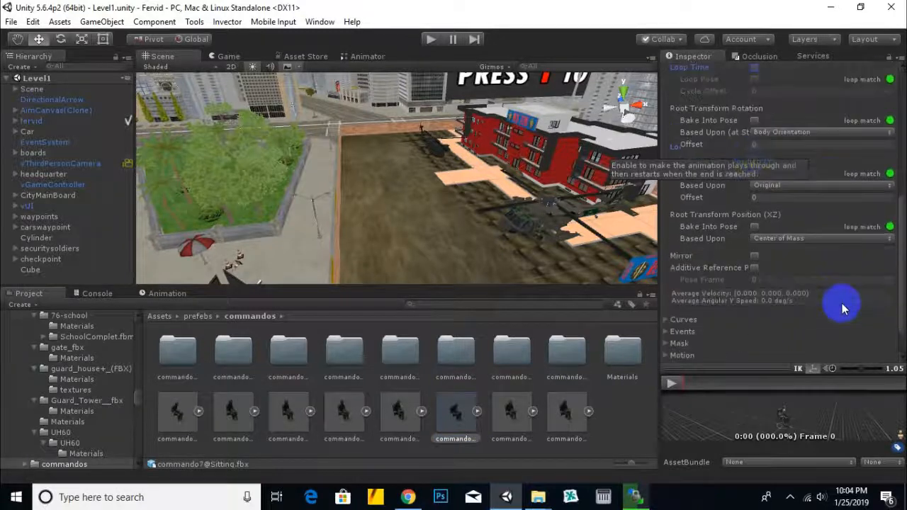
scroll(841, 300, "up", 2)
left_click(757, 146)
scroll(843, 333, "down", 3)
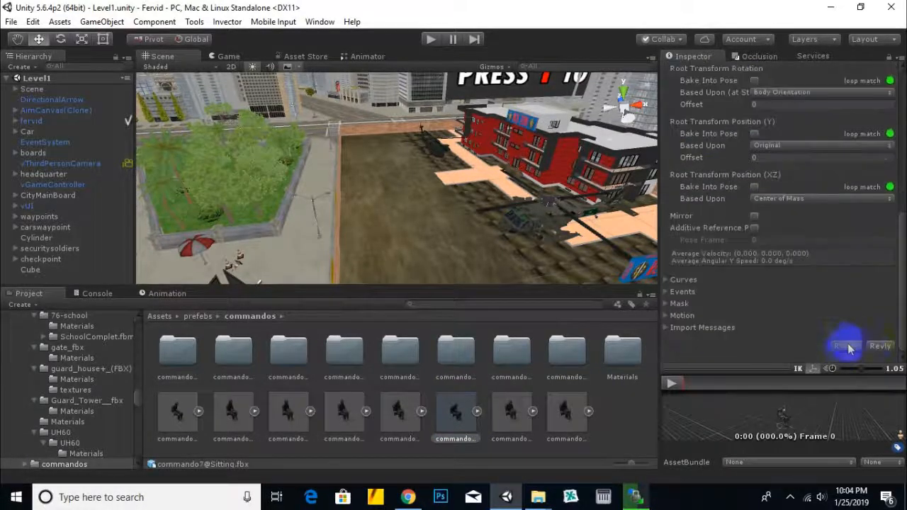
left_click(880, 345)
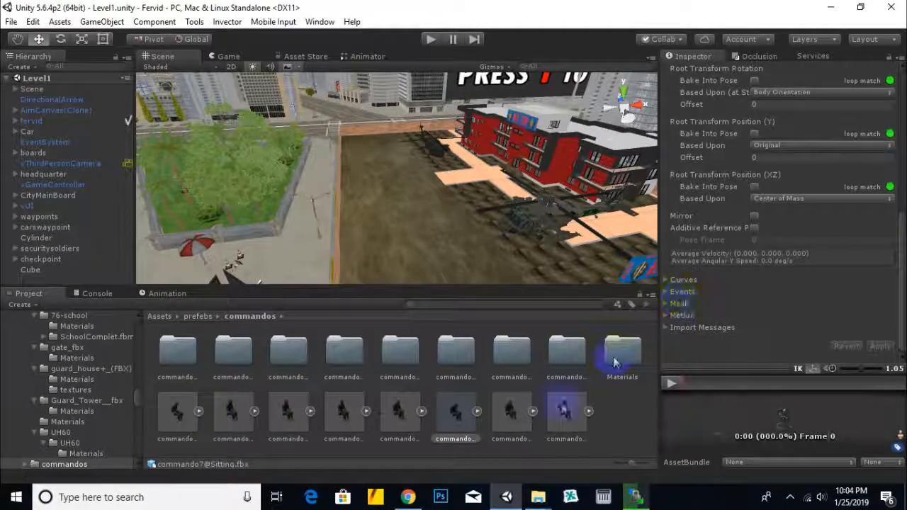
Step: Enable Loop Time for the animation clip of commando8@Sitting Talking and apply the change
left_click(511, 415)
scroll(772, 128, "up", 3)
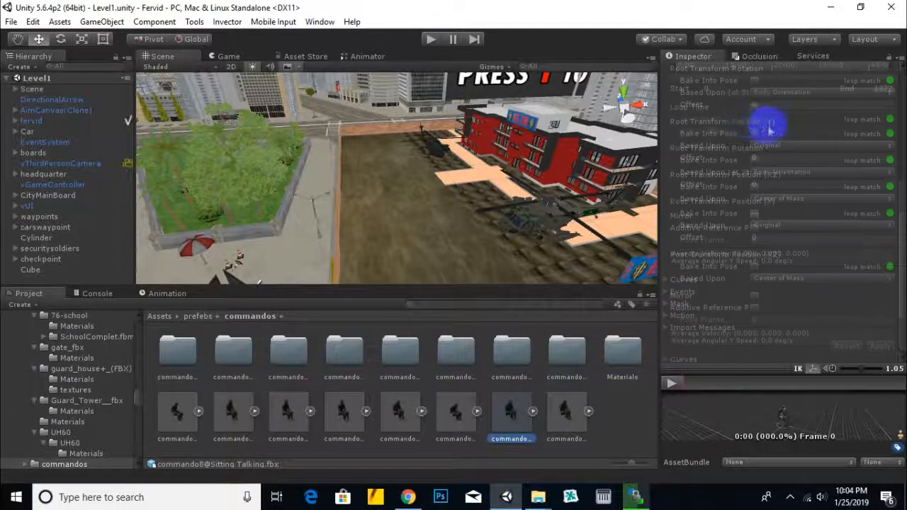
left_click(754, 121)
scroll(850, 304, "down", 3)
left_click(880, 347)
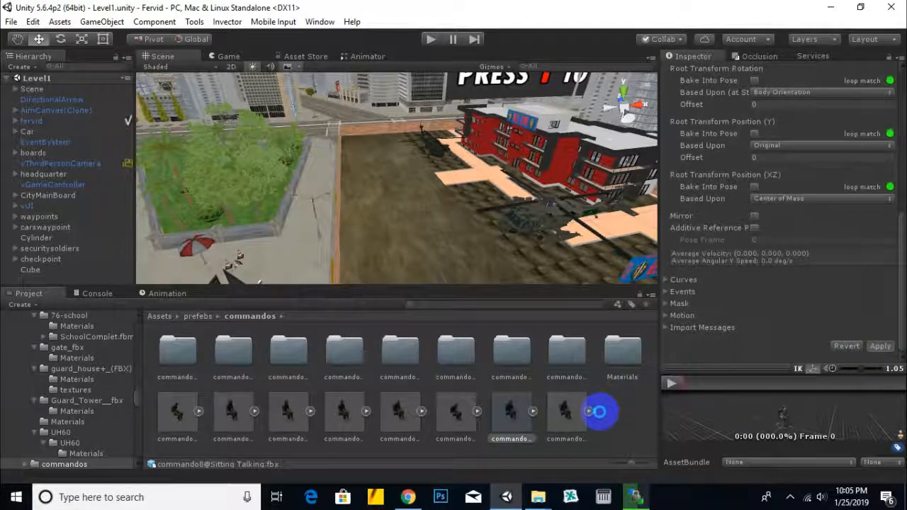
Step: Enable Loop Time for the animation clip of commando9@Sitting and apply the change
left_click(566, 417)
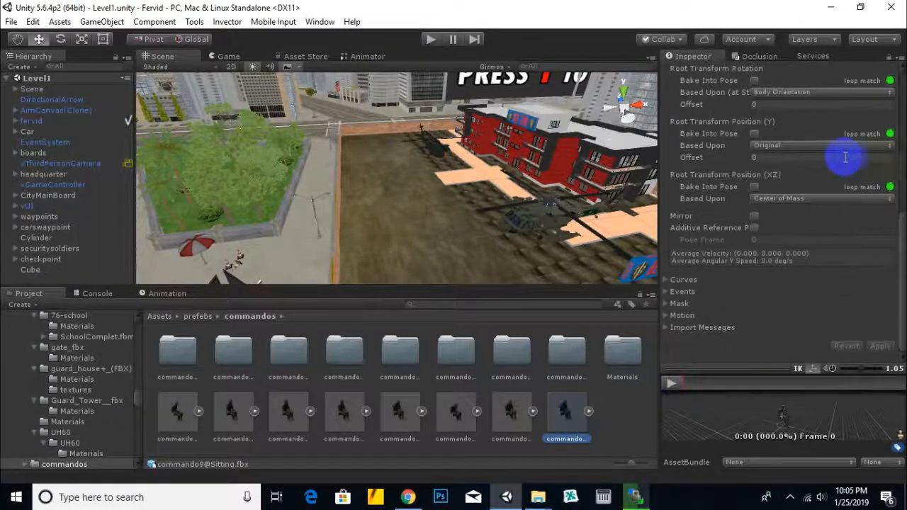
scroll(758, 135, "up", 2)
left_click(752, 106)
scroll(871, 283, "down", 3)
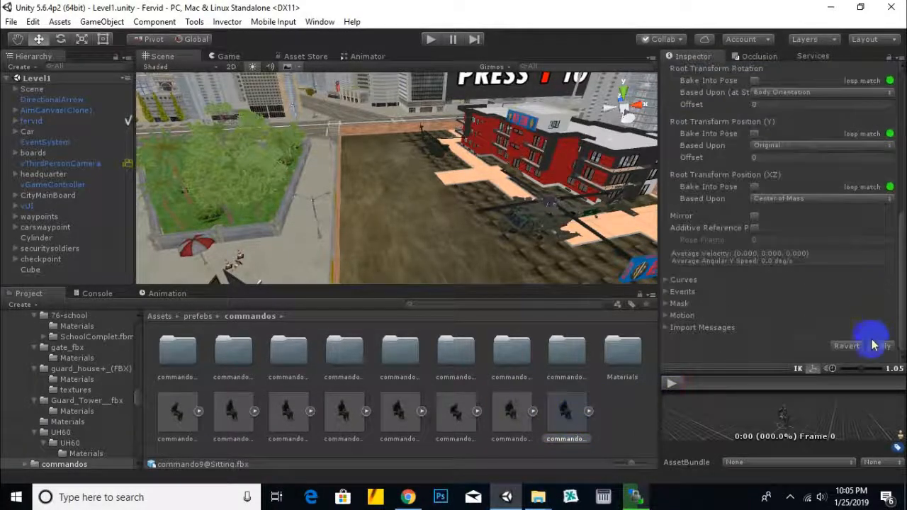
left_click(877, 345)
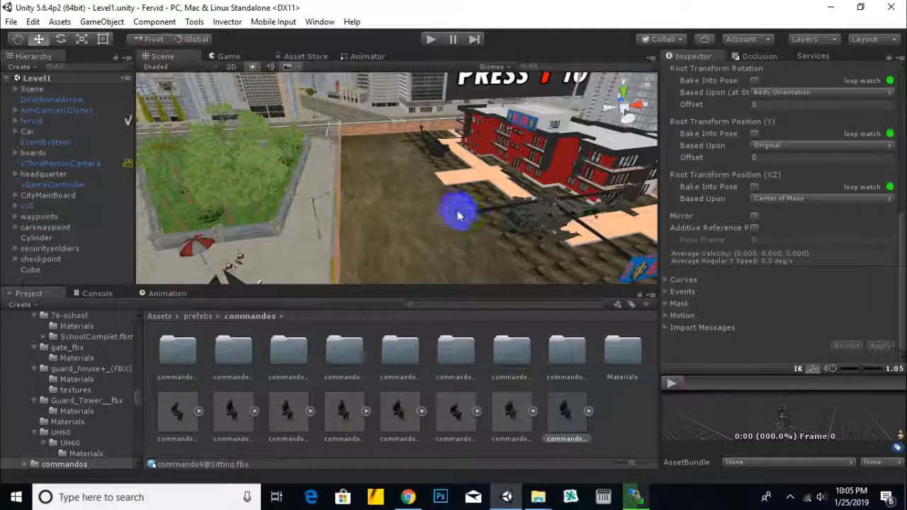
scroll(405, 251, "up", 3)
middle_click_drag(397, 242, 399, 273)
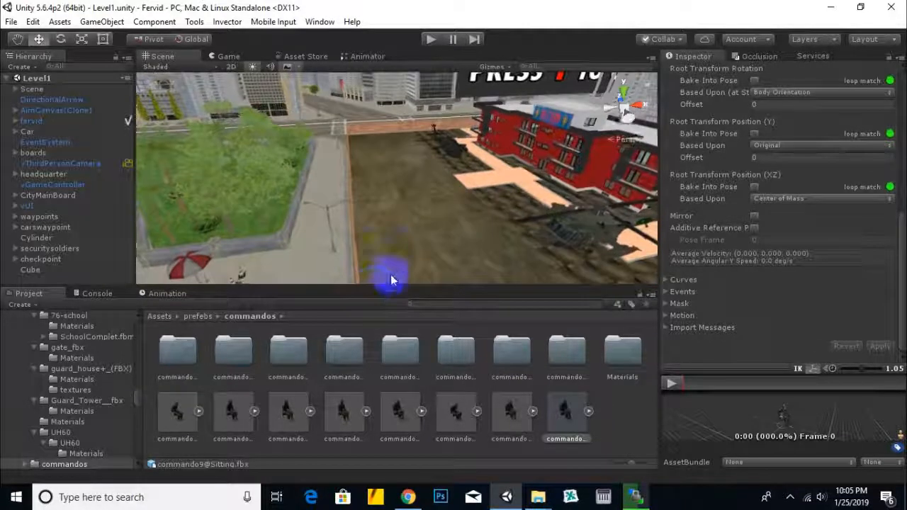
scroll(396, 267, "up", 4)
scroll(394, 263, "down", 4)
Step: Create a folder named animator inside the commandos folder
left_click(612, 409)
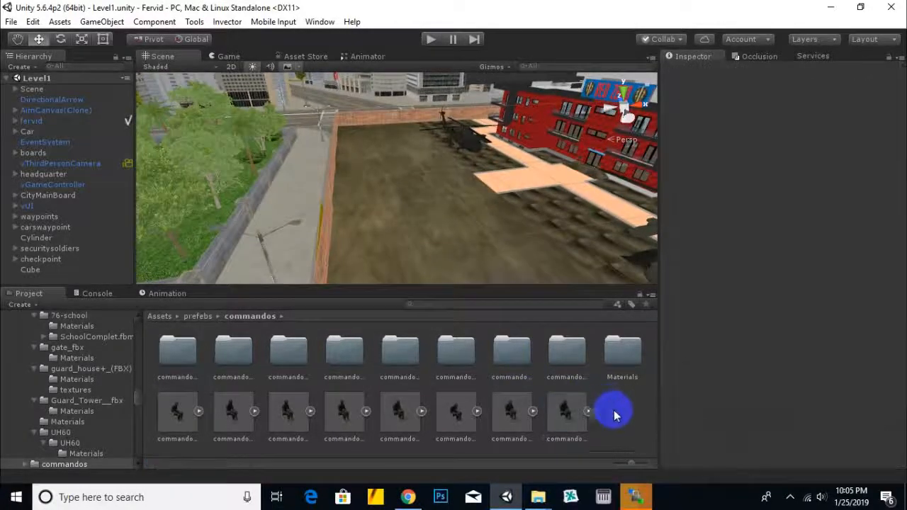
right_click(613, 411)
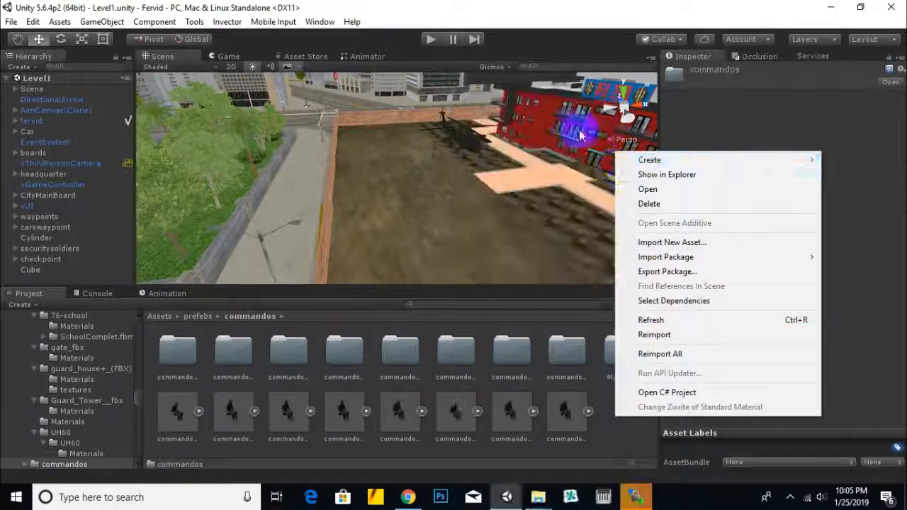
mouse_move(636, 163)
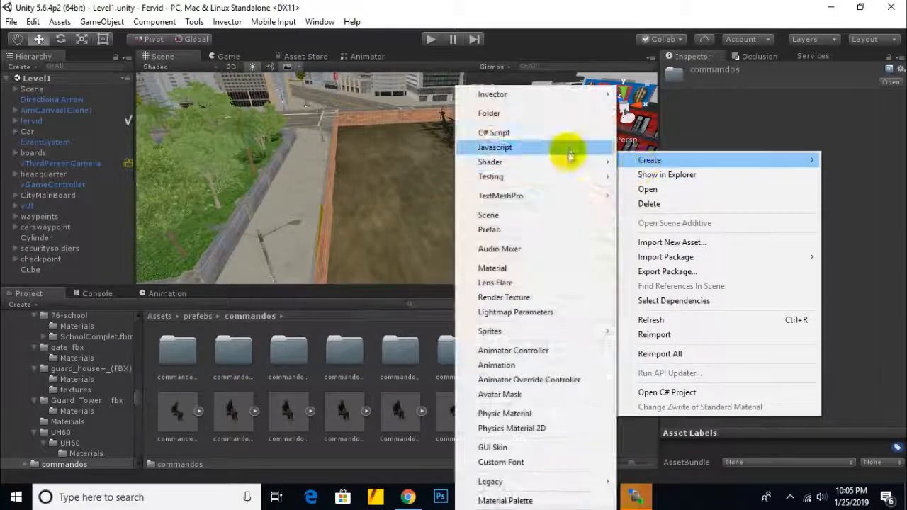
left_click(540, 115)
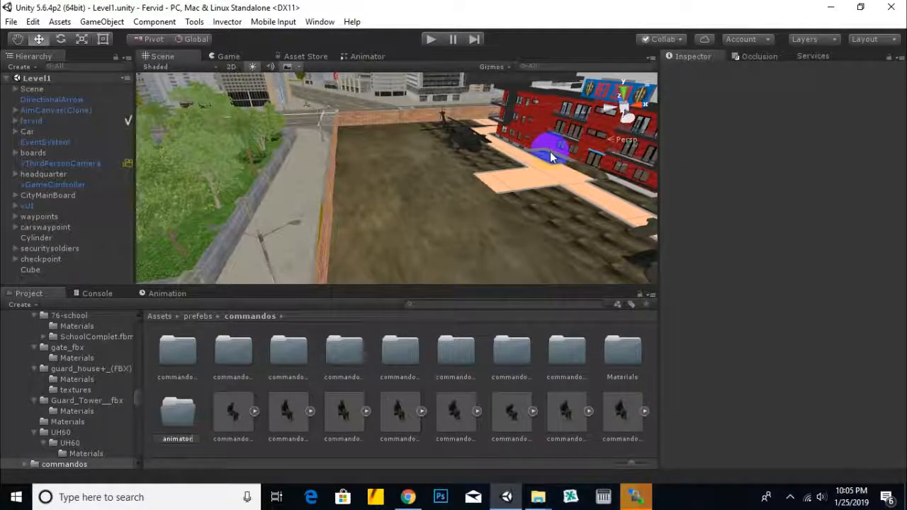
type("animator")
key("Return")
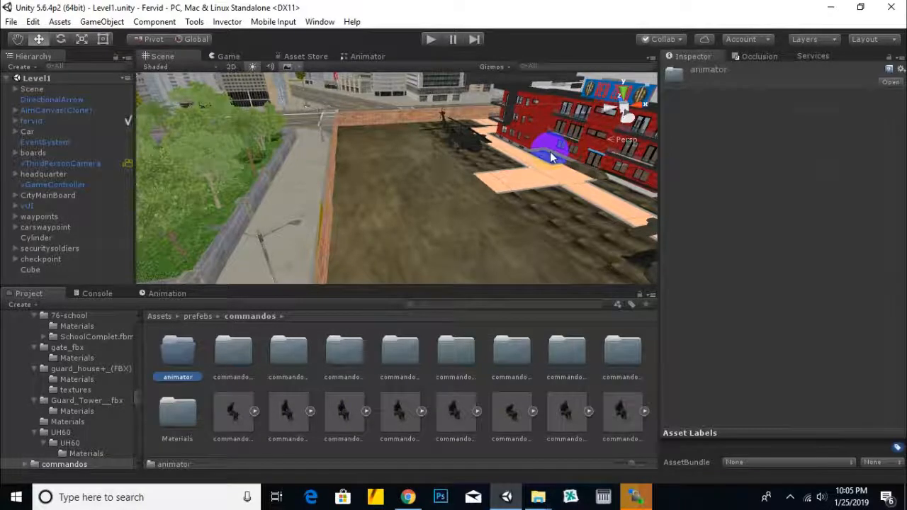
left_click(237, 414)
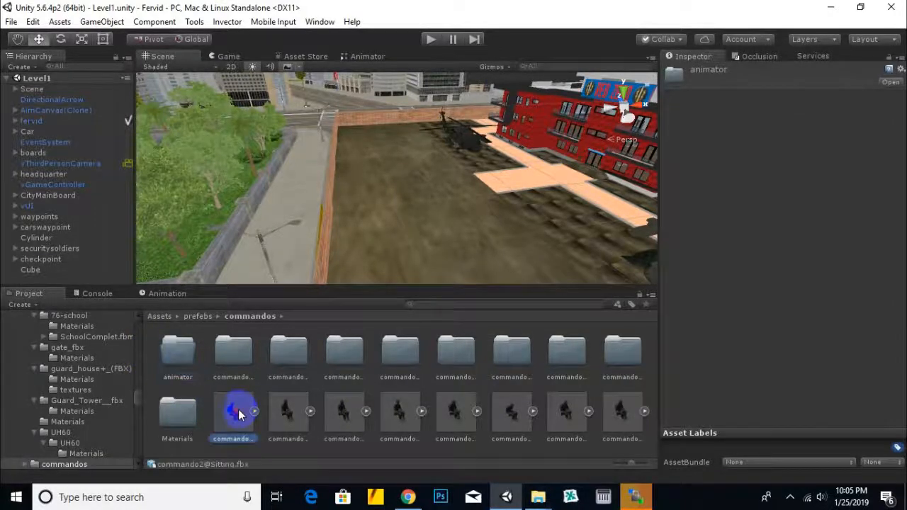
left_click(288, 420, "ctrl")
left_click(345, 416, "ctrl")
left_click(398, 418, "ctrl")
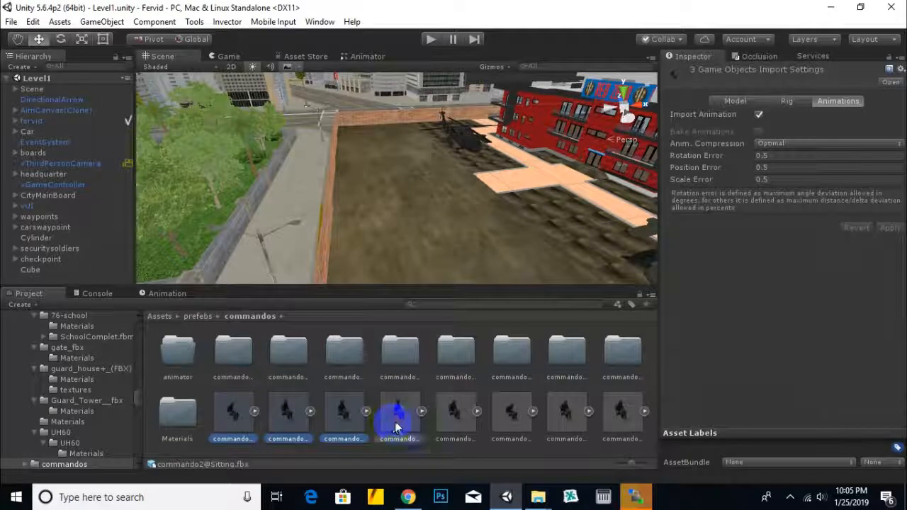
left_click(454, 418, "ctrl")
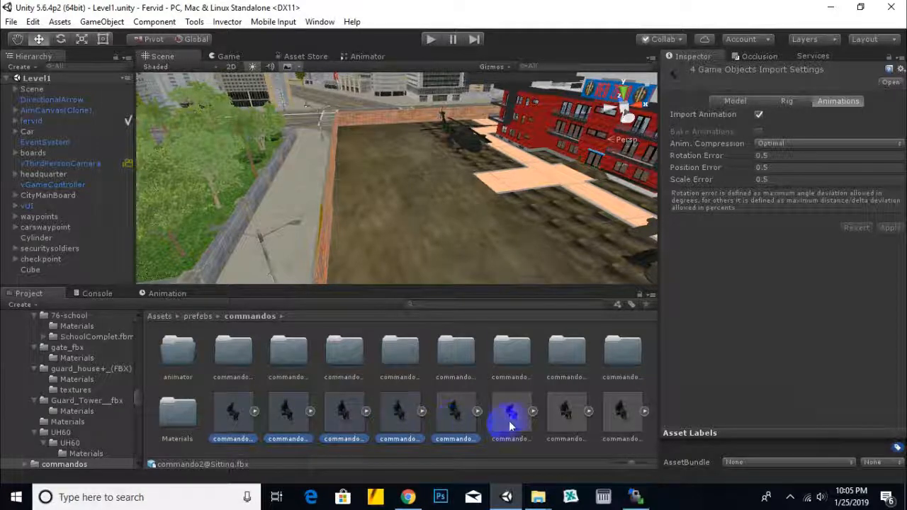
Step: Place the commando2@Sitting model in the scene on the light orange paved area beside the red building and frame it
left_click(236, 418)
left_click_drag(381, 245, 512, 176)
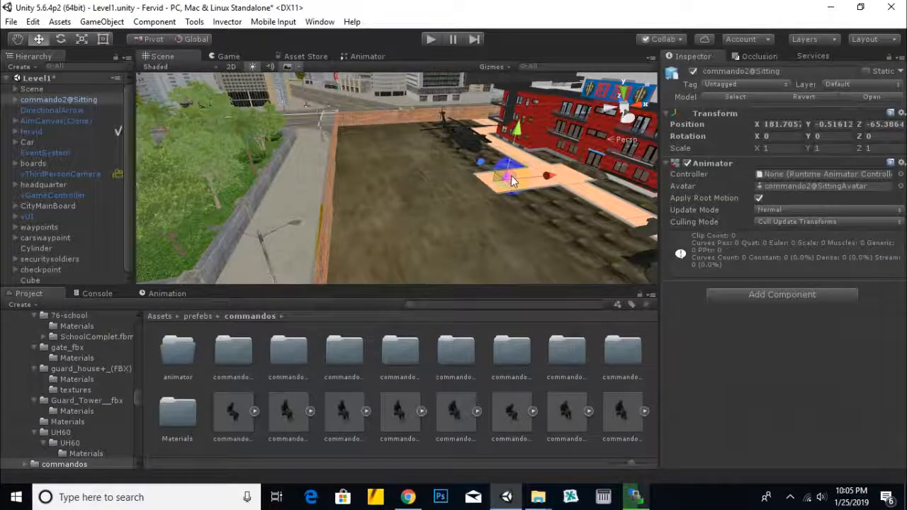
key("f")
left_click_drag(402, 246, 603, 194, "alt")
left_click_drag(305, 199, 390, 204, "alt")
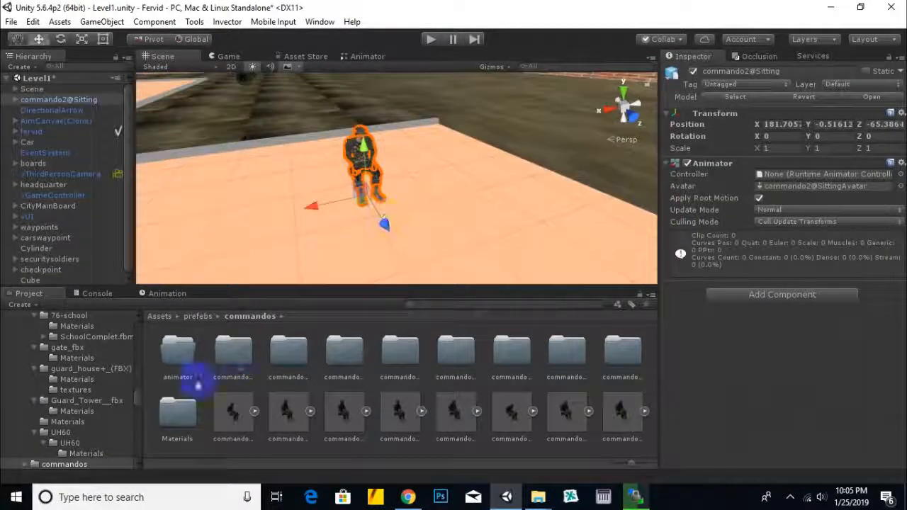
Step: Examine the placed commando2@Sitting model up close from the front and the side
scroll(350, 195, "up", 6)
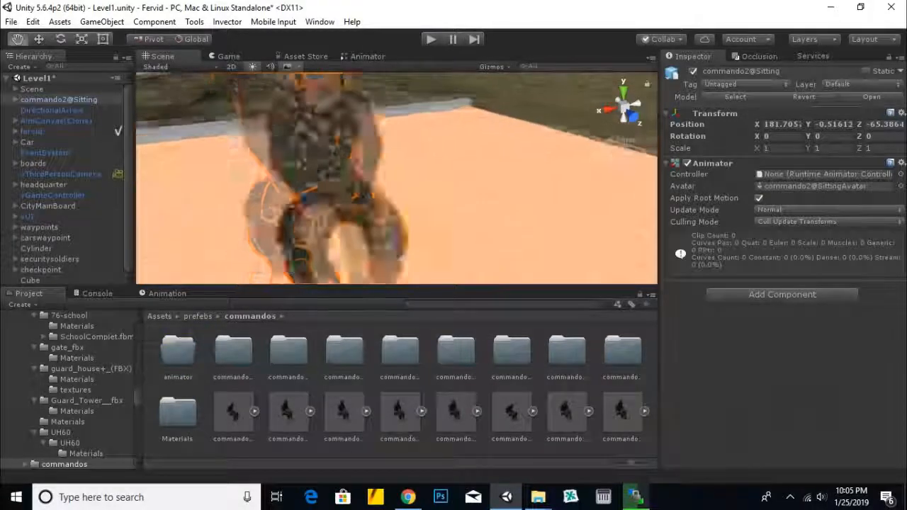
scroll(435, 218, "down", 2)
scroll(435, 219, "down", 3)
left_click_drag(375, 207, 531, 174, "alt")
scroll(419, 213, "up", 5)
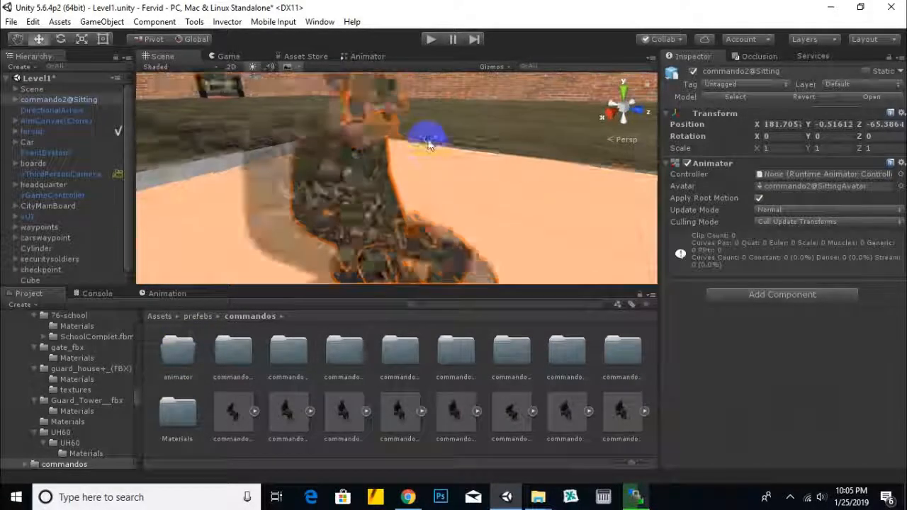
middle_click_drag(429, 141, 428, 164)
scroll(429, 165, "down", 3)
left_click_drag(455, 258, 390, 179, "alt")
middle_click_drag(423, 206, 426, 185)
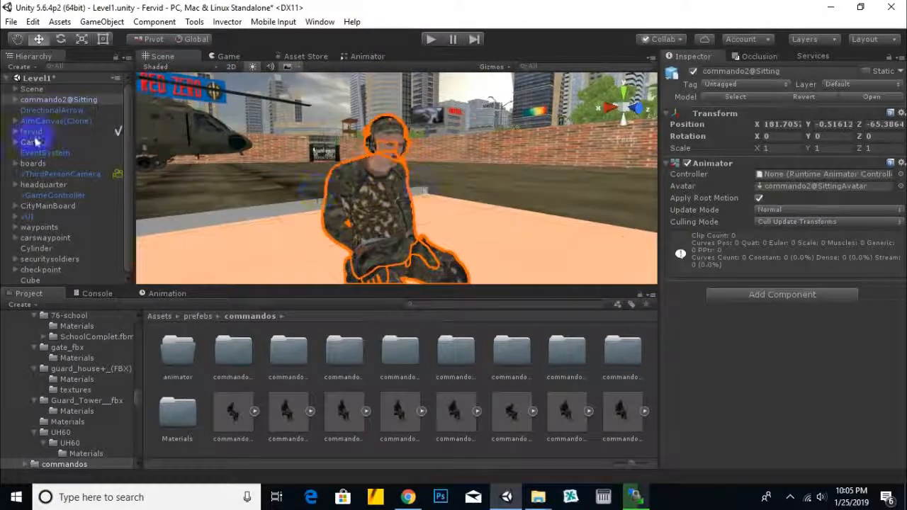
Step: Set the Rendering Mode of the commando2_Body_Diffuse material on the commando's Body mesh to Opaque
left_click(15, 101)
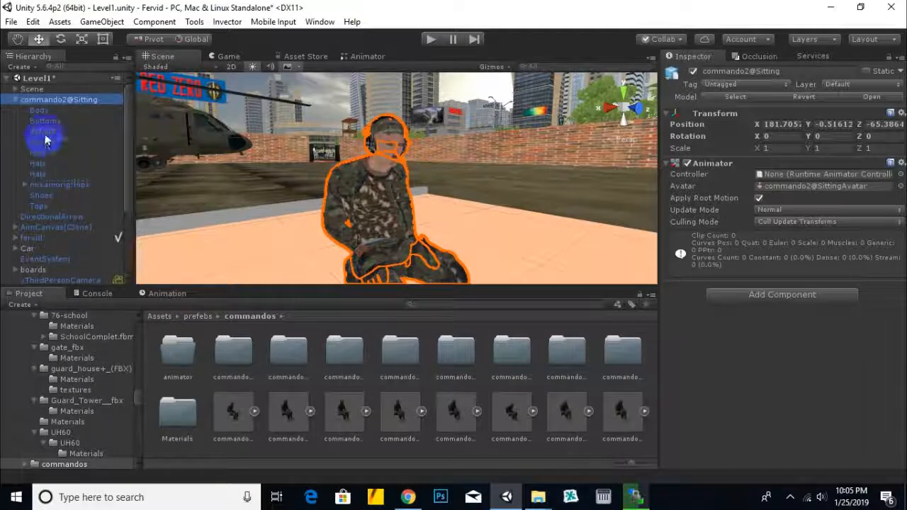
left_click(40, 111)
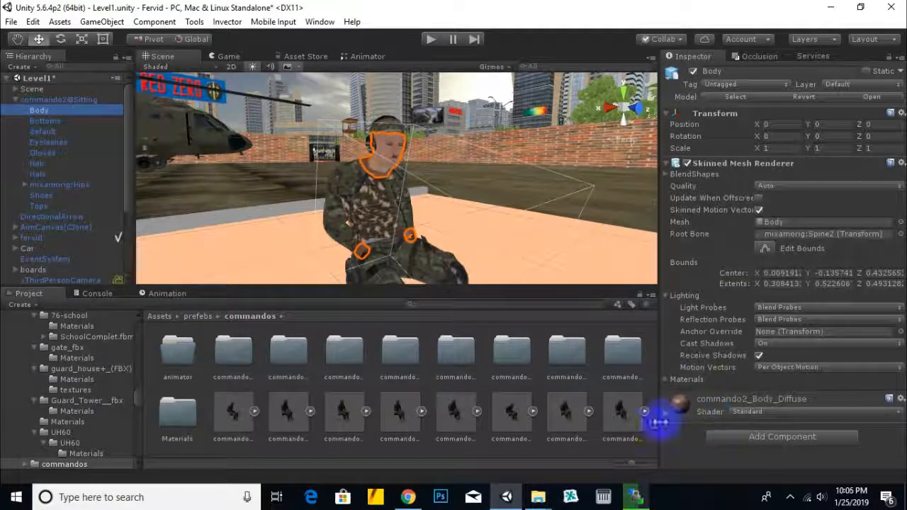
left_click(670, 411)
left_click(779, 428)
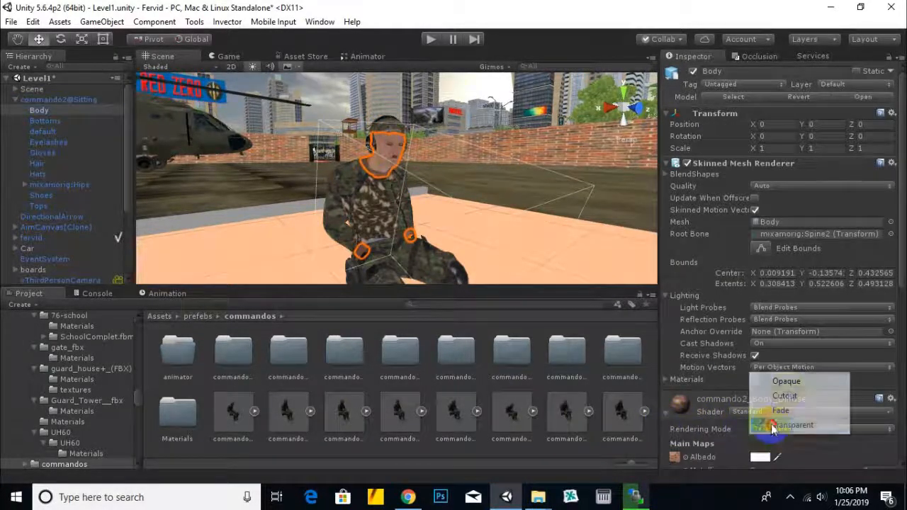
left_click(793, 383)
Step: Examine the commando's face, headset and upper body up close, and clear the selection
scroll(396, 183, "up", 5)
scroll(395, 183, "down", 4)
middle_click_drag(395, 185, 451, 167)
scroll(409, 234, "up", 5)
middle_click_drag(410, 235, 439, 263)
scroll(382, 253, "down", 6)
scroll(440, 259, "up", 5)
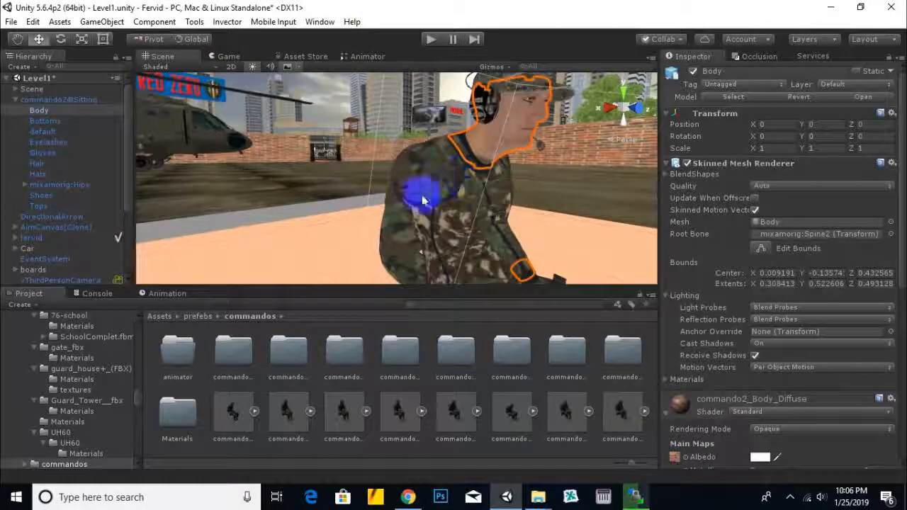
scroll(500, 227, "down", 1)
left_click(501, 228)
middle_click_drag(501, 227, 480, 234)
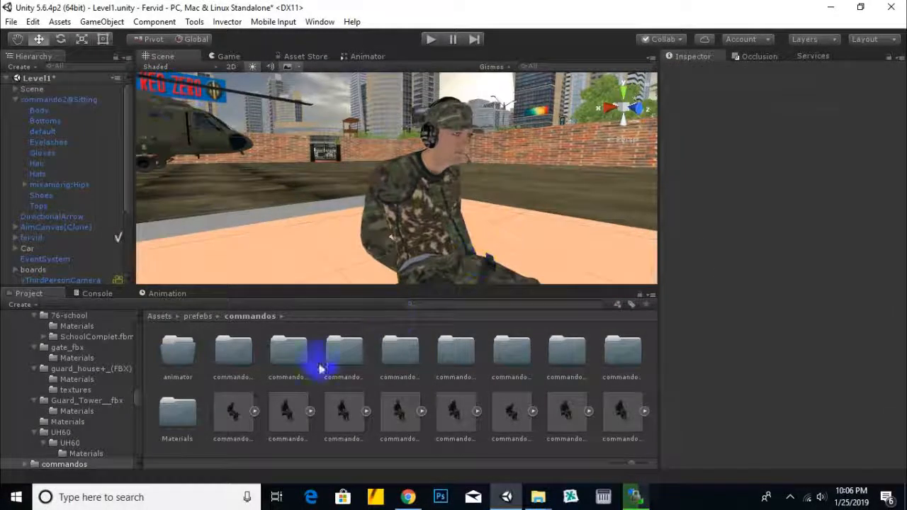
left_click(182, 354)
left_click(239, 361)
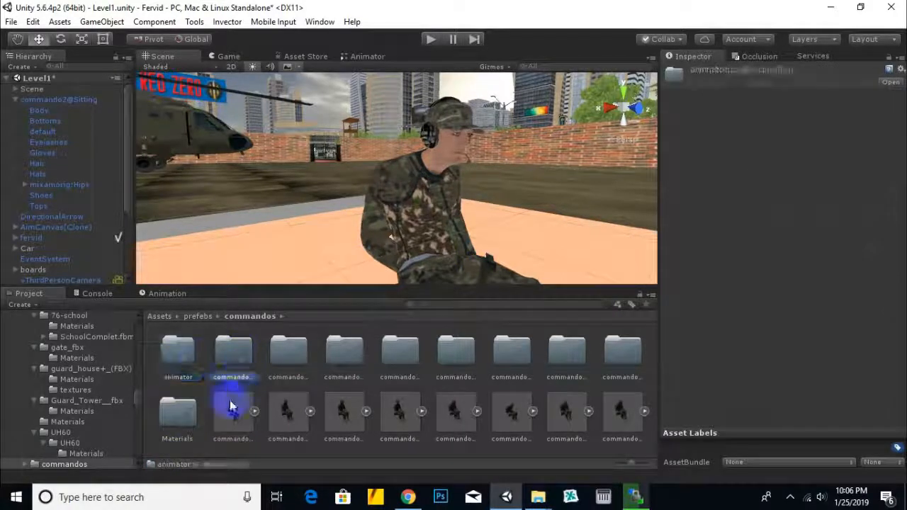
double_click(236, 361)
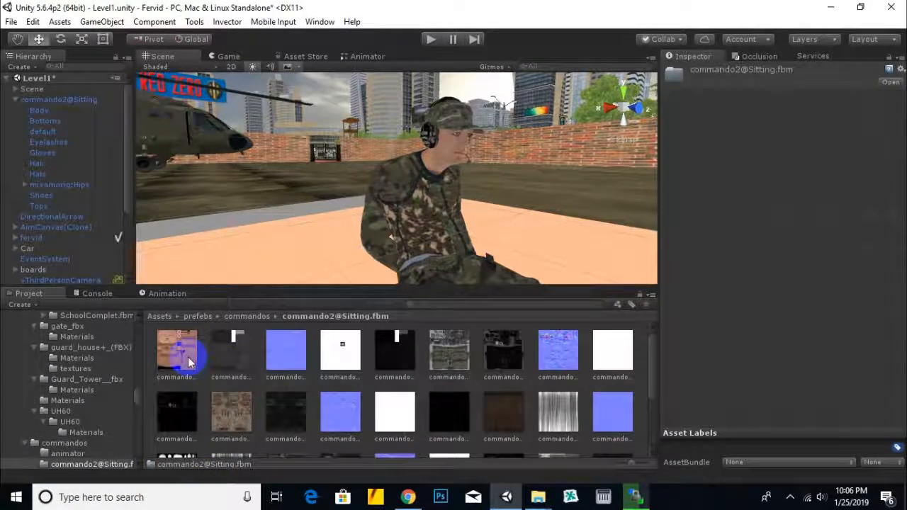
left_click(461, 148)
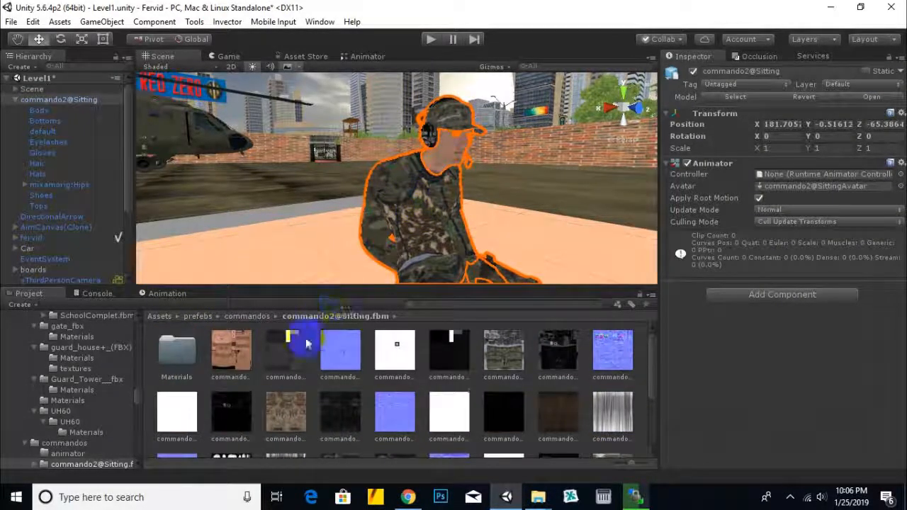
left_click_drag(513, 361, 455, 234)
left_click(422, 267)
left_click_drag(518, 359, 482, 246)
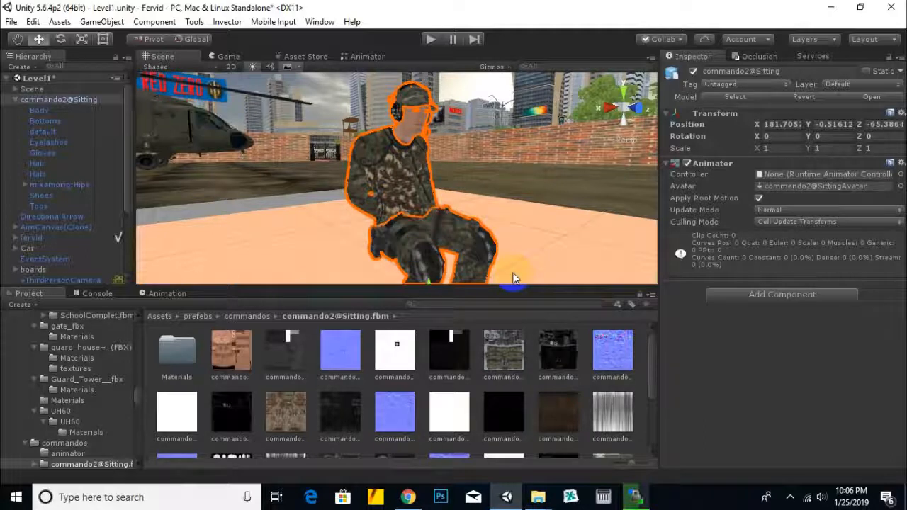
Step: Assign the commando2_Hair_Diffuse texture to the hair at the back of the commando's head
left_click_drag(436, 211, 560, 420)
left_click(560, 419)
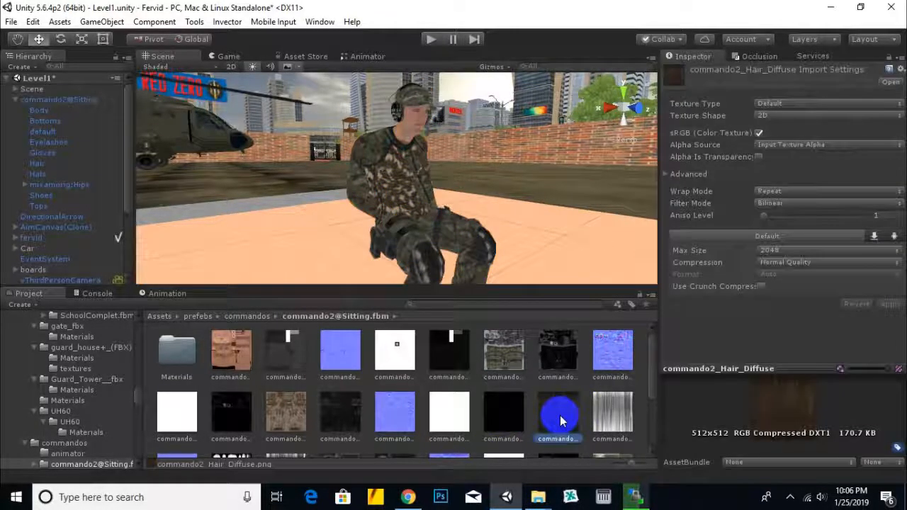
left_click_drag(386, 233, 399, 138, "alt")
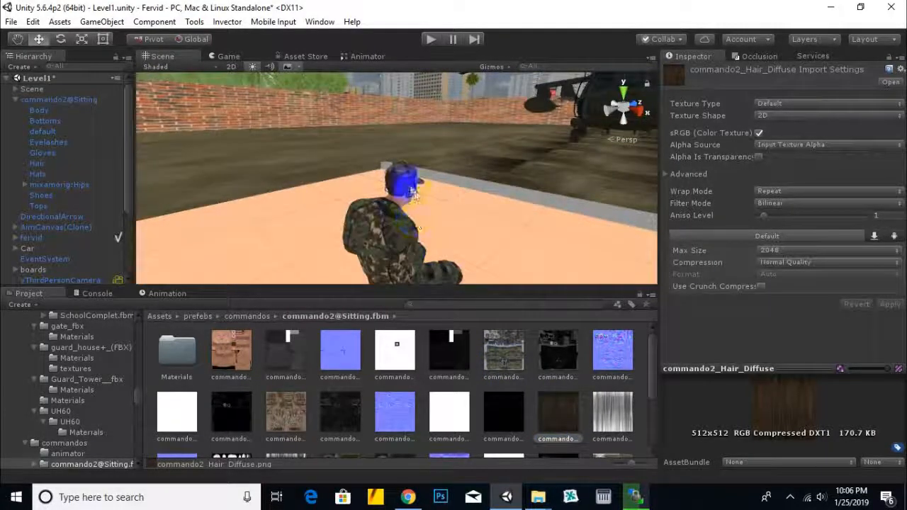
left_click(399, 172)
left_click_drag(556, 425, 414, 205)
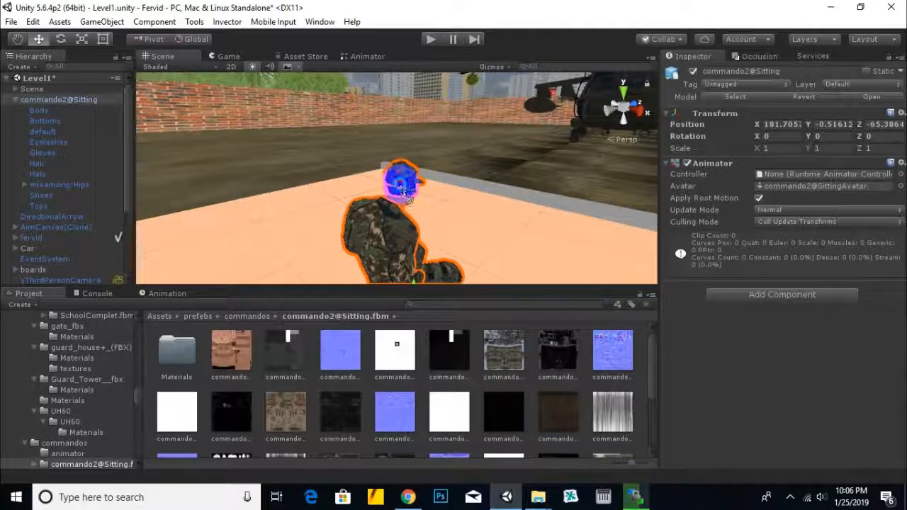
scroll(535, 415, "down", 3)
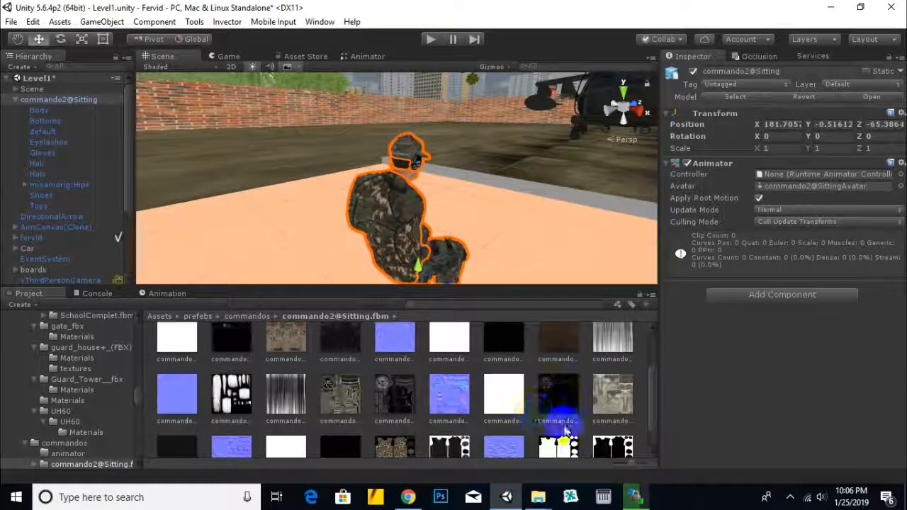
left_click(341, 397)
left_click_drag(386, 269, 418, 269)
left_click(402, 224)
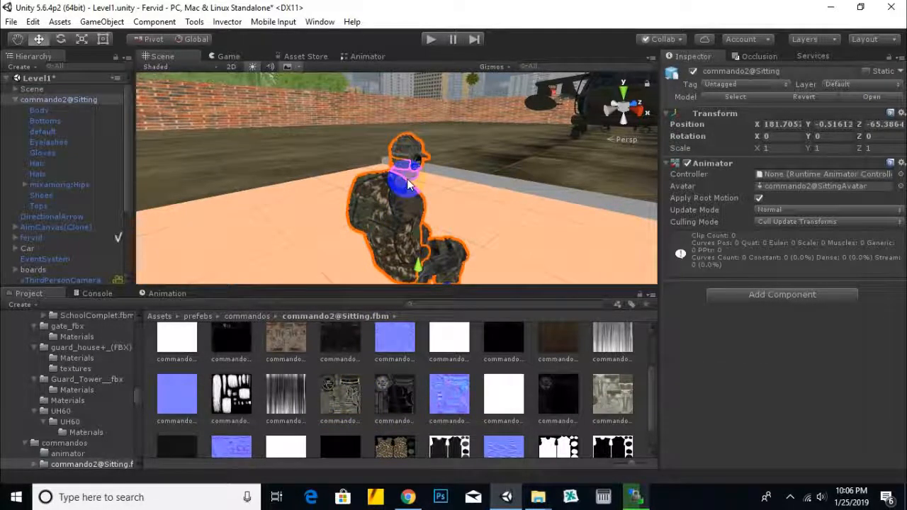
left_click_drag(349, 437, 374, 320)
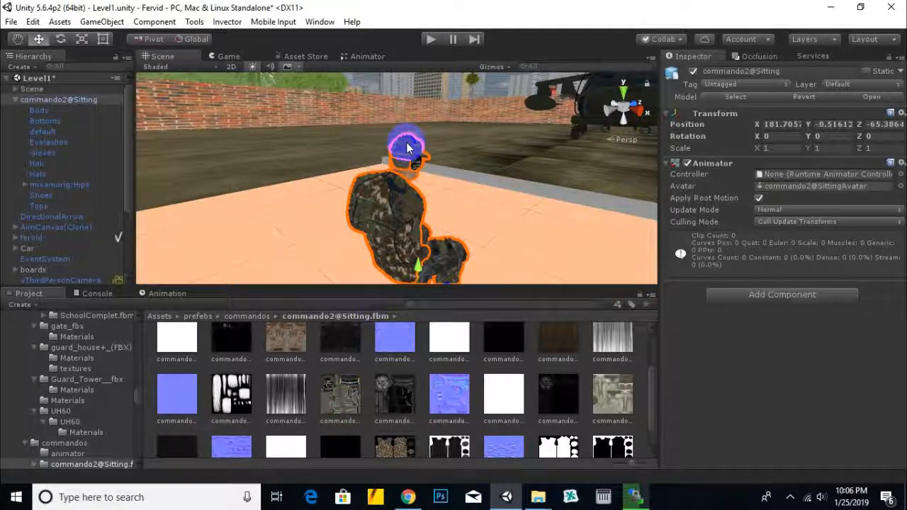
scroll(552, 350, "up", 1)
left_click_drag(552, 350, 425, 419)
scroll(440, 423, "down", 2)
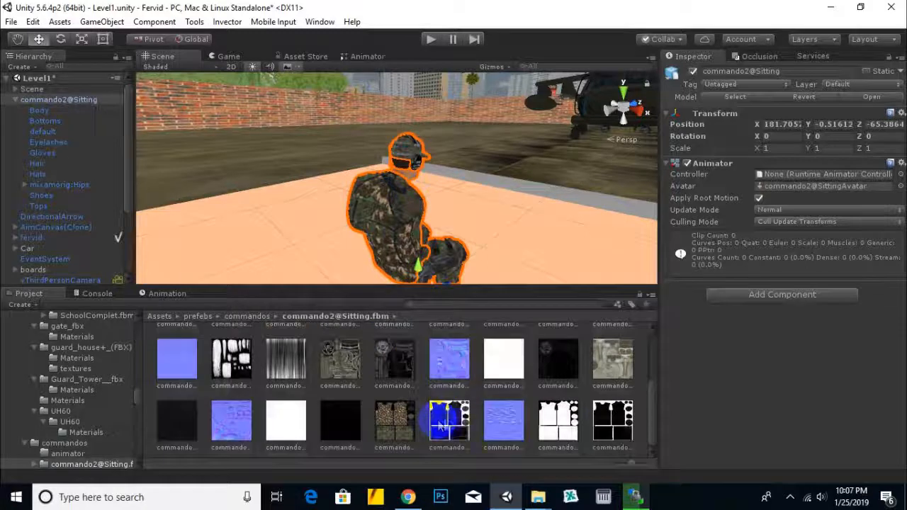
left_click(619, 383)
left_click_drag(619, 382, 418, 255)
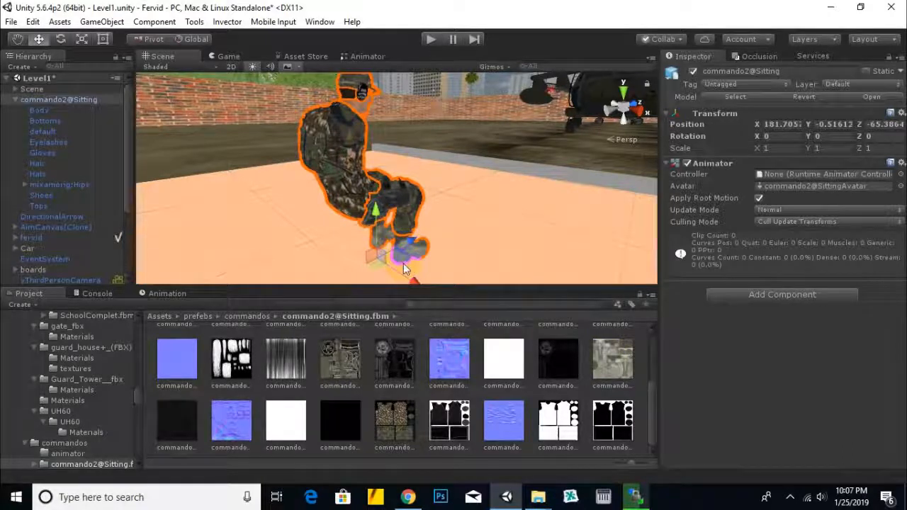
Step: Assign the commando2_Top_Diffuse texture to the commando's jacket
left_click(397, 431)
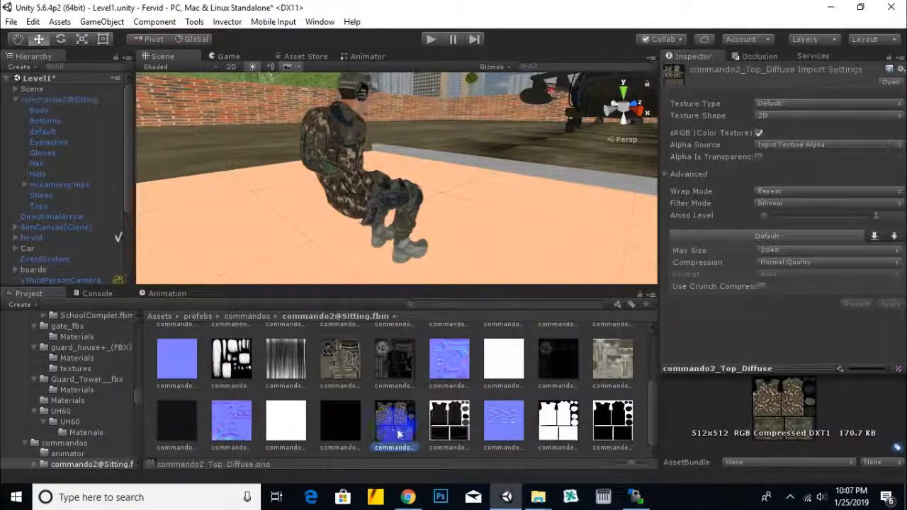
left_click_drag(397, 434, 349, 152)
left_click(348, 151)
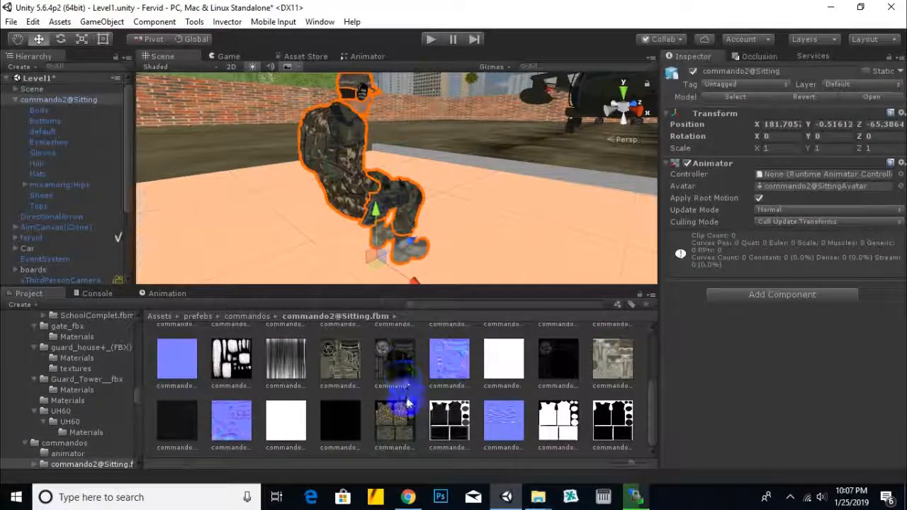
left_click_drag(399, 414, 318, 152)
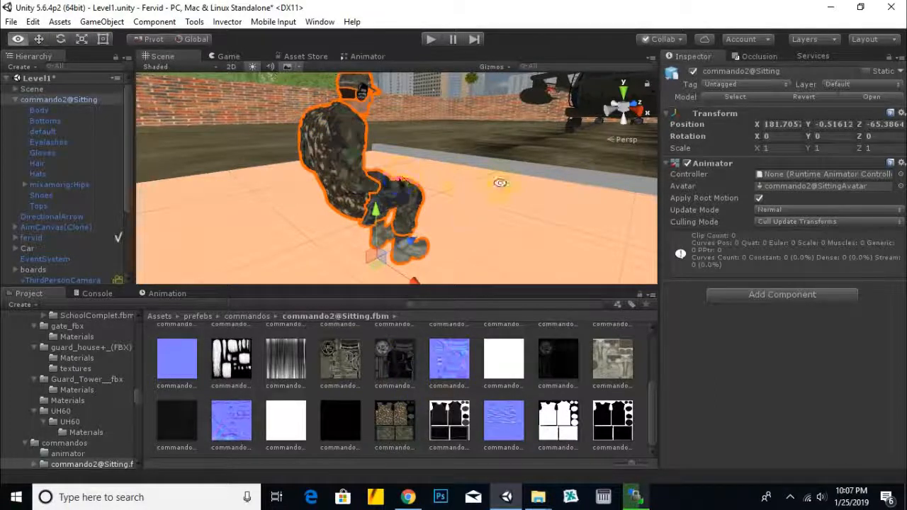
Step: Save the Level1 scene with the retextured commando
left_click_drag(500, 183, 125, 199, "alt")
left_click_drag(481, 389, 453, 221)
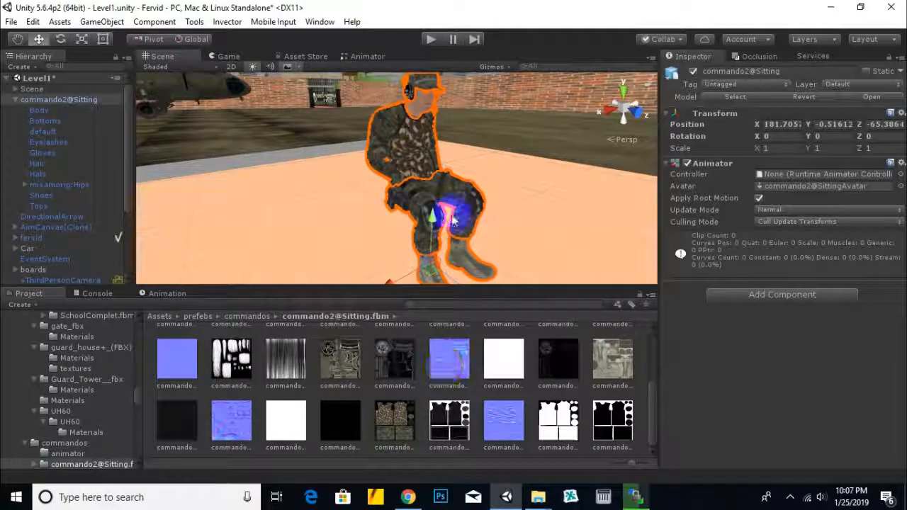
scroll(481, 187, "down", 2)
middle_click_drag(504, 198, 512, 213)
key("ctrl+s")
Step: Create an Animator Controller named commando2 in the commandos/animator folder and open its state graph
scroll(361, 371, "up", 3)
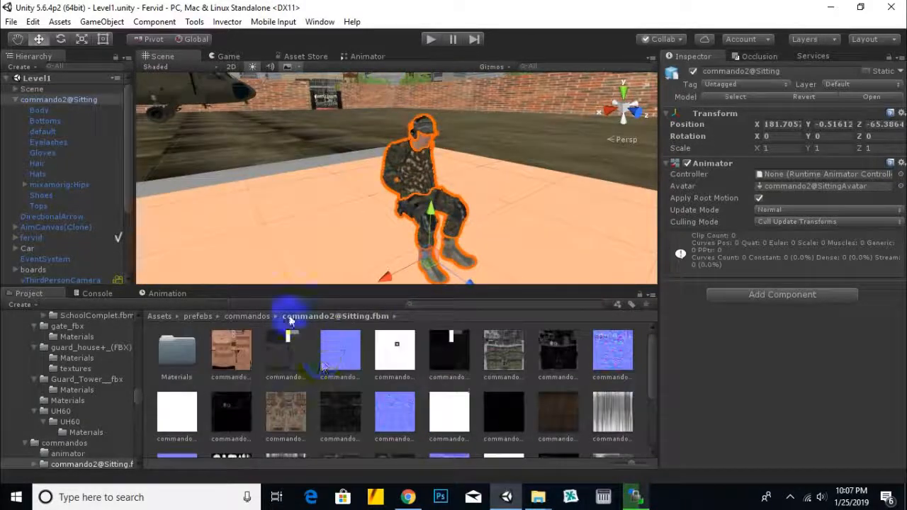
left_click(248, 316)
double_click(178, 352)
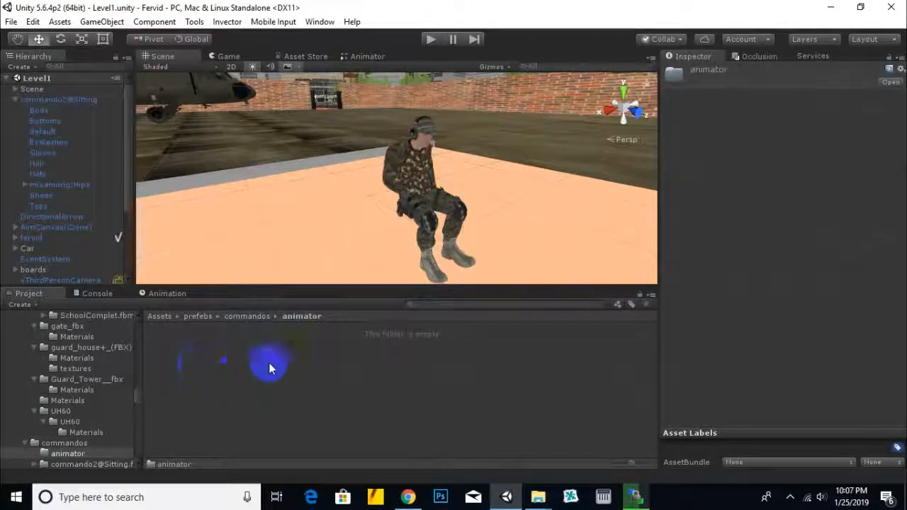
right_click(270, 361)
mouse_move(459, 106)
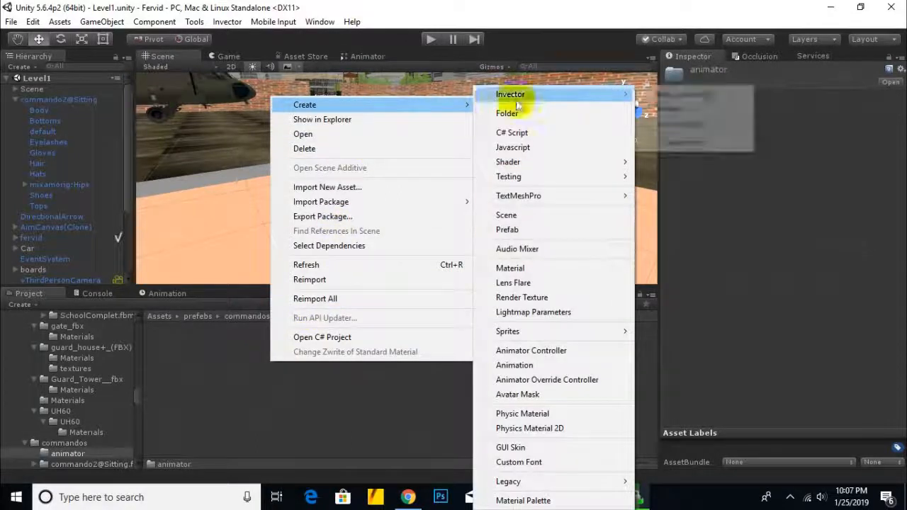
left_click(506, 352)
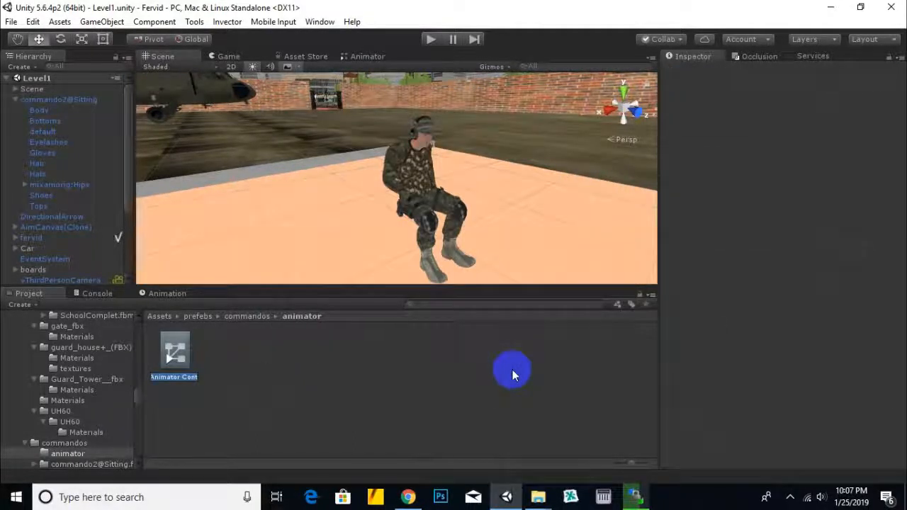
type("commando2")
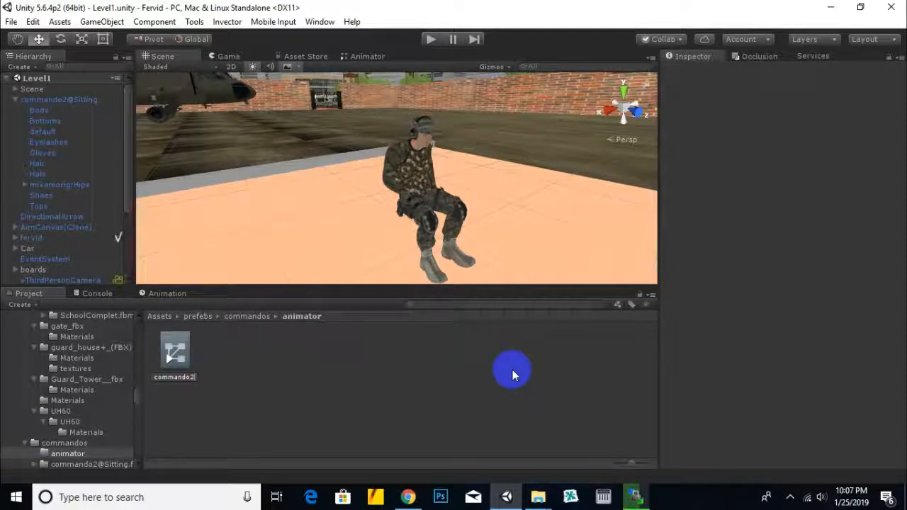
key("Return")
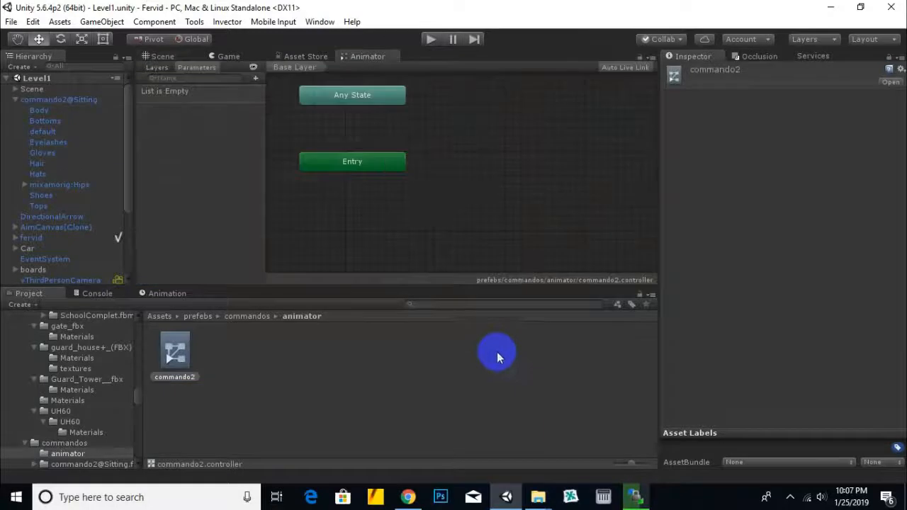
Step: Add the Sitting animation clip from the commandos folder to the commando2 controller as its default state
left_click(158, 56)
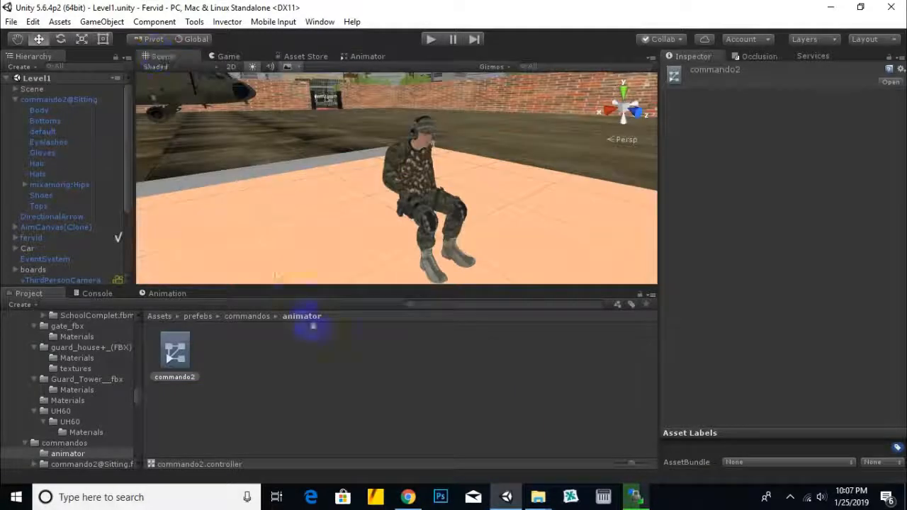
left_click(248, 316)
left_click(256, 412)
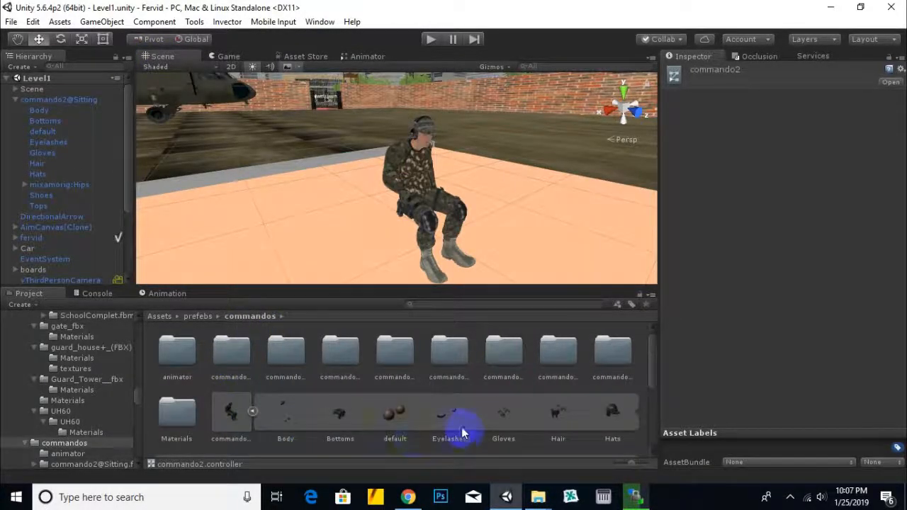
scroll(461, 427, "down", 2)
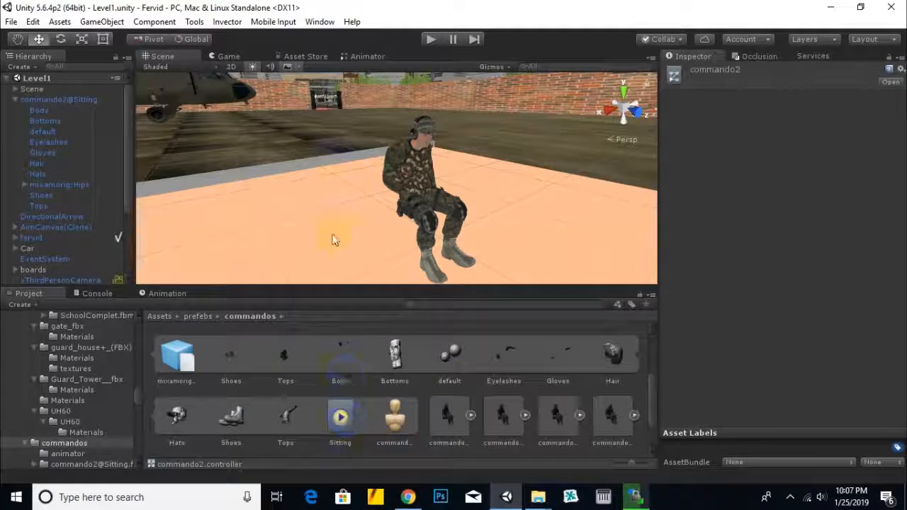
left_click(366, 59)
left_click_drag(338, 417, 536, 142)
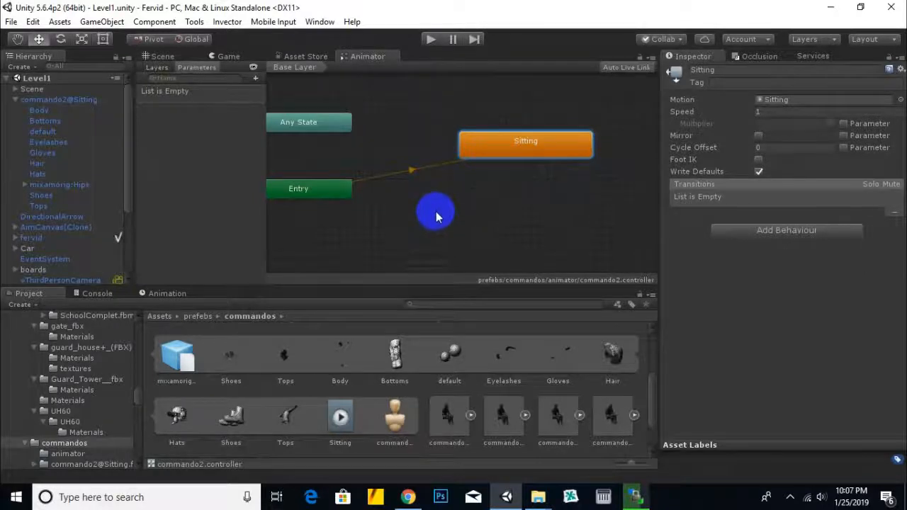
left_click(195, 319)
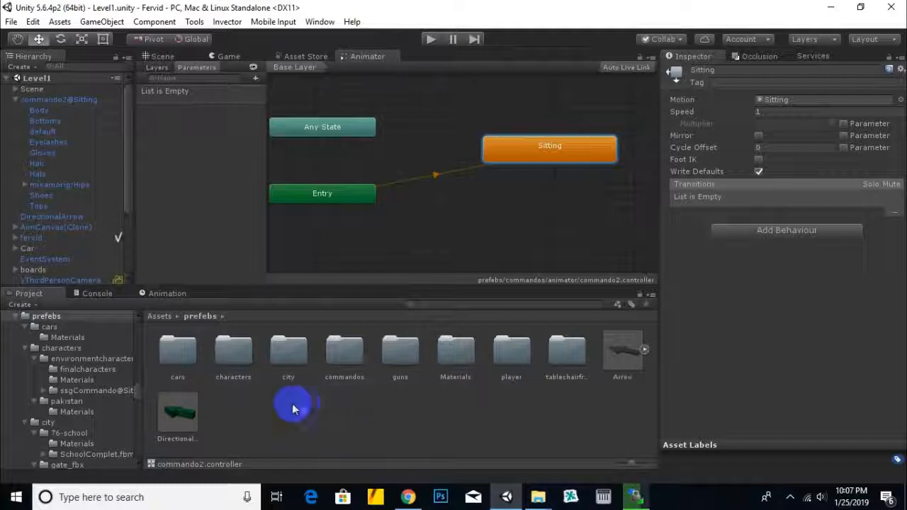
double_click(355, 350)
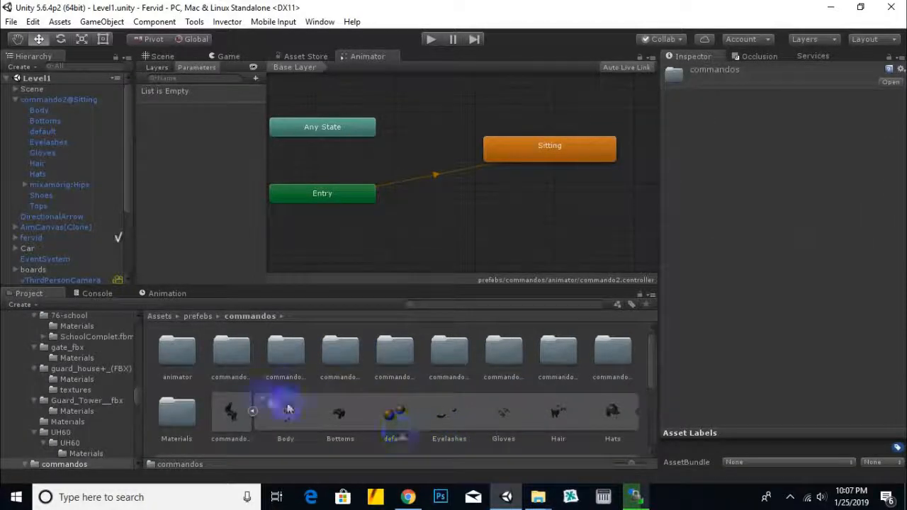
right_click(543, 453)
mouse_move(643, 196)
mouse_move(802, 166)
left_click(804, 114)
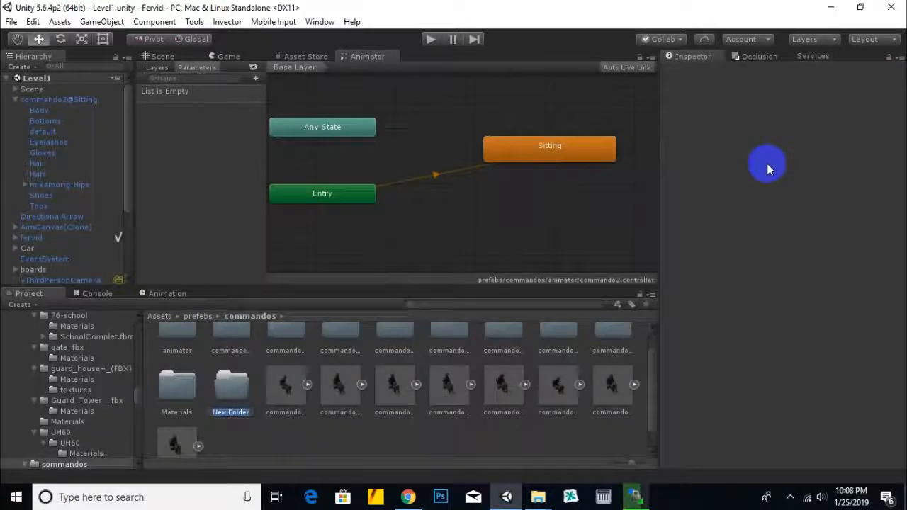
key("Return")
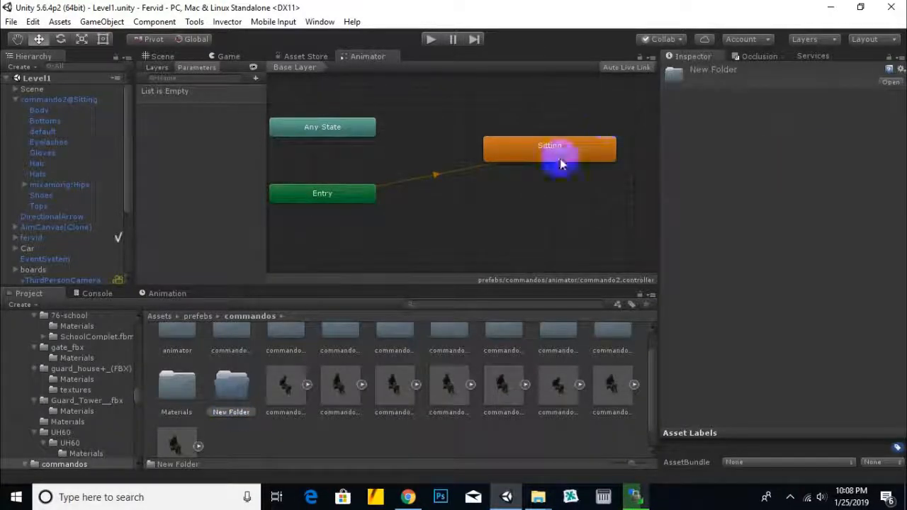
right_click(251, 401)
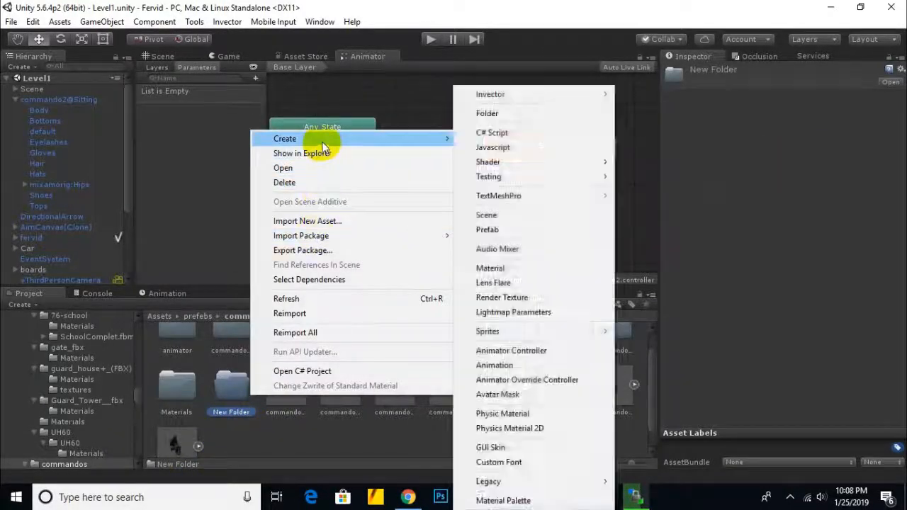
left_click(301, 182)
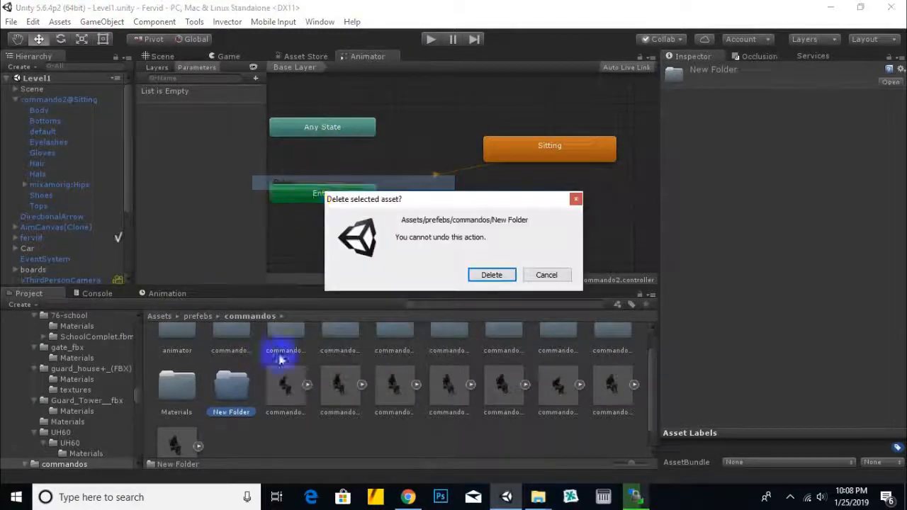
left_click(491, 274)
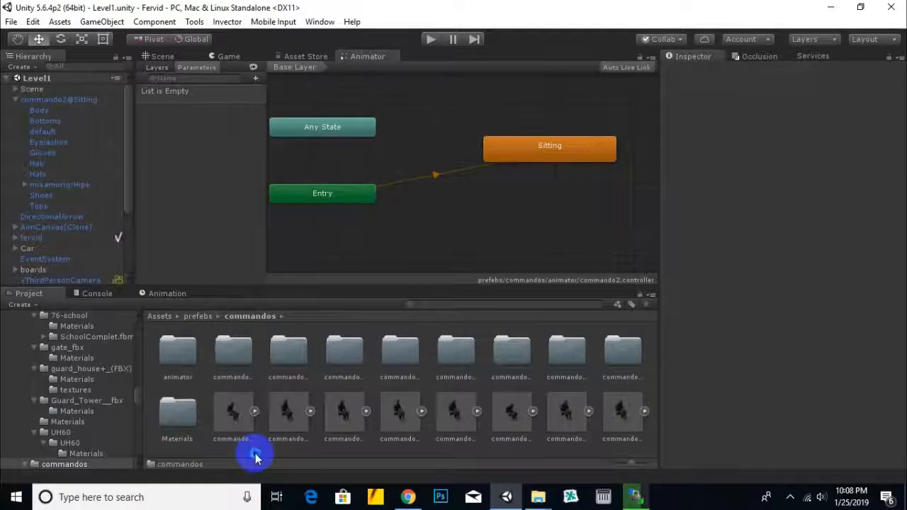
Step: Create a folder named animated inside the commandos folder
right_click(255, 454)
mouse_move(430, 196)
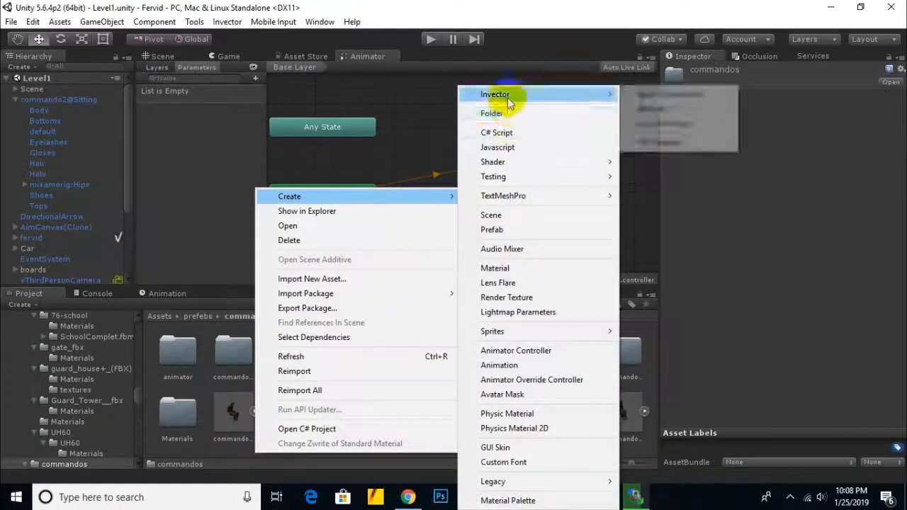
left_click(496, 113)
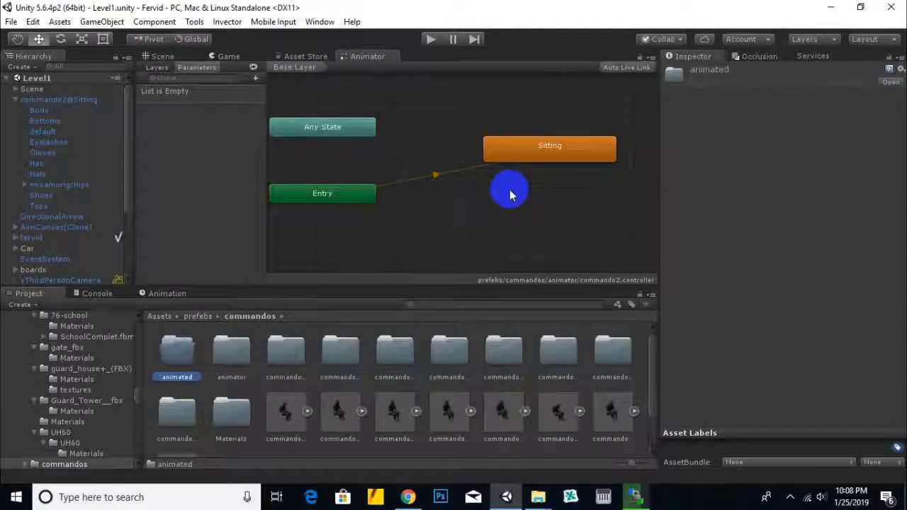
left_click(199, 351)
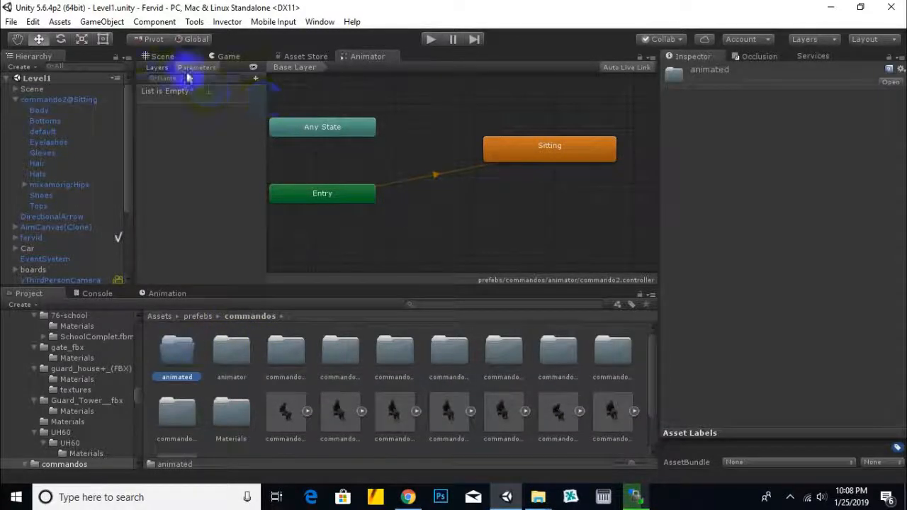
Step: Assign the commando2 controller from the animator folder to the Animator component of commando2@Sitting in the scene
left_click(160, 56)
left_click(417, 183)
left_click(493, 343)
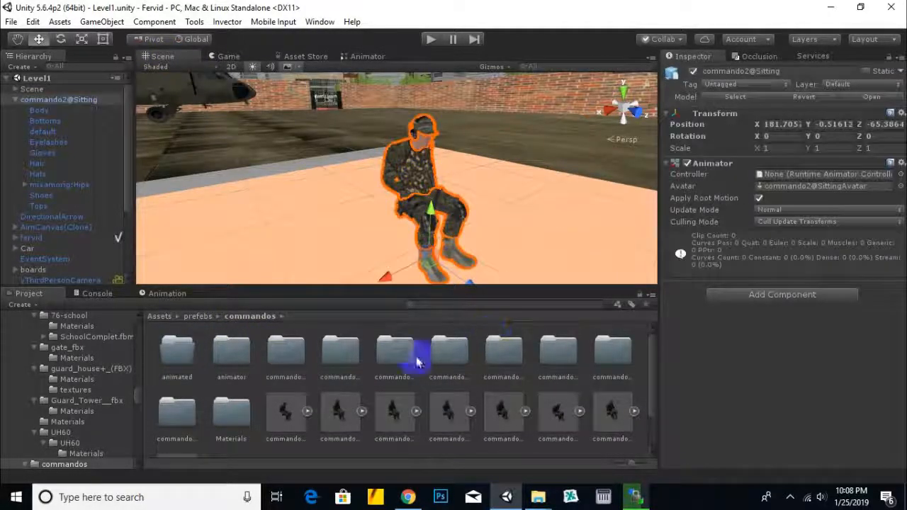
double_click(235, 358)
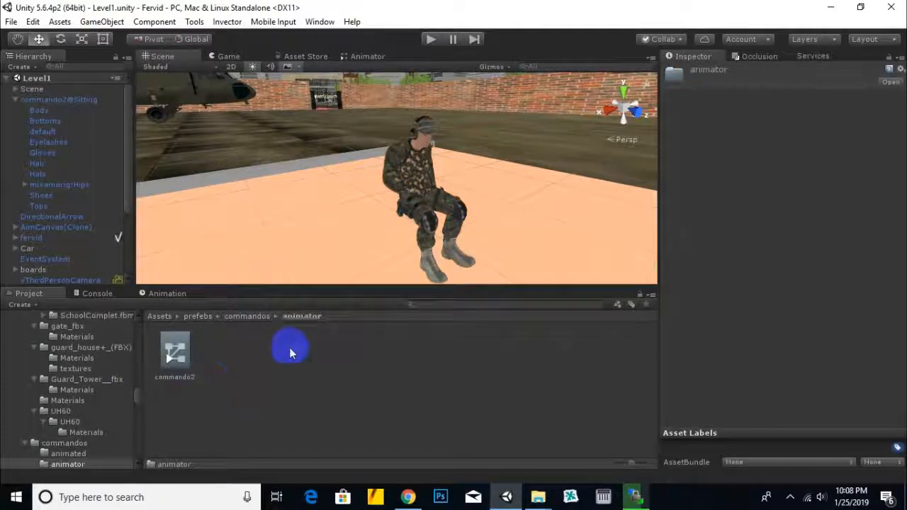
left_click(420, 186)
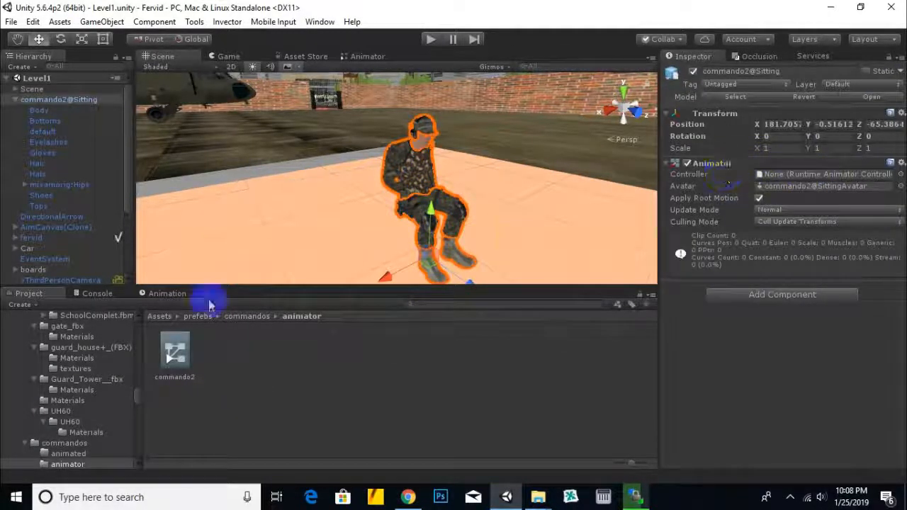
left_click_drag(774, 212, 769, 183)
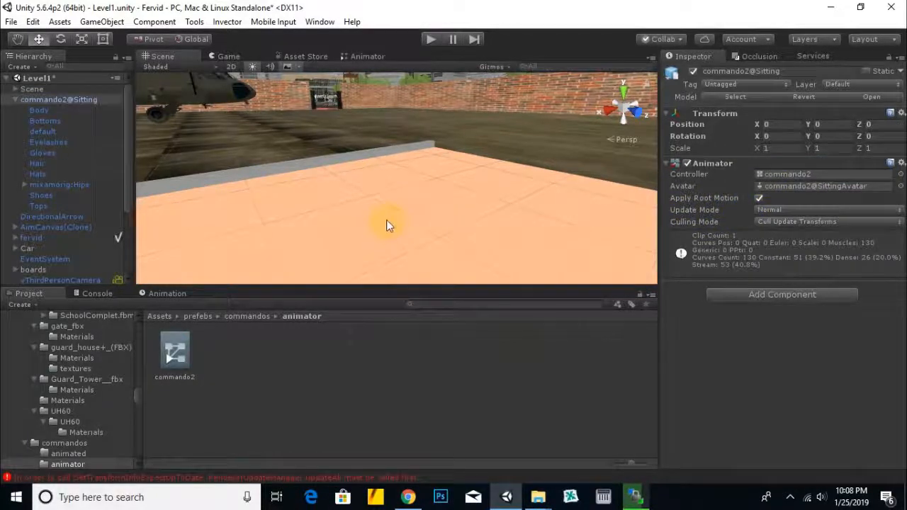
Step: Try to disable Apply Root Motion in the Animator component of commando2@Sitting
scroll(390, 220, "down", 4)
left_click(757, 198)
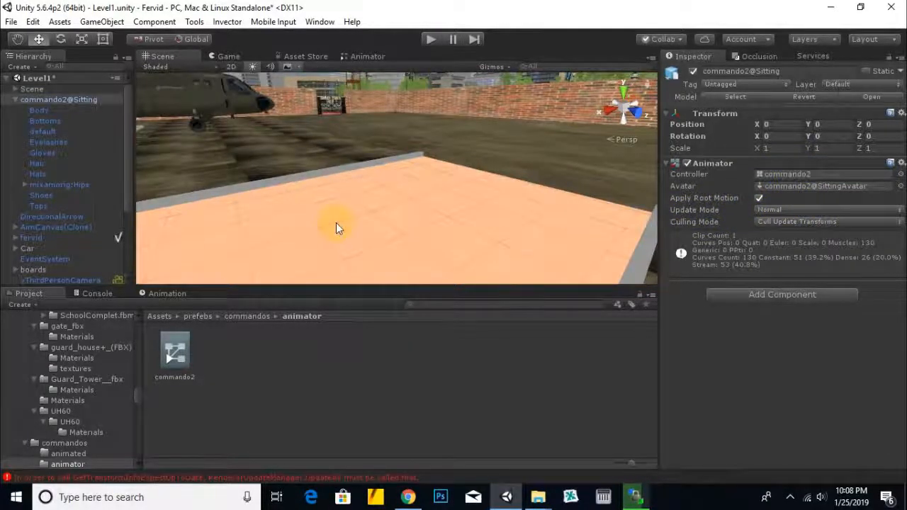
scroll(336, 223, "down", 1)
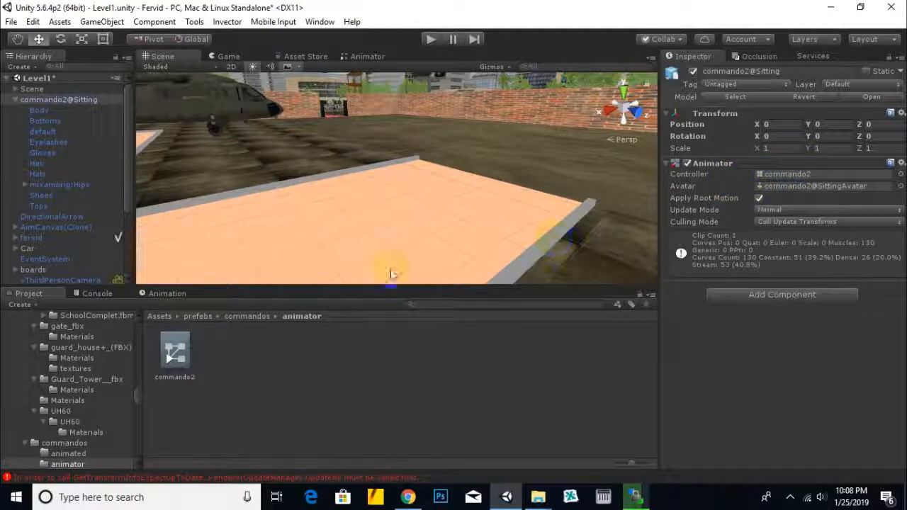
Step: Save commando2@Sitting as a prefab in the animated folder inside commandos and delete its copy from the scene
left_click(15, 99)
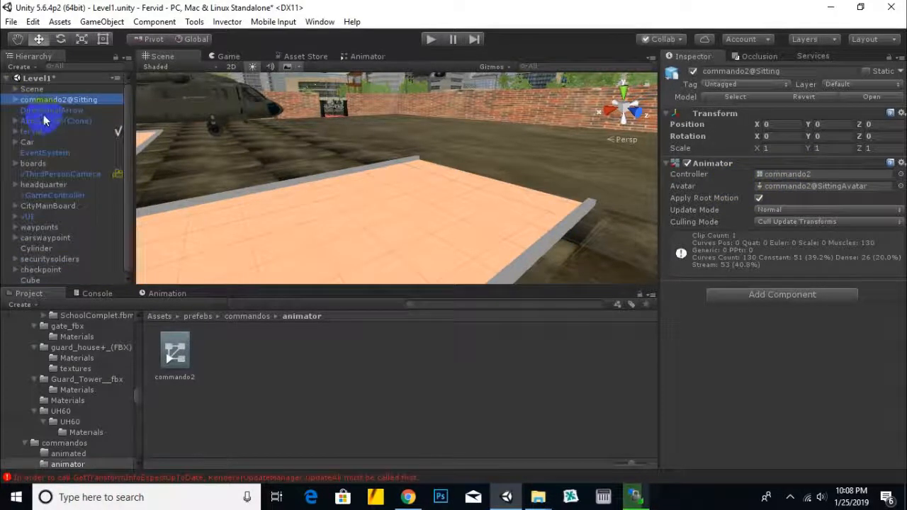
left_click(58, 102)
scroll(420, 222, "down", 1)
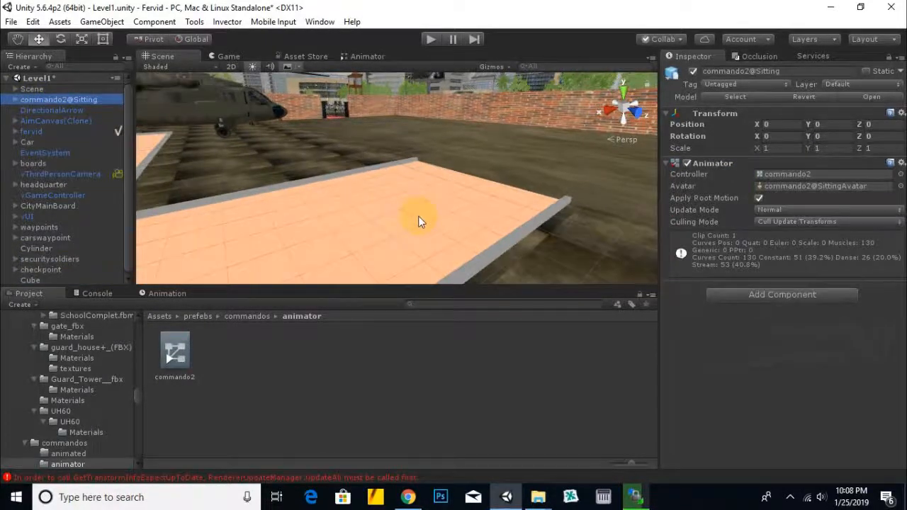
key("f")
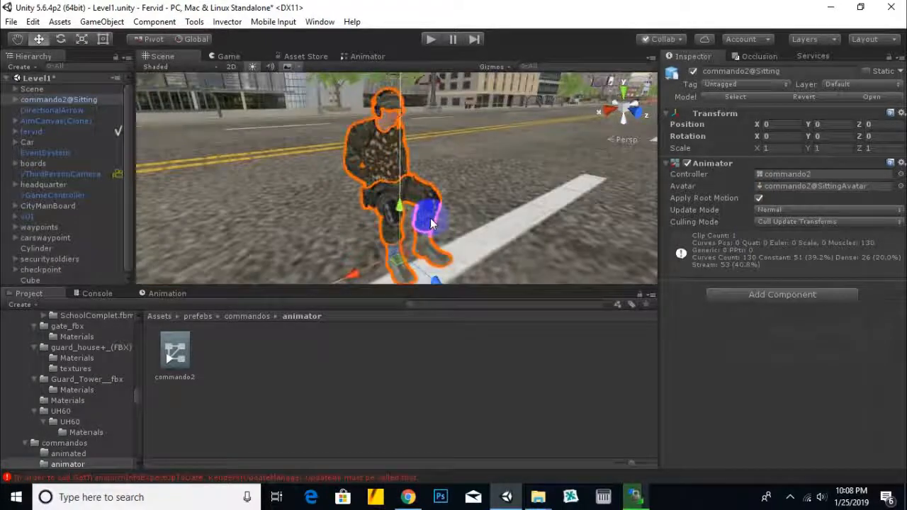
middle_click_drag(432, 224, 488, 189)
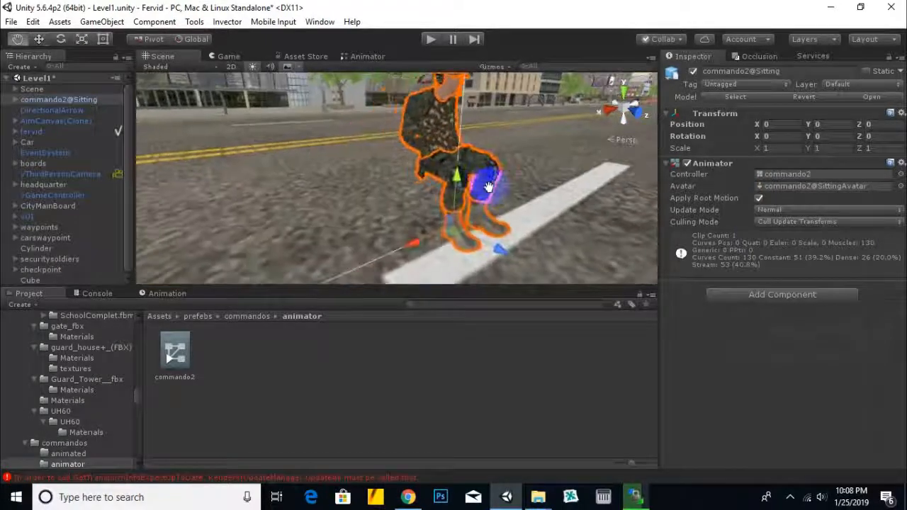
left_click(197, 318)
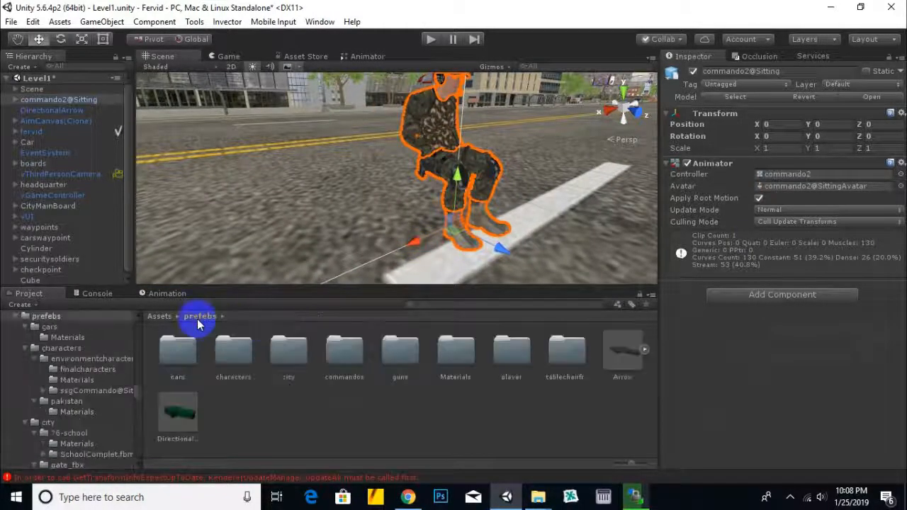
double_click(373, 362)
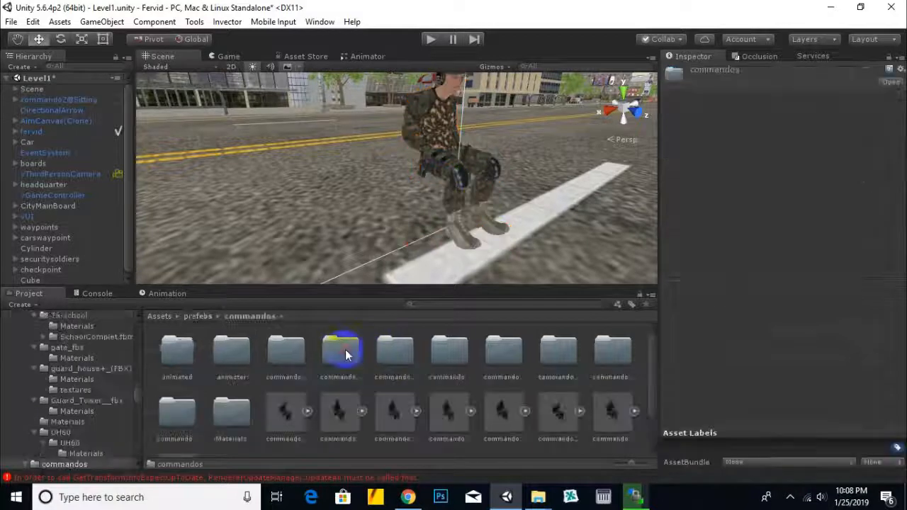
double_click(177, 354)
left_click_drag(63, 99, 213, 355)
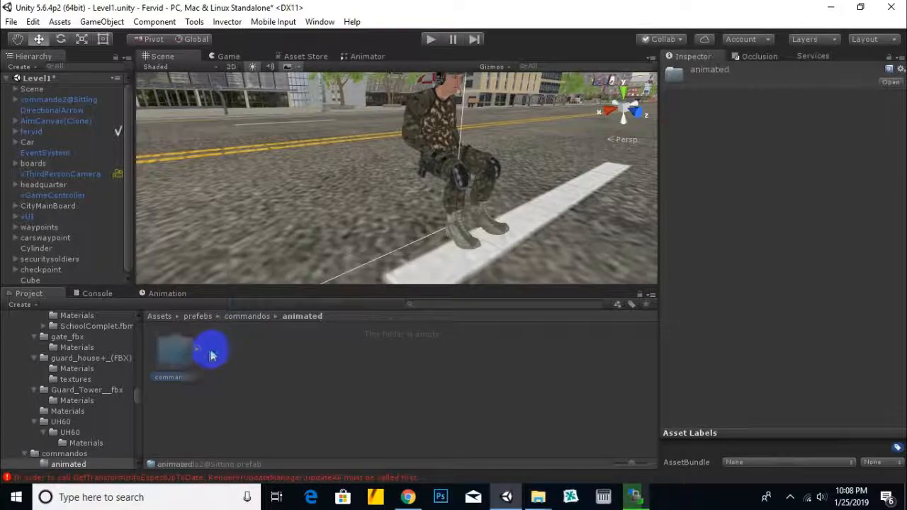
left_click(192, 386)
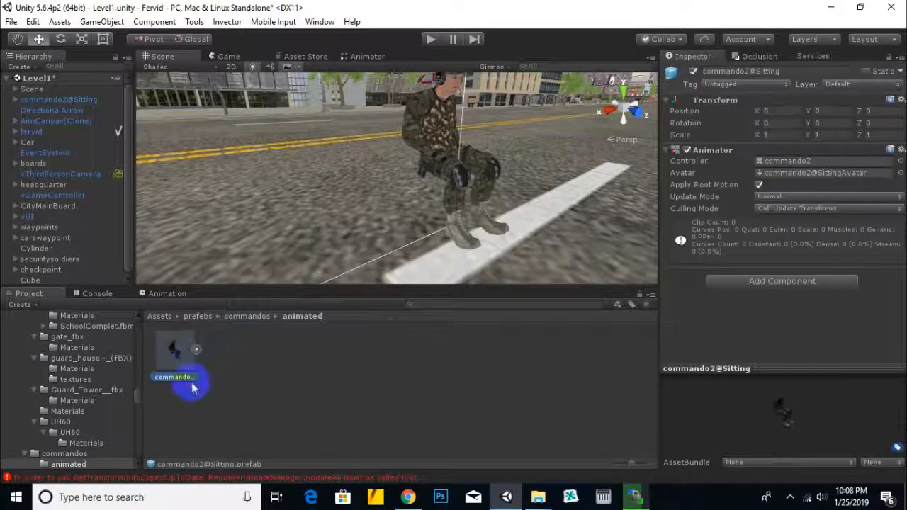
left_click(73, 102)
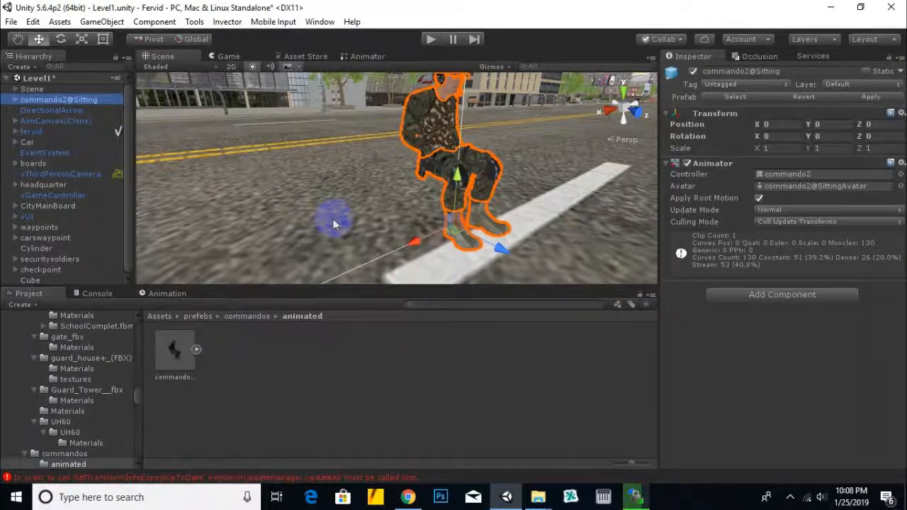
key("Delete")
Step: Place an instance of the commando2@Sitting prefab on the road beside the fervid character
left_click(32, 123)
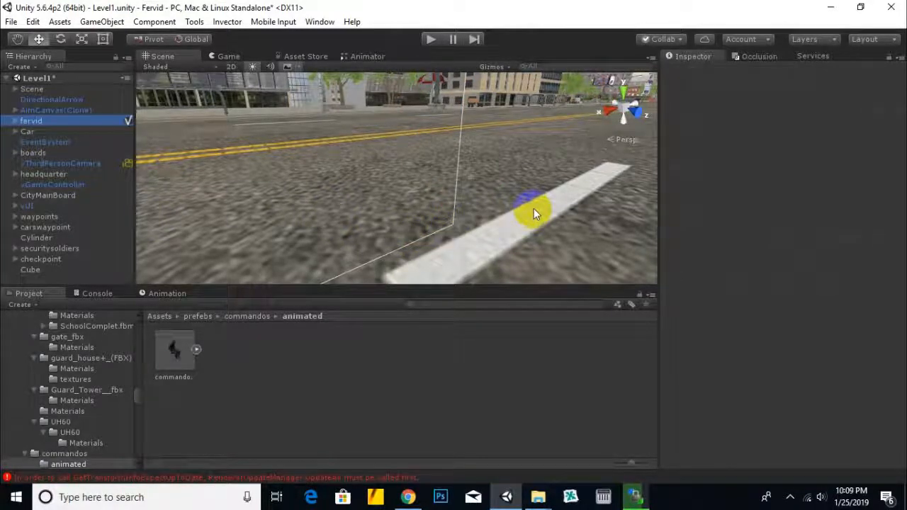
key("f")
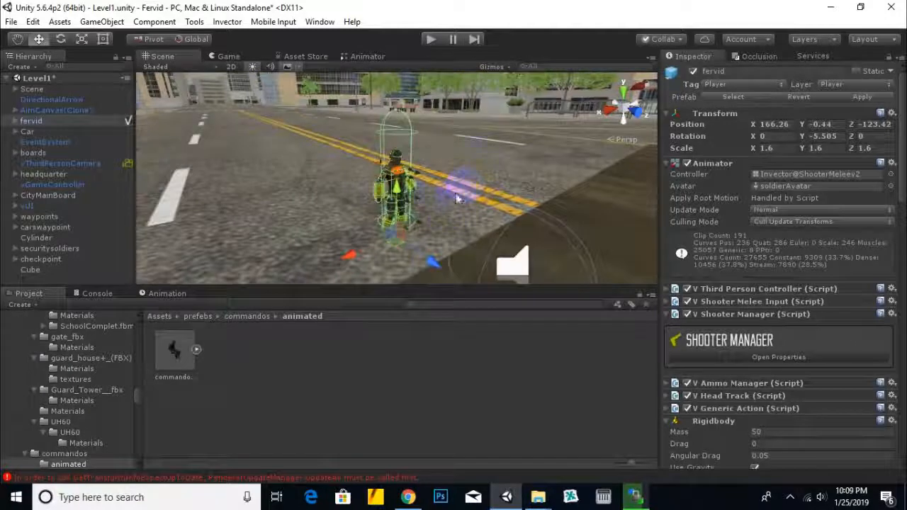
middle_click_drag(534, 173, 531, 151)
middle_click_drag(510, 193, 552, 181)
mouse_move(484, 162)
left_mouse_down()
mouse_move(485, 119)
mouse_move(482, 146)
left_mouse_up()
left_click_drag(170, 354, 397, 255)
Step: Play the level to check the sitting animation of commando2@Sitting, and stop the preview
left_click(431, 40)
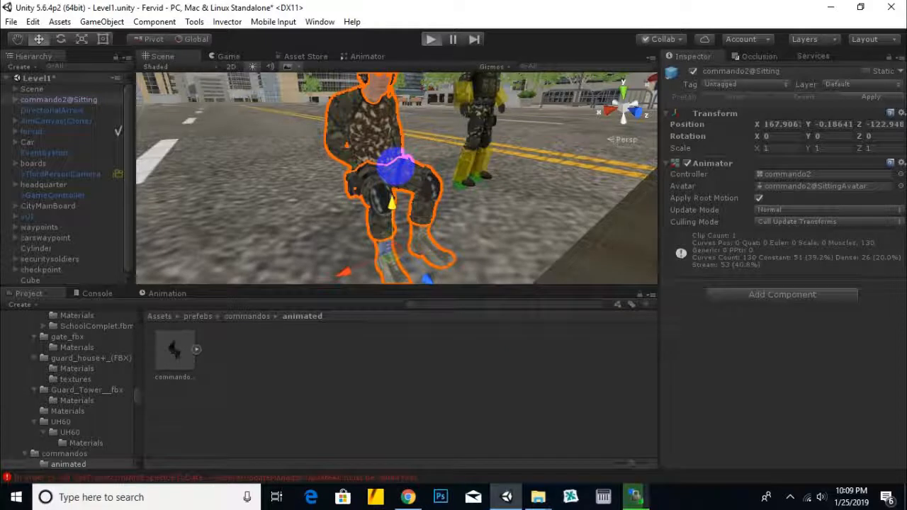
key("ctrl+p")
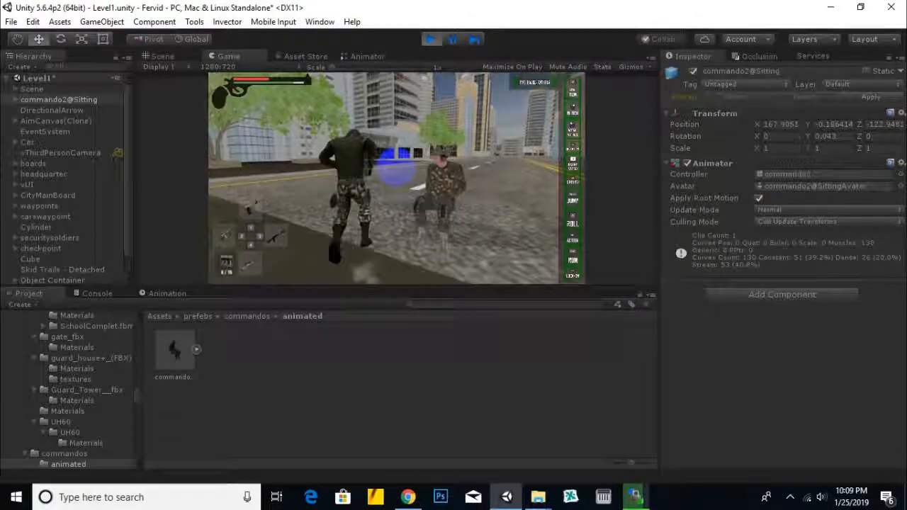
left_click(430, 39)
Step: Open the commandos folder and remove the commando2@Sitting test instance from the road
left_click(247, 316)
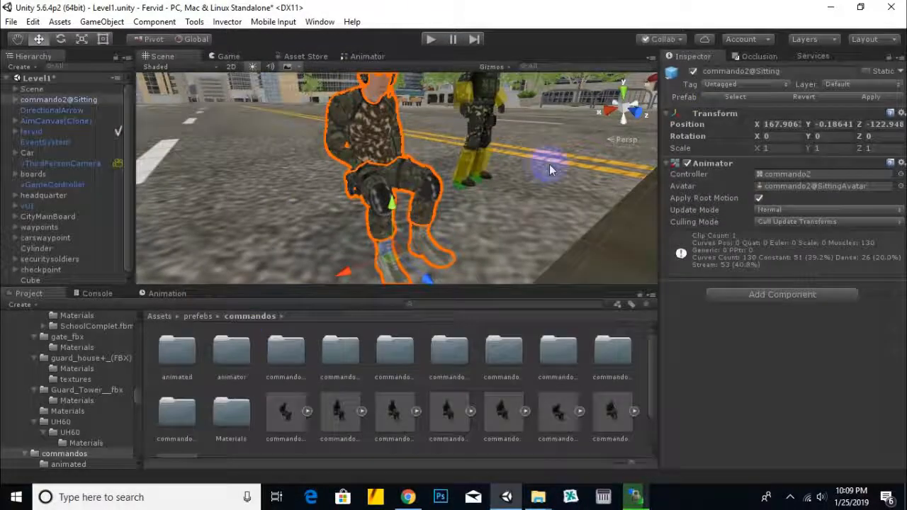
middle_click_drag(540, 226, 496, 231)
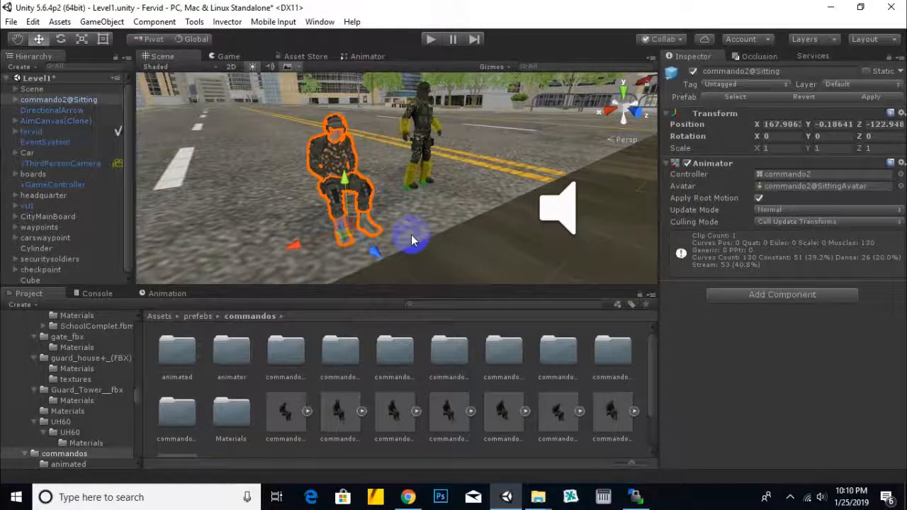
key("Delete")
scroll(425, 247, "down", 2)
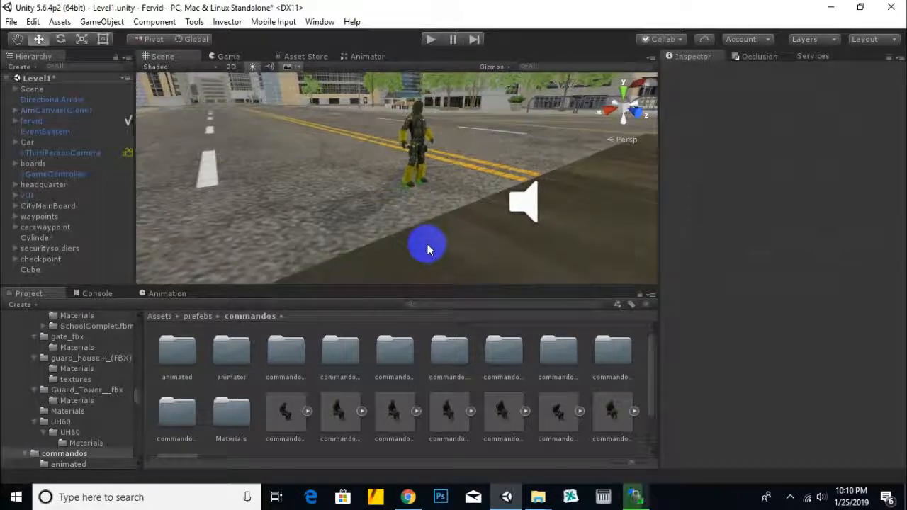
left_click(790, 497)
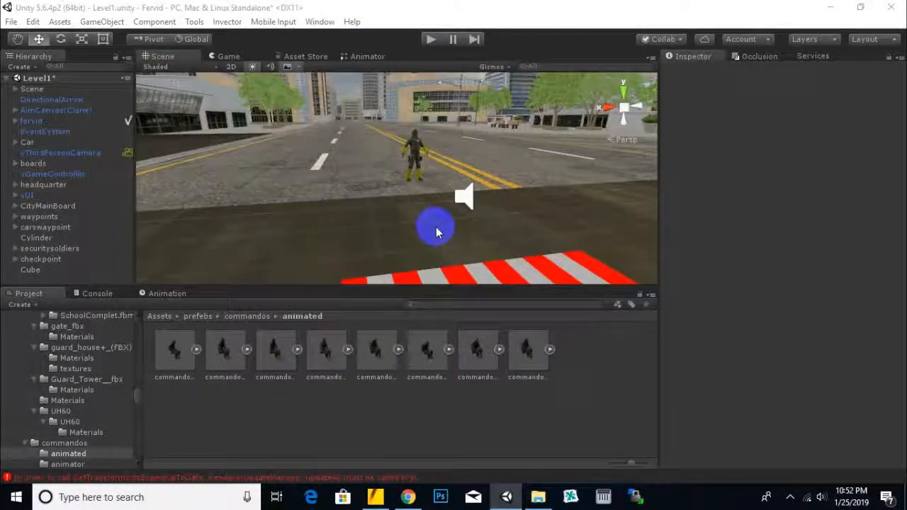
Step: Locate the meeting table and its chairs inside the headquarters building
scroll(435, 230, "down", 8)
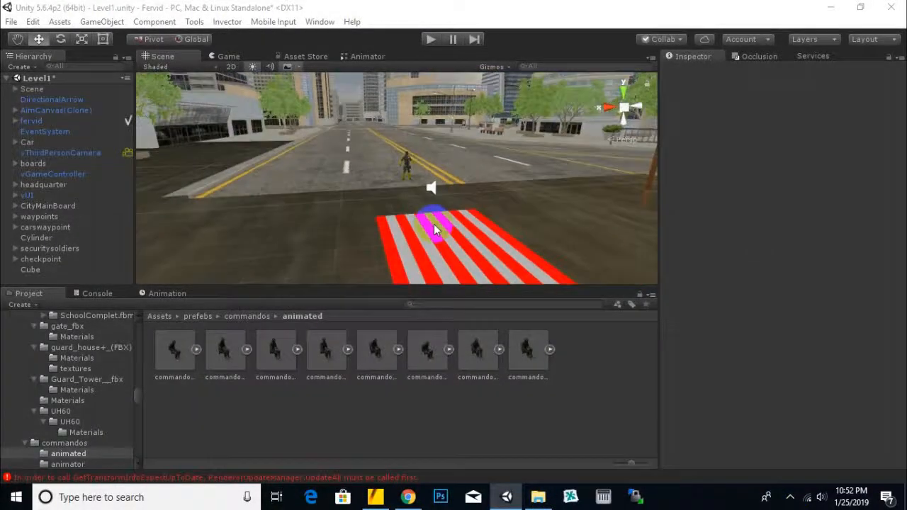
scroll(439, 223, "down", 8)
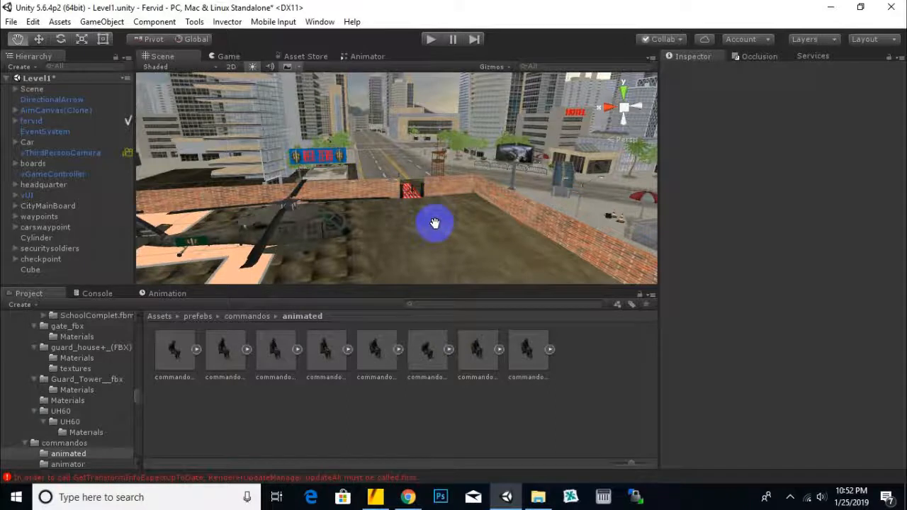
middle_click_drag(435, 223, 464, 244)
scroll(464, 245, "down", 5)
left_click_drag(511, 236, 302, 226, "alt")
right_click_drag(301, 225, 350, 232)
middle_click_drag(350, 232, 297, 12)
middle_click_drag(312, 81, 394, 175)
scroll(397, 178, "up", 4)
middle_click_drag(360, 124, 445, 168)
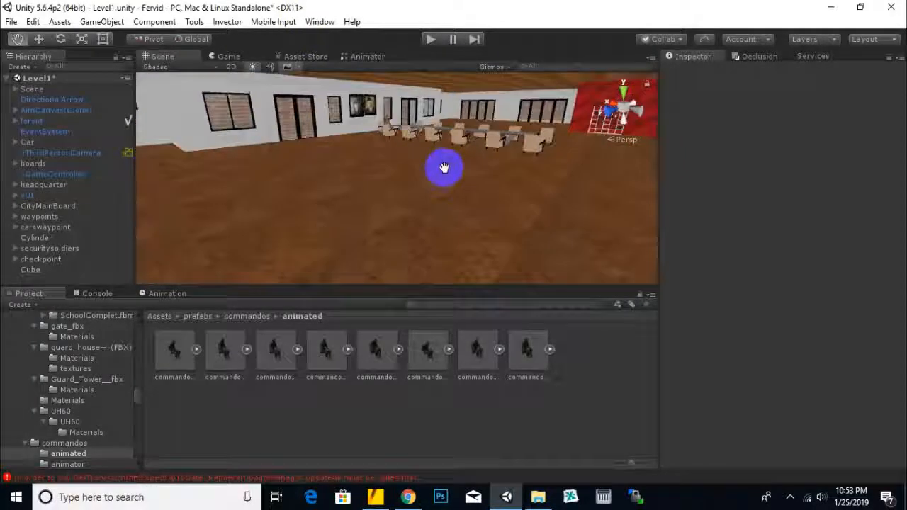
scroll(406, 210, "up", 3)
scroll(407, 210, "down", 5)
middle_click_drag(404, 202, 389, 187)
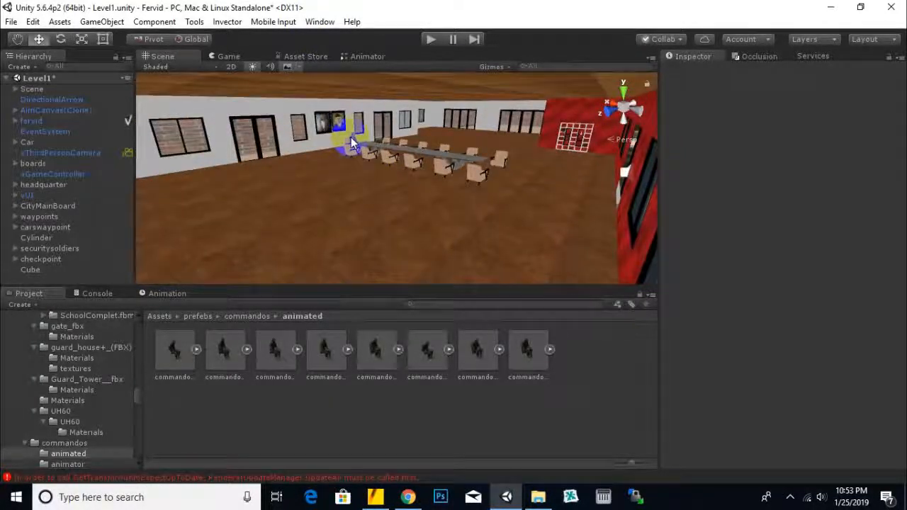
Step: Add a Mesh Collider to all the Charles Club chairs and the odesd2_B2_fbx_upZ table in the chairstable (1) group
left_click(360, 146)
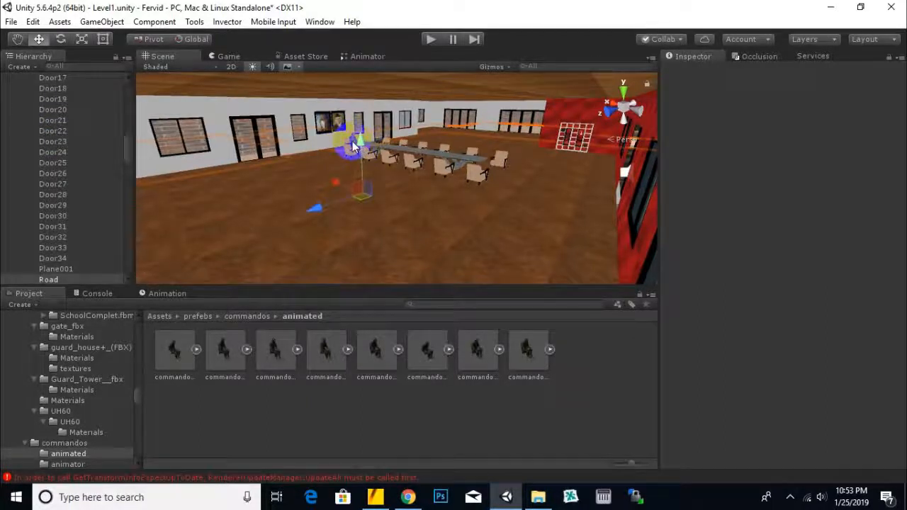
left_click(440, 176)
left_click(441, 171)
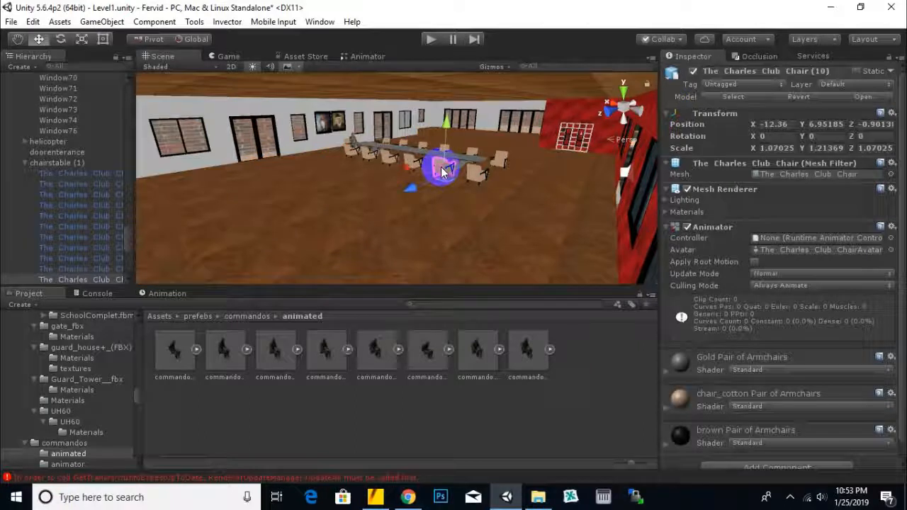
scroll(464, 170, "up", 6)
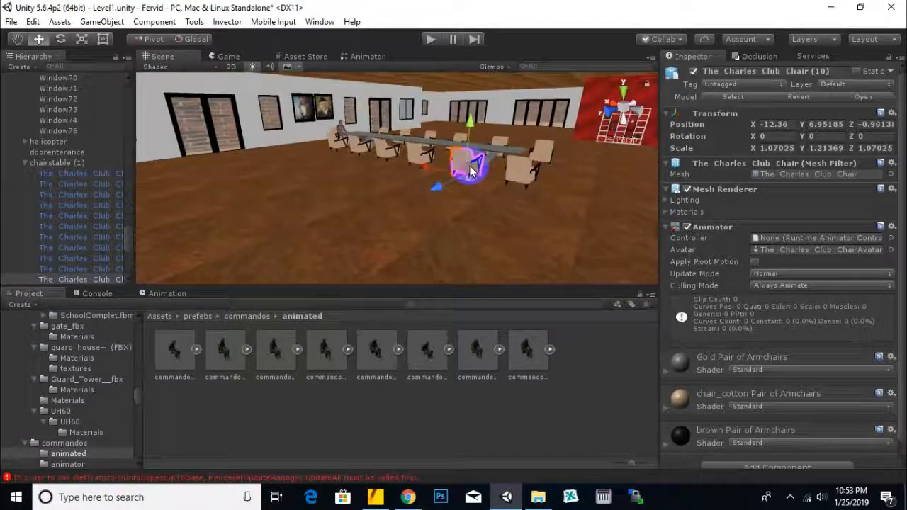
mouse_move(454, 171)
middle_mouse_down()
mouse_move(462, 168)
mouse_move(449, 168)
middle_mouse_up()
left_click(77, 175)
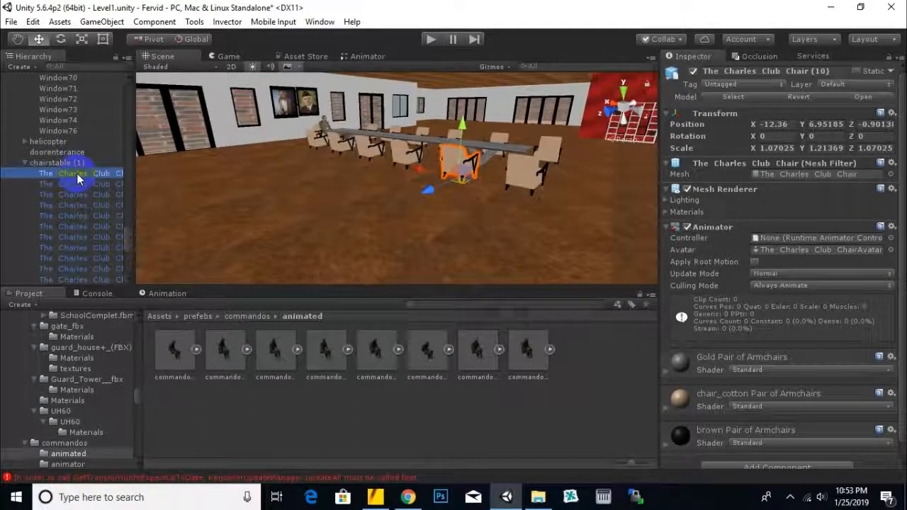
scroll(77, 195, "down", 3)
left_click(78, 192, "shift")
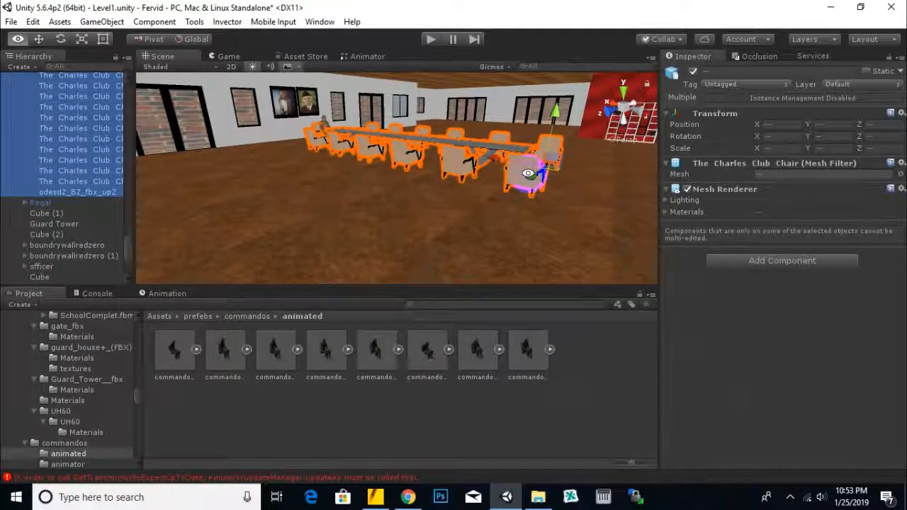
left_click_drag(375, 197, 250, 269, "alt")
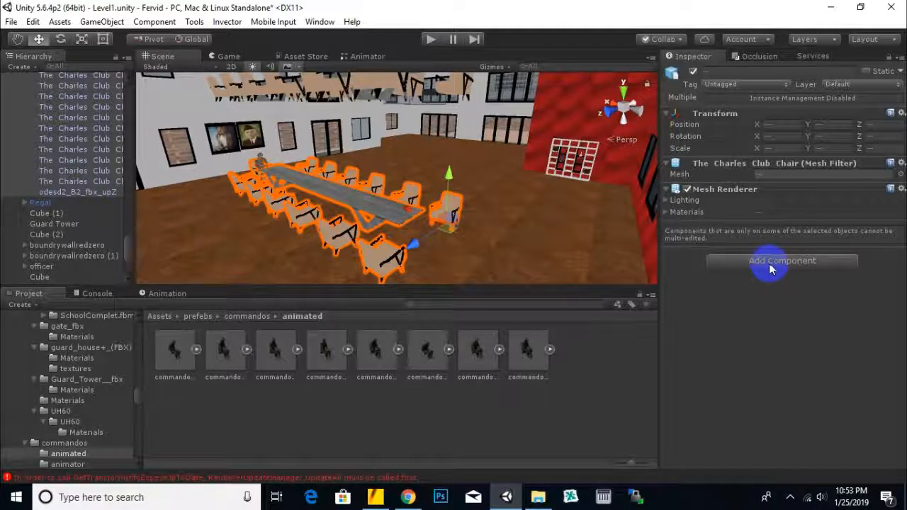
left_click(770, 263)
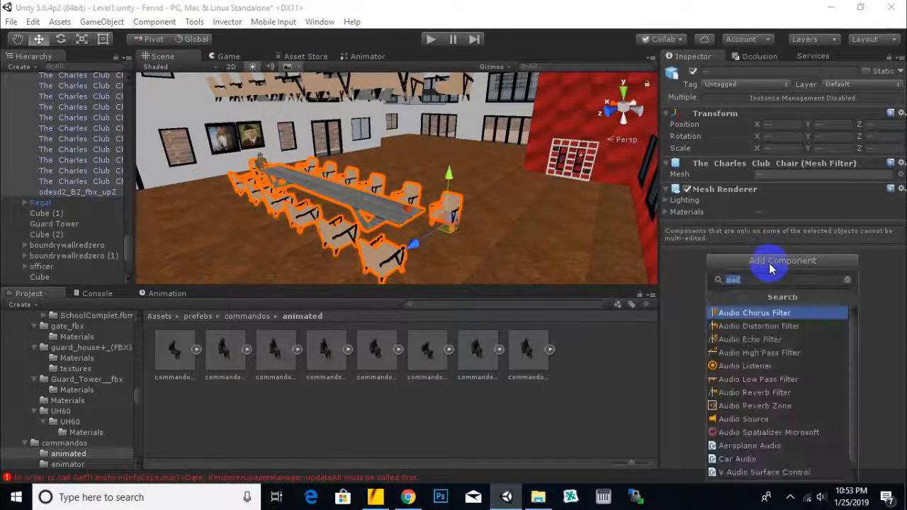
type("mesh")
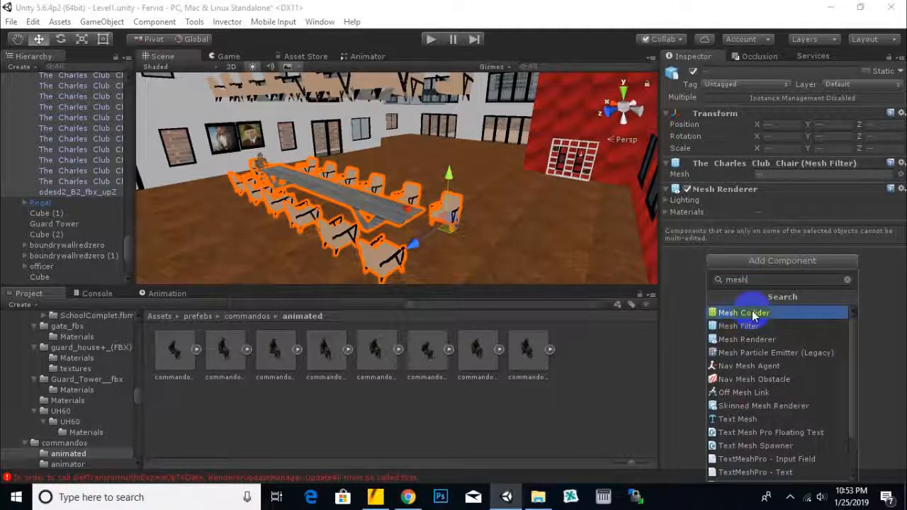
left_click(754, 316)
Step: Examine the Mesh Collider on one of the chairs and the free seats around the meeting table
middle_click_drag(569, 271, 546, 237)
middle_click_drag(473, 204, 592, 279)
scroll(397, 218, "up", 5)
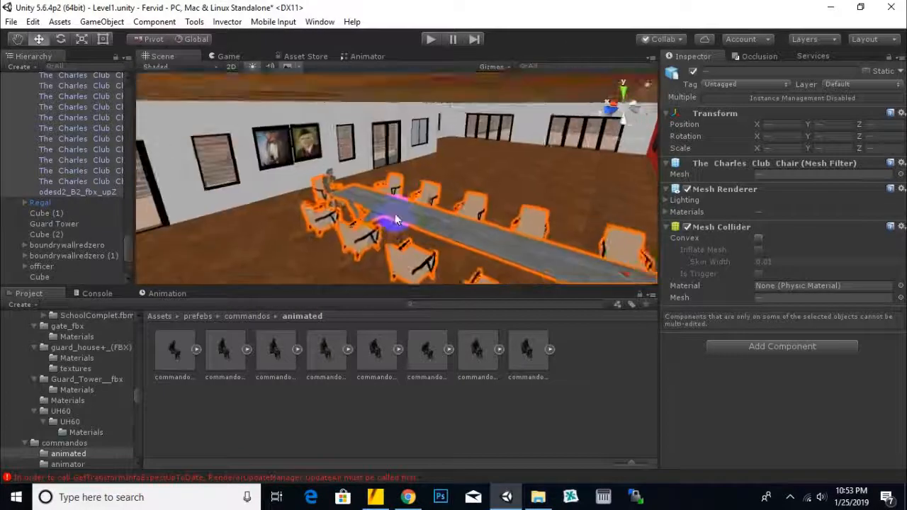
scroll(431, 223, "down", 3)
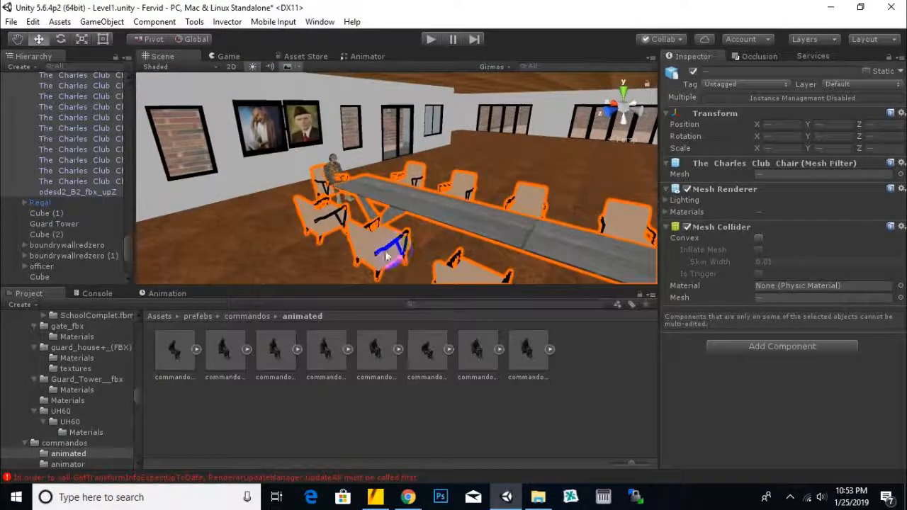
left_click(386, 256)
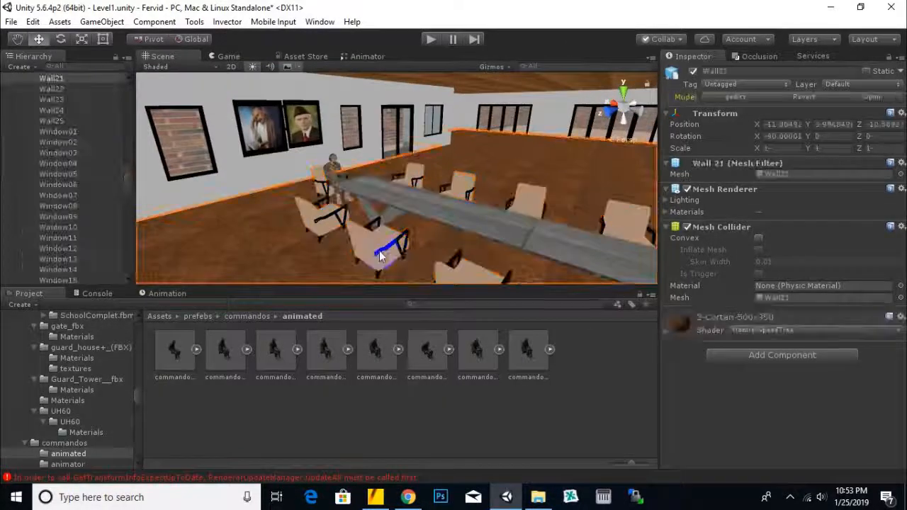
left_click(381, 257)
middle_click_drag(498, 217, 492, 253)
scroll(411, 182, "down", 2)
scroll(492, 255, "up", 3)
scroll(474, 240, "down", 3)
scroll(421, 202, "up", 3)
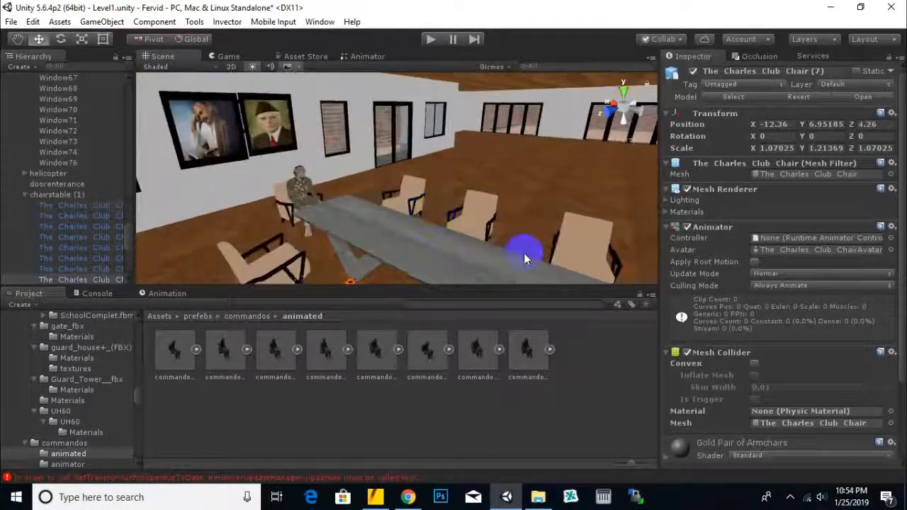
scroll(524, 259, "down", 2)
Step: Place the commando2@Sitting prefab at the chair nearest the seated commando at the table's head and shift it onto the seat
mouse_move(448, 217)
left_mouse_down()
mouse_move(450, 207)
mouse_move(442, 221)
left_mouse_up()
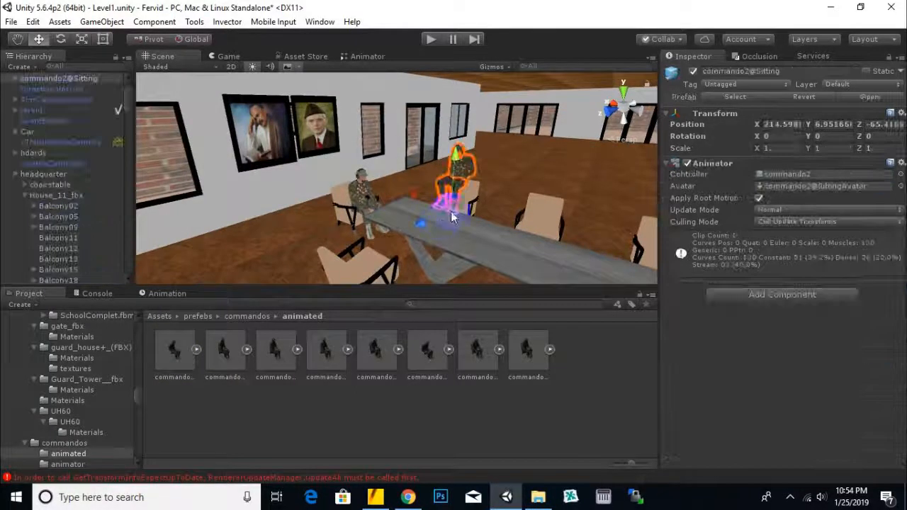
key("f")
left_click_drag(409, 202, 412, 226)
left_click_drag(367, 252, 372, 253)
Step: Fine-tune commando2@Sitting on its chair to about X 214.5, Y 0.489, Z -65.411
middle_click_drag(453, 243, 401, 199)
left_click_drag(419, 196, 249, 217, "alt")
scroll(459, 195, "up", 5)
left_click_drag(350, 219, 377, 204, "alt")
left_click_drag(347, 169, 346, 171)
scroll(350, 190, "down", 5)
left_click_drag(389, 233, 651, 278, "alt")
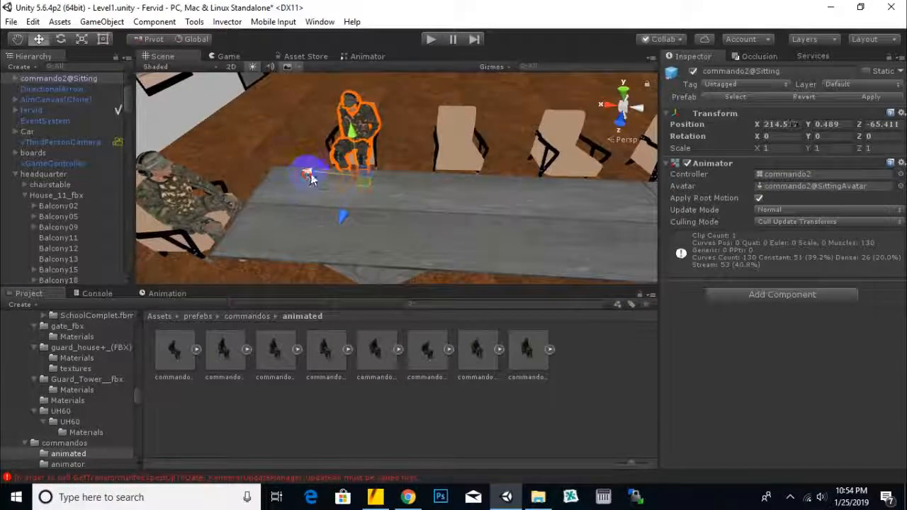
Step: Seat the commando3@Sitting prefab on the chair next to commando2, at about X 212.882, Y 0.524, Z -65.71
left_click_drag(310, 177, 427, 224, "alt")
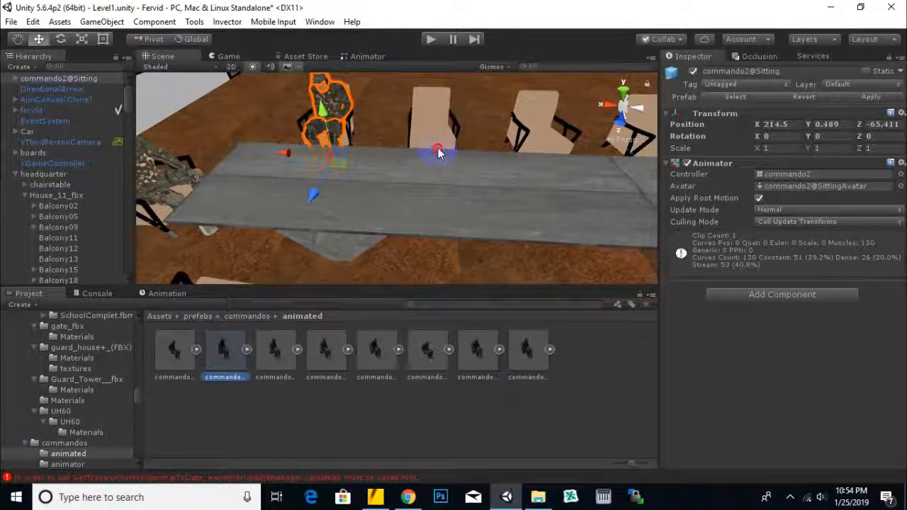
left_click_drag(438, 152, 452, 165)
left_click_drag(443, 132, 446, 145)
left_click_drag(386, 198, 482, 164)
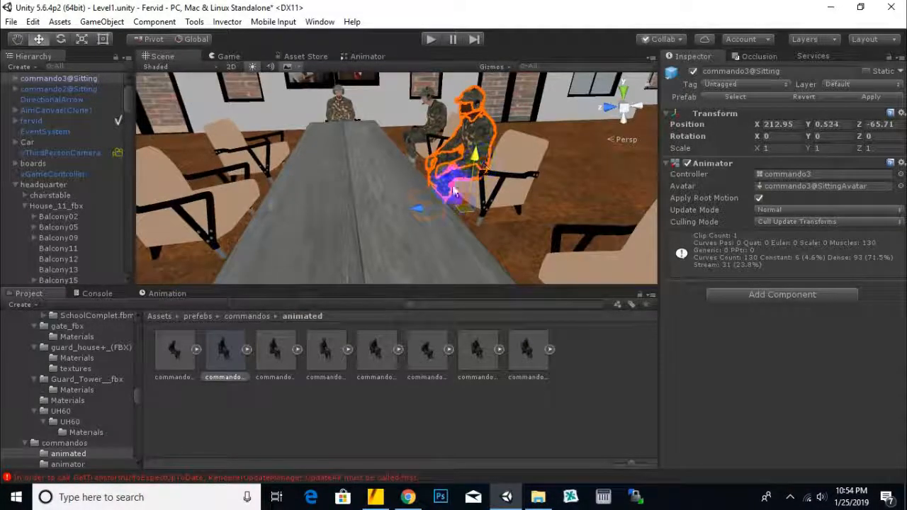
left_click_drag(454, 192, 179, 288, "alt")
left_click_drag(458, 252, 473, 259)
Step: Place commando4@Sitting Talking on the chair across the table from commando2 and turn it to face the table, about 175° around Y
middle_click_drag(425, 236, 304, 322)
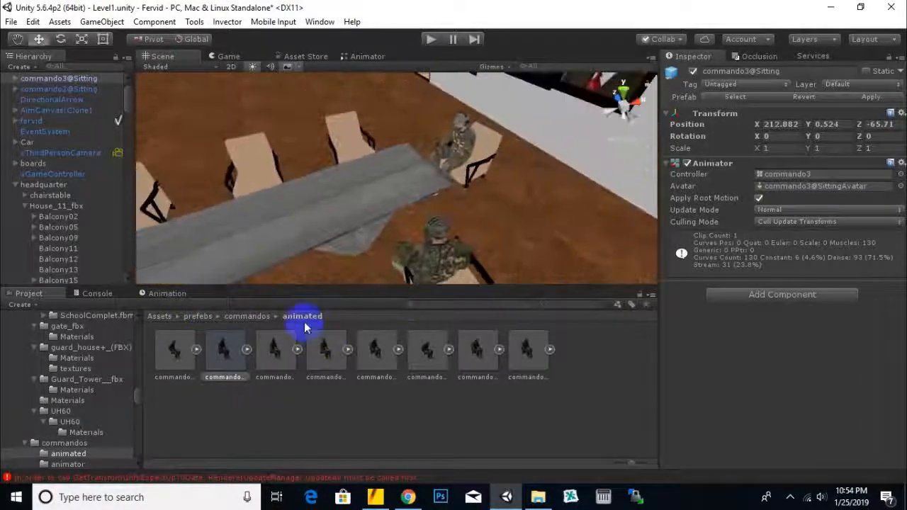
left_click_drag(272, 343, 356, 191)
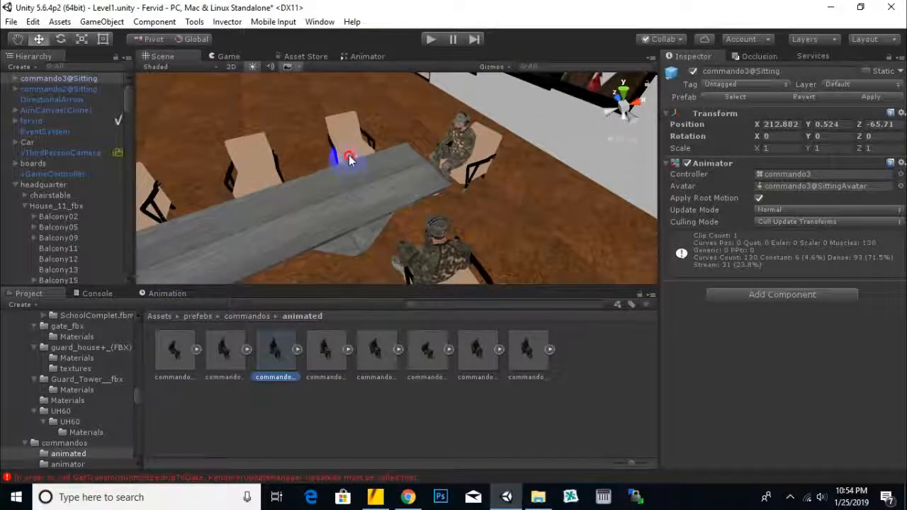
left_click_drag(354, 183, 354, 183)
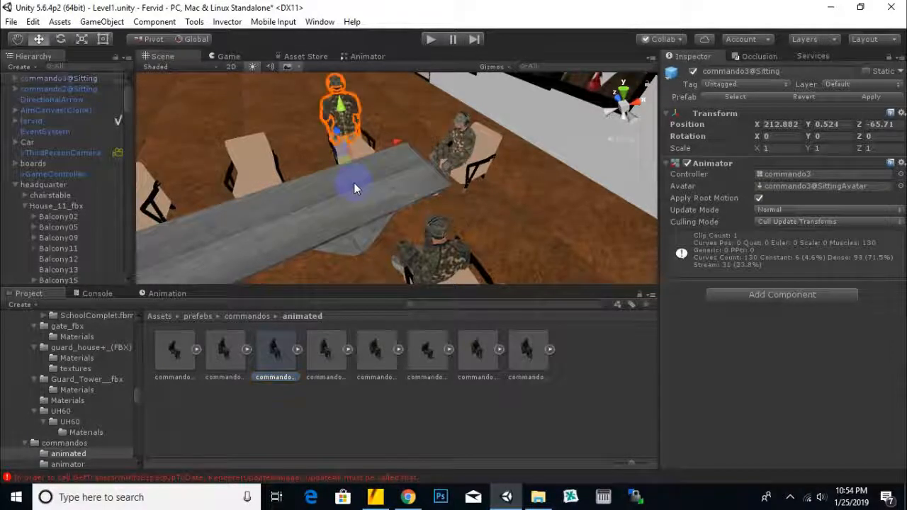
scroll(356, 178, "up", 4)
scroll(371, 183, "up", 1)
left_click_drag(336, 138, 339, 151)
left_click(62, 44)
left_click_drag(364, 209, 63, 214)
left_click(39, 41)
Step: Settle commando4@Sitting Talking onto its chair seat at about X 214.404, Y 0.528, Z -62.881
left_click_drag(346, 120, 354, 148)
left_click_drag(369, 240, 324, 205)
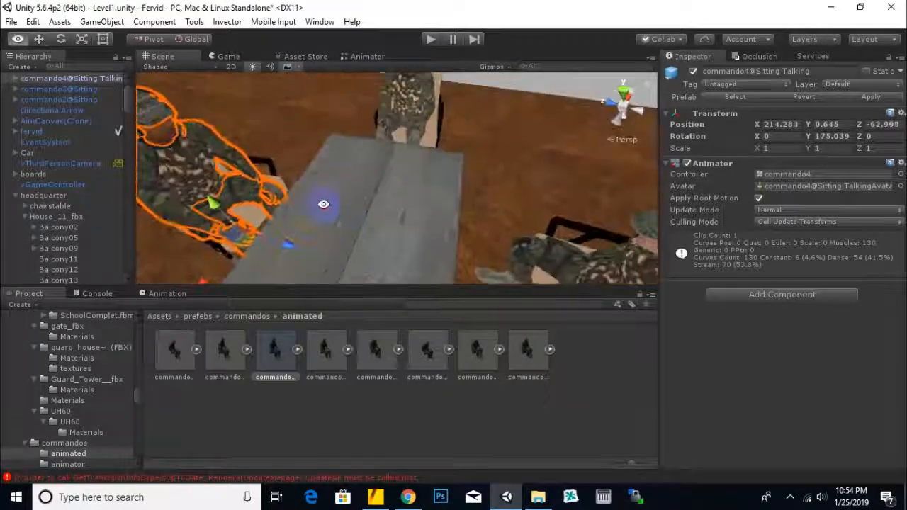
middle_click_drag(343, 189, 390, 174)
left_click_drag(243, 273, 254, 260)
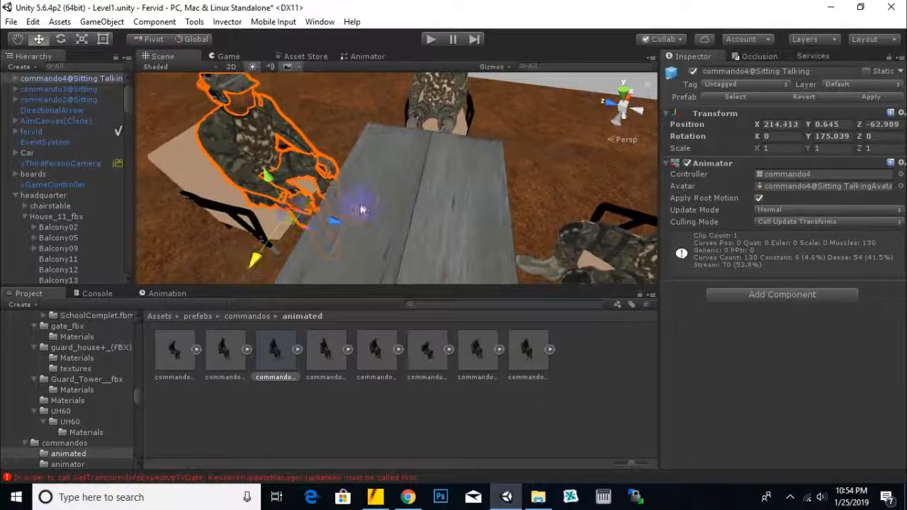
middle_click_drag(362, 209, 531, 111)
left_click_drag(344, 134, 399, 208)
left_click_drag(348, 236, 399, 258, "alt")
left_click_drag(315, 146, 313, 148)
scroll(318, 162, "down", 4)
mouse_move(425, 181)
left_mouse_down("alt")
mouse_move(516, 194)
mouse_move(121, 253)
mouse_move(422, 189)
left_mouse_up("alt")
Step: Place commando5@Sitting Talking on the chair beside commando4 and rotate it about 167° around Y to face the table
middle_click_drag(422, 188, 435, 163)
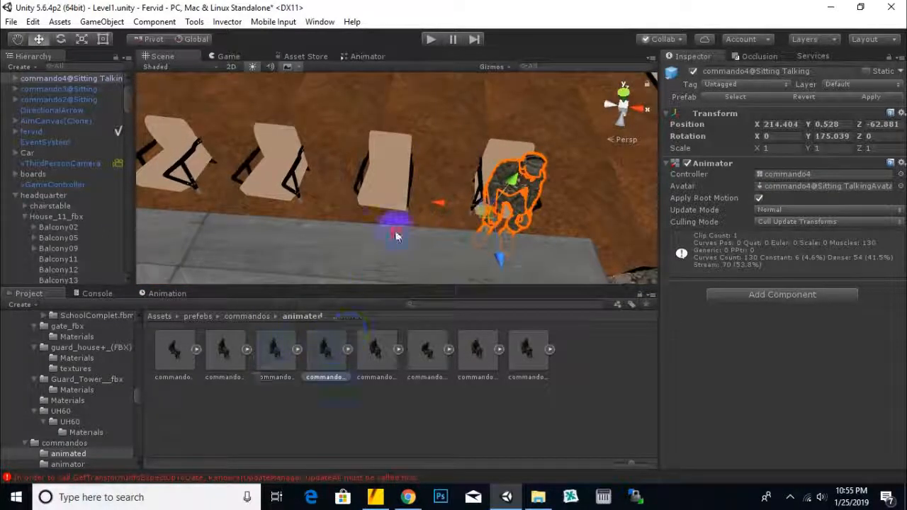
left_click_drag(375, 239, 375, 239)
middle_click_drag(386, 187, 433, 131)
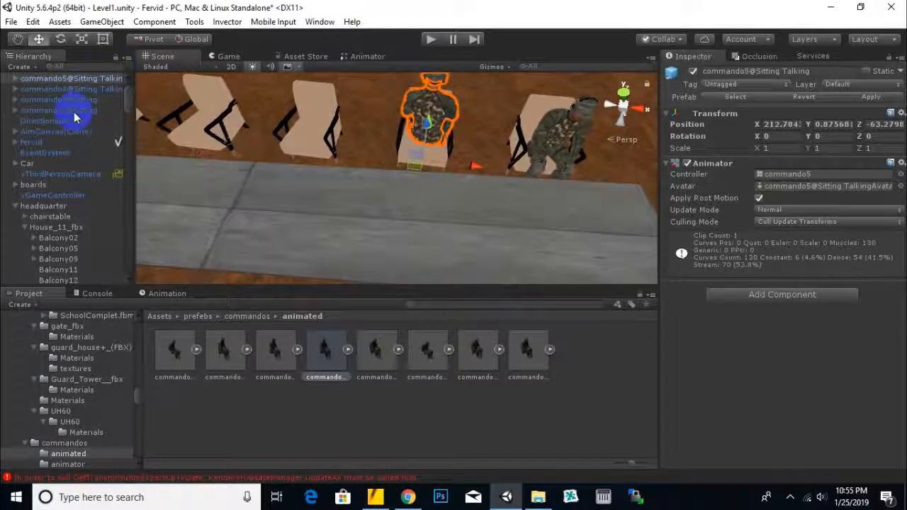
left_click(60, 40)
left_click_drag(435, 213, 98, 140)
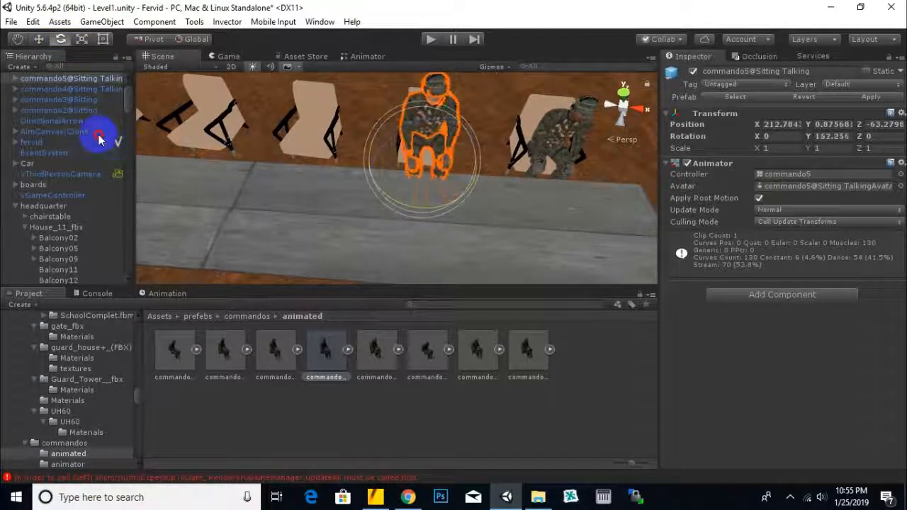
left_click(40, 45)
Step: Move commando5@Sitting Talking back from the table and down so it sits on its chair
left_click_drag(486, 172, 263, 186, "alt")
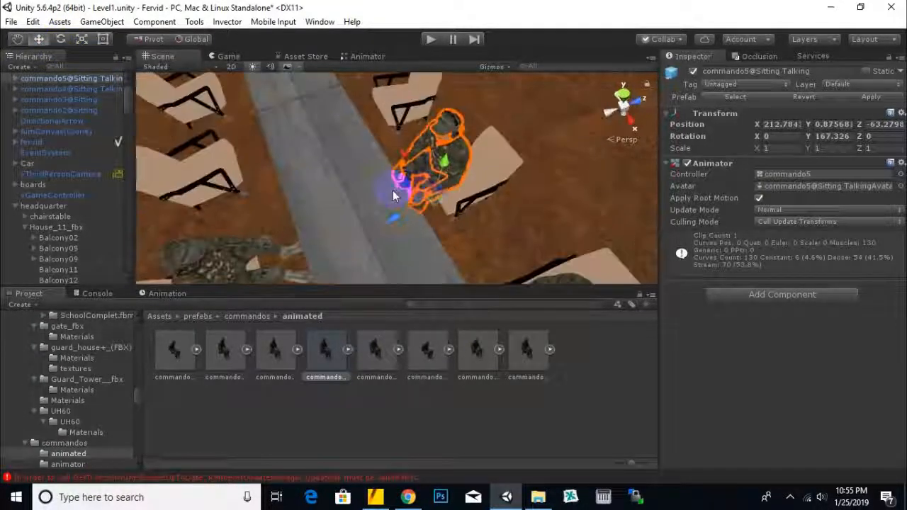
middle_click_drag(395, 197, 374, 182)
left_click_drag(394, 180, 406, 145)
middle_click_drag(440, 167, 419, 126)
left_click_drag(379, 168, 557, 171)
Step: Place commando6@Sitting on the chair beside commando5 and rotate it about 178.6° around Y to face the table
middle_click_drag(325, 181, 473, 202)
left_click_drag(375, 350, 398, 164)
middle_click_drag(399, 150, 399, 168)
left_click(60, 39)
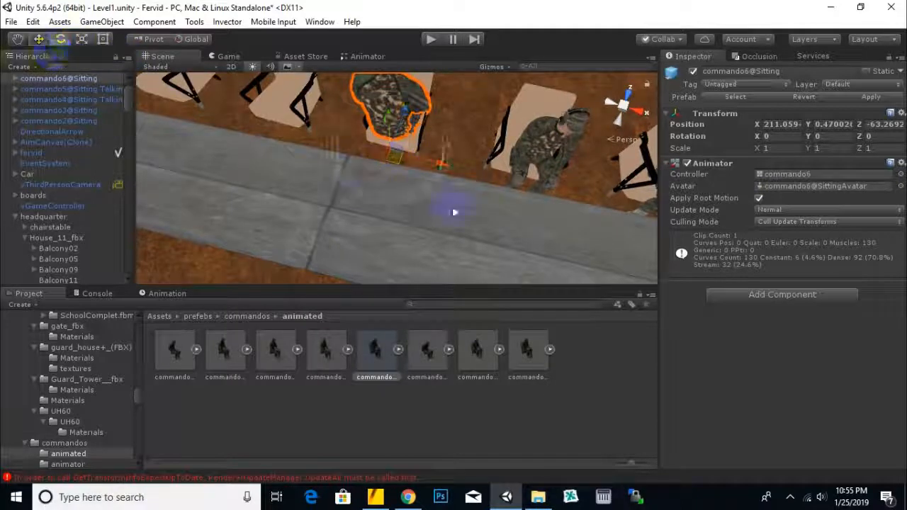
left_click_drag(415, 197, 40, 136)
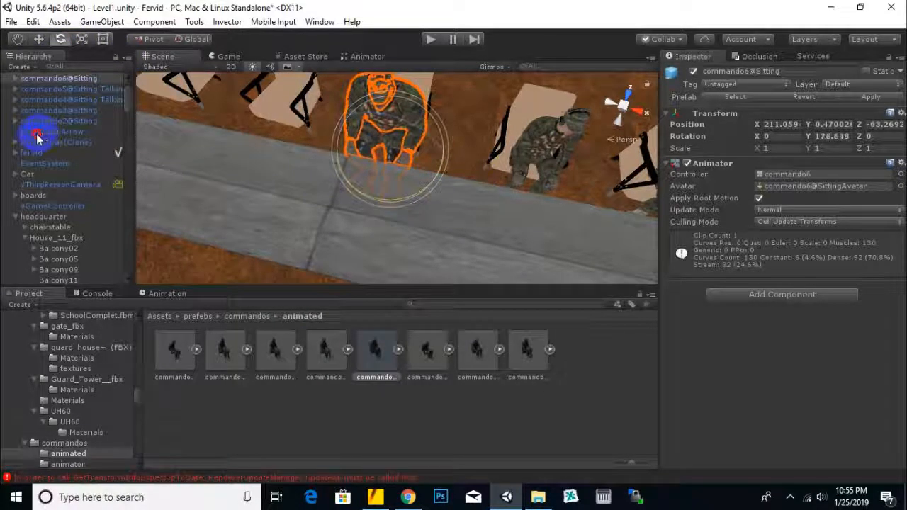
left_click(40, 44)
Step: Settle commando6@Sitting onto its chair seat at about X 211.053, Y 0.468, Z -62.996
left_click_drag(547, 205, 235, 152, "alt")
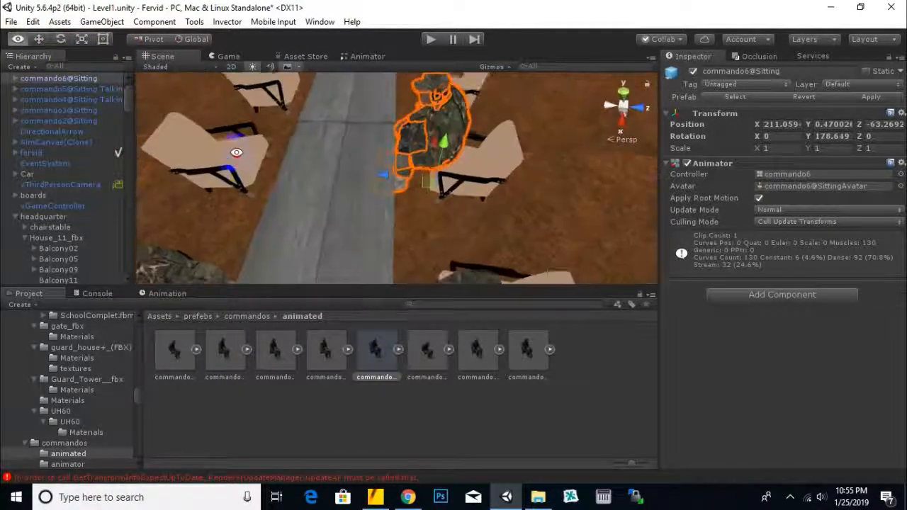
left_click_drag(387, 174, 403, 189)
left_click_drag(468, 145, 469, 144)
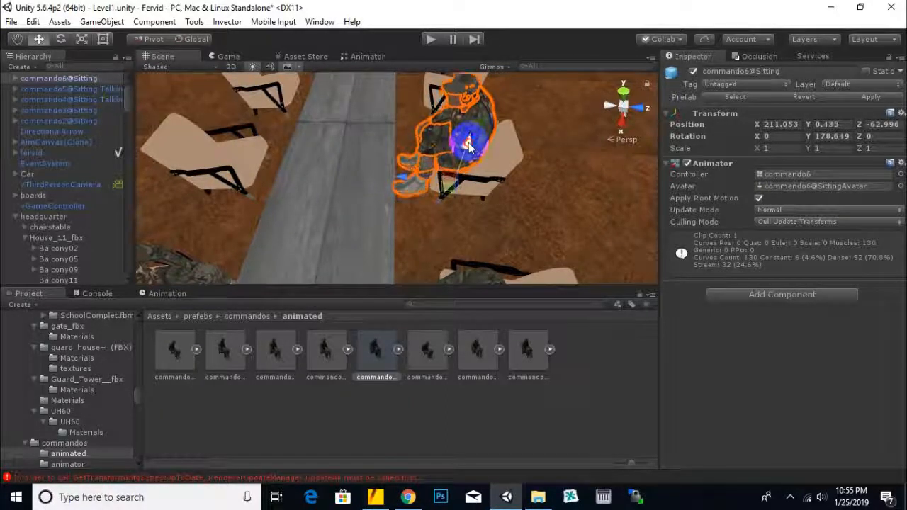
left_click_drag(417, 188, 110, 165, "alt")
left_click_drag(700, 85, 606, 89, "alt")
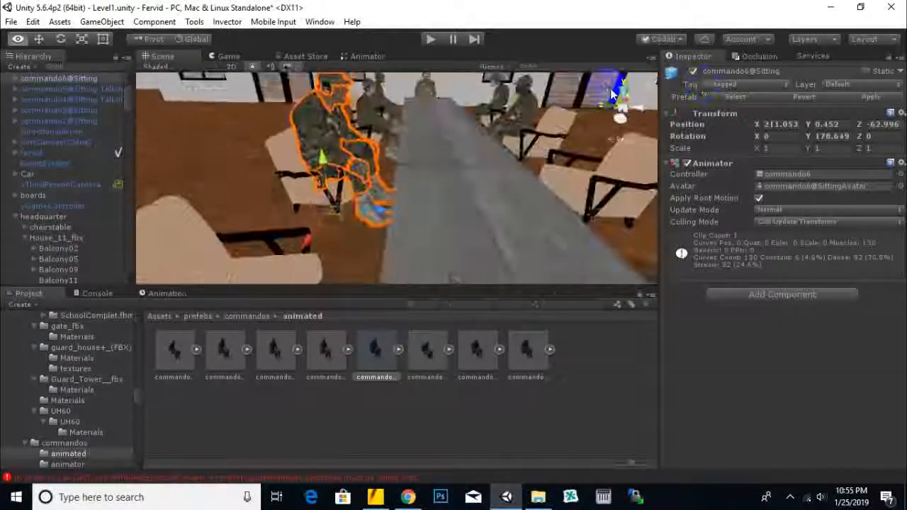
left_click_drag(648, 155, 439, 195, "alt")
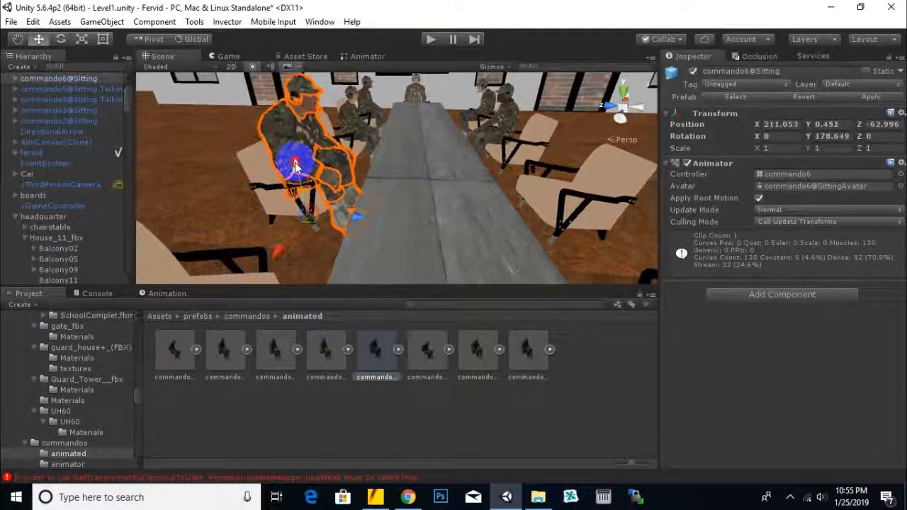
Step: Select commando3@Sitting across the table and place the commando7@Sitting prefab on the empty chair next to it
left_click_drag(510, 211, 614, 229, "alt")
middle_click_drag(547, 214, 495, 304)
left_click_drag(469, 273, 361, 169, "alt")
left_click(370, 152)
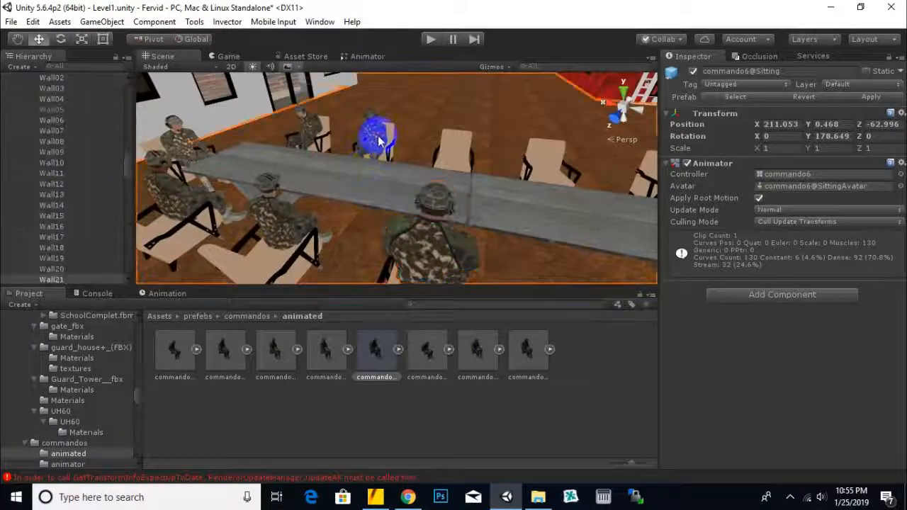
left_click(372, 151)
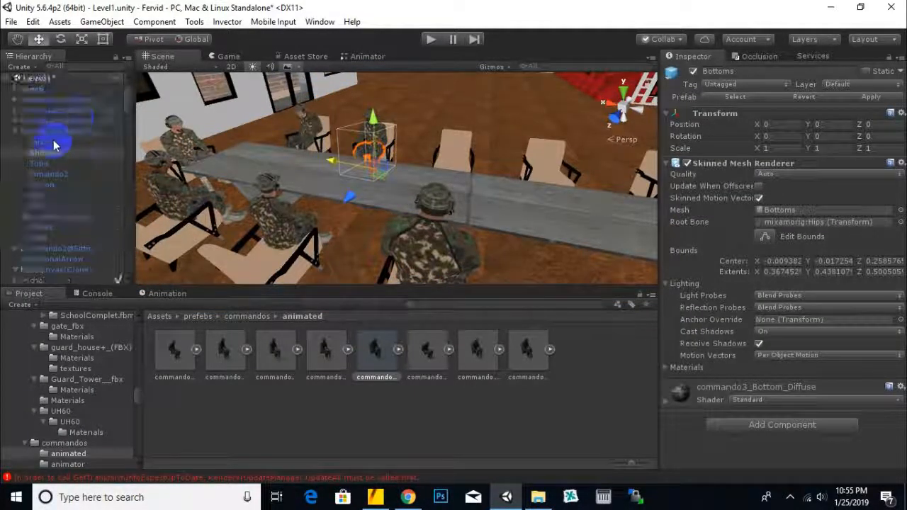
left_click(363, 145)
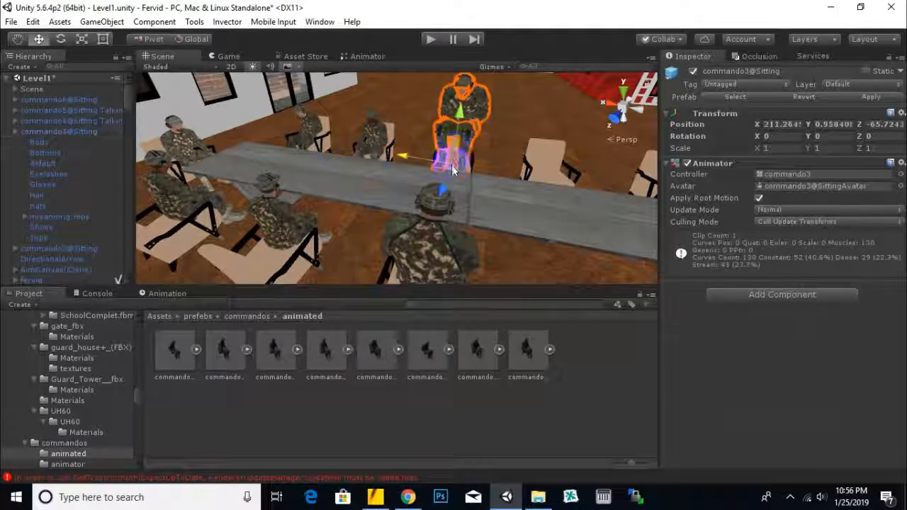
Step: Lower and shift commando7@Sitting onto its chair seat at about X 211.264, Y 0.45, Z -65.615
left_click_drag(495, 163, 437, 237, "alt")
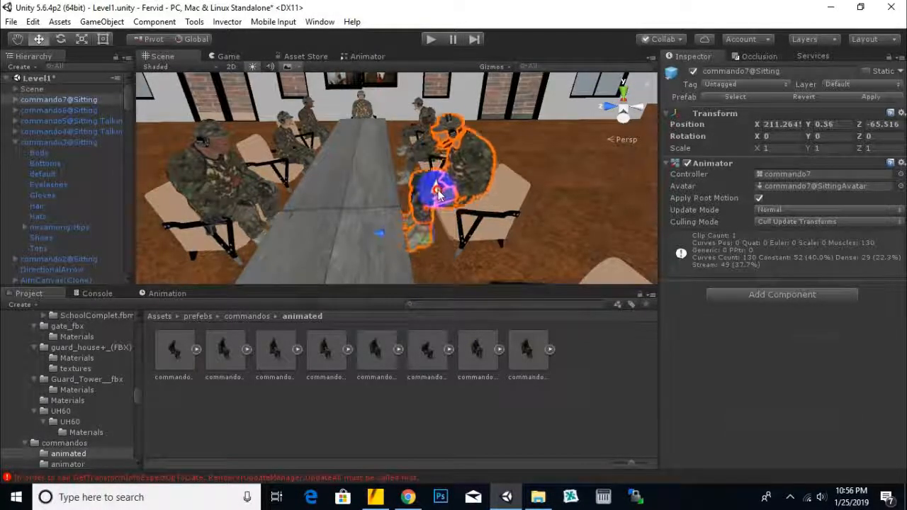
left_click_drag(440, 198, 461, 197, "alt")
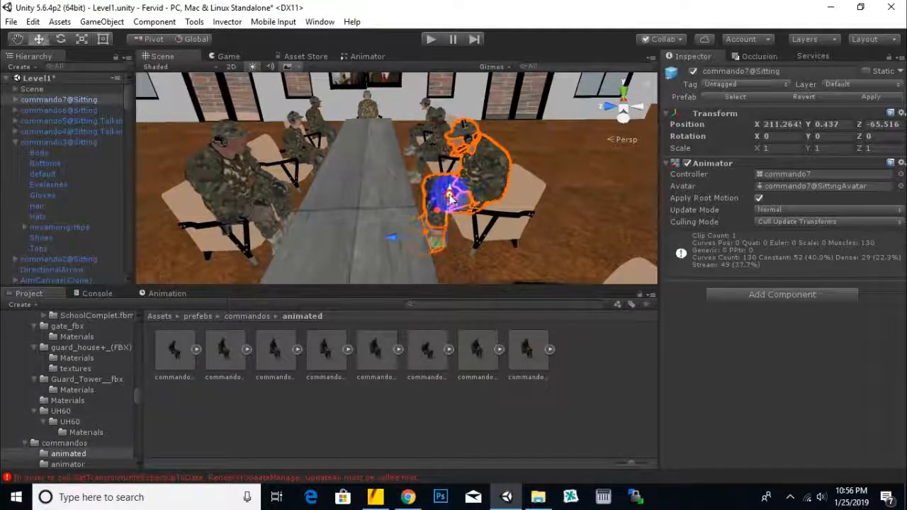
left_click_drag(402, 239, 515, 216, "alt")
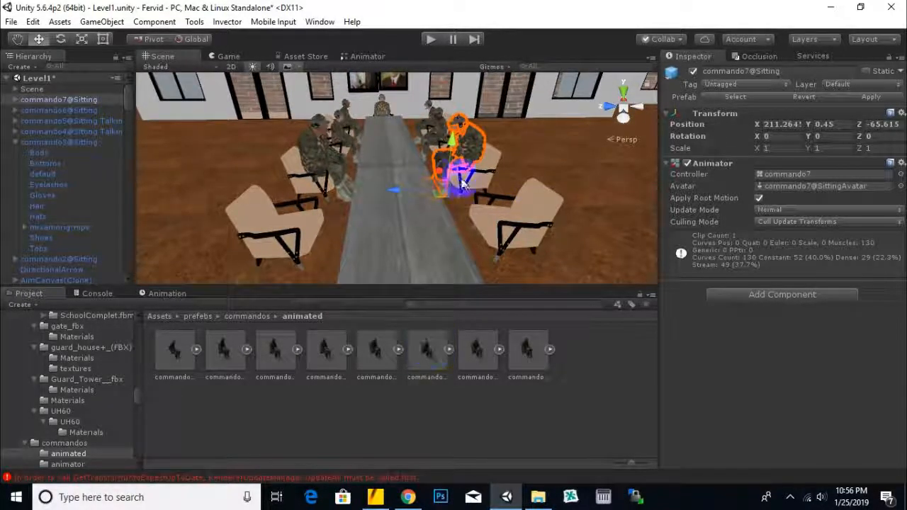
Step: Place the commando8@Sitting Talking prefab on the empty chair beside commando7
left_click(429, 372)
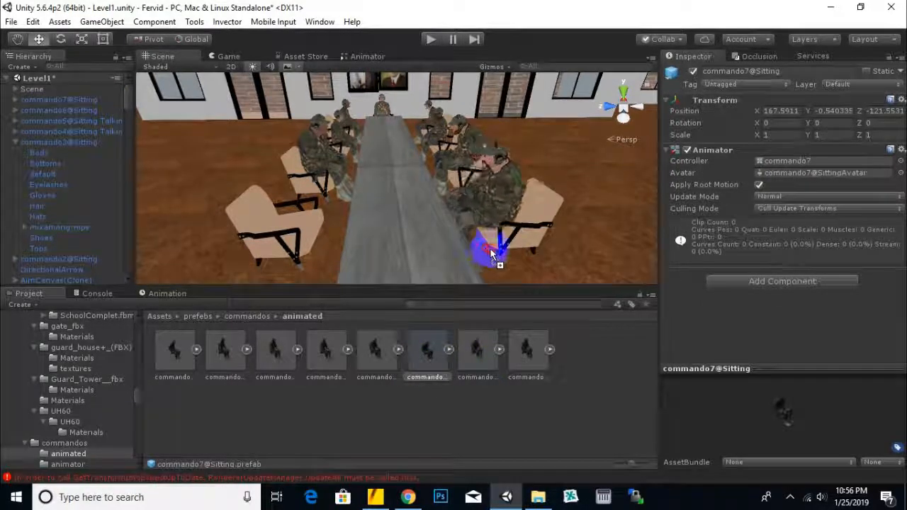
left_click_drag(494, 259, 540, 248)
left_click_drag(426, 269, 479, 301, "alt")
middle_click_drag(459, 233, 433, 260)
scroll(497, 227, "up", 4)
Step: Move commando8@Sitting Talking along the row to the chair where commando2 sits, near the table's head
left_click_drag(516, 219, 348, 161)
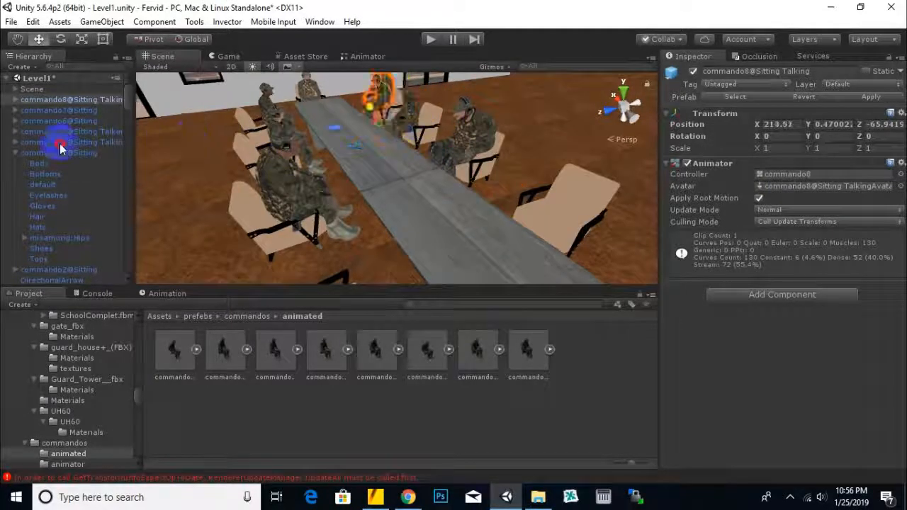
left_click_drag(87, 167, 142, 168)
left_click_drag(278, 176, 618, 199, "alt")
scroll(345, 135, "up", 3)
scroll(333, 129, "up", 3)
Step: Select the whole commando2@Sitting object and move it along the row to the empty chair beyond commando7
left_click(312, 119)
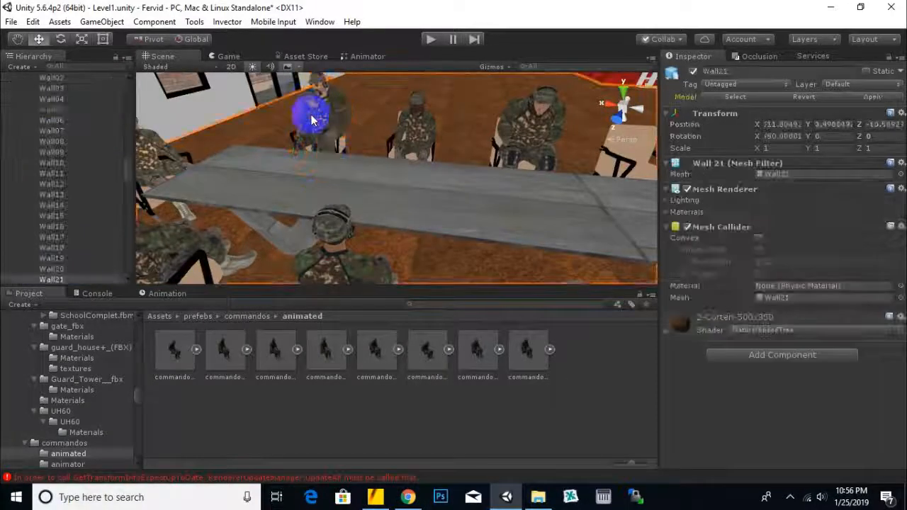
left_click(316, 135)
scroll(64, 162, "up", 5)
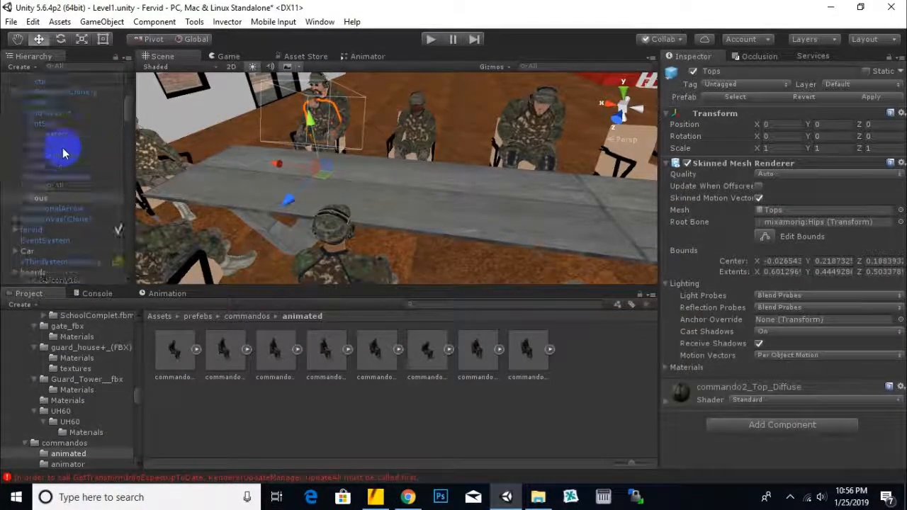
left_click(66, 93)
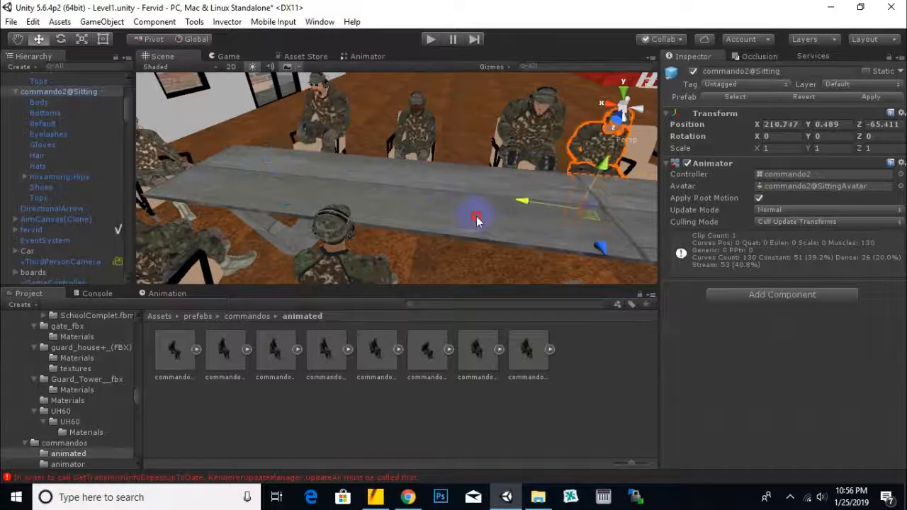
Step: Select the whole commando8@Sitting Talking object and settle it on its chair at about X 214.52, Y 0.393, Z -65.64
left_click(332, 112)
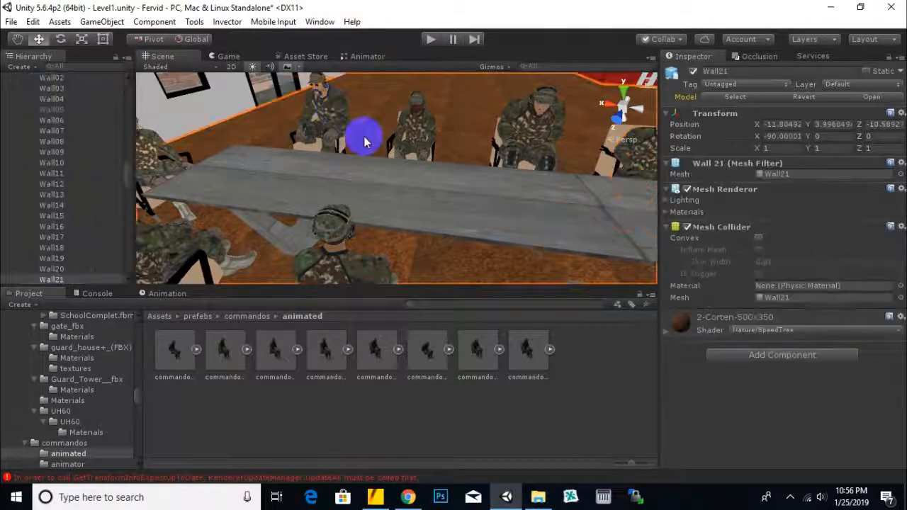
left_click(339, 122)
scroll(97, 137, "up", 3)
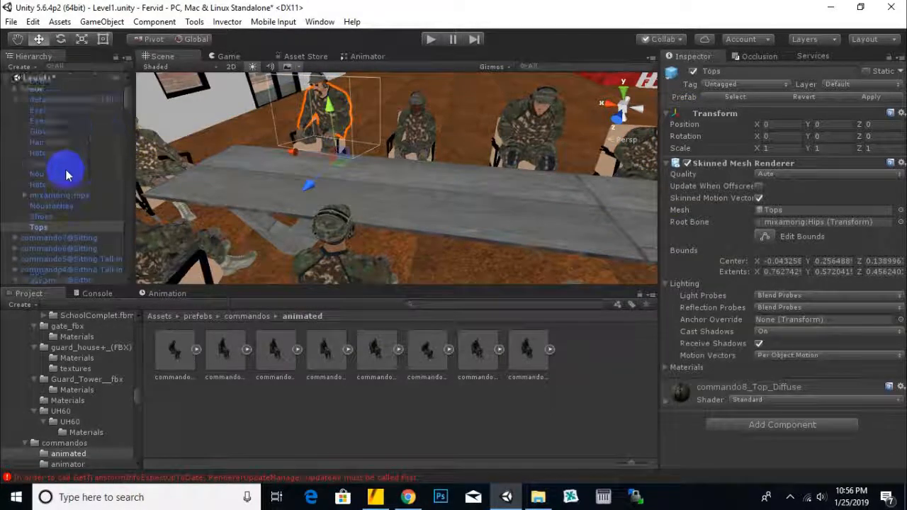
left_click(77, 102)
middle_click_drag(302, 196, 478, 202)
middle_click_drag(297, 247, 309, 241)
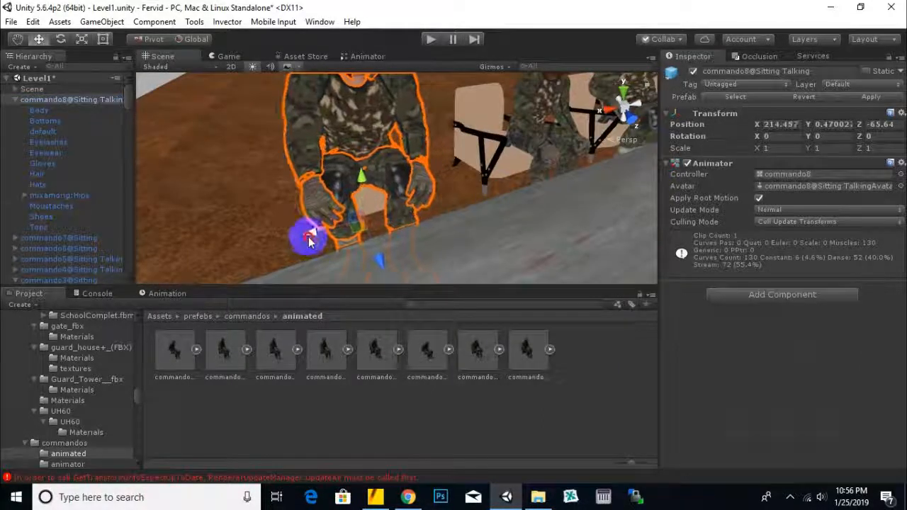
mouse_move(362, 177)
left_mouse_down()
mouse_move(365, 202)
mouse_move(364, 184)
left_mouse_up()
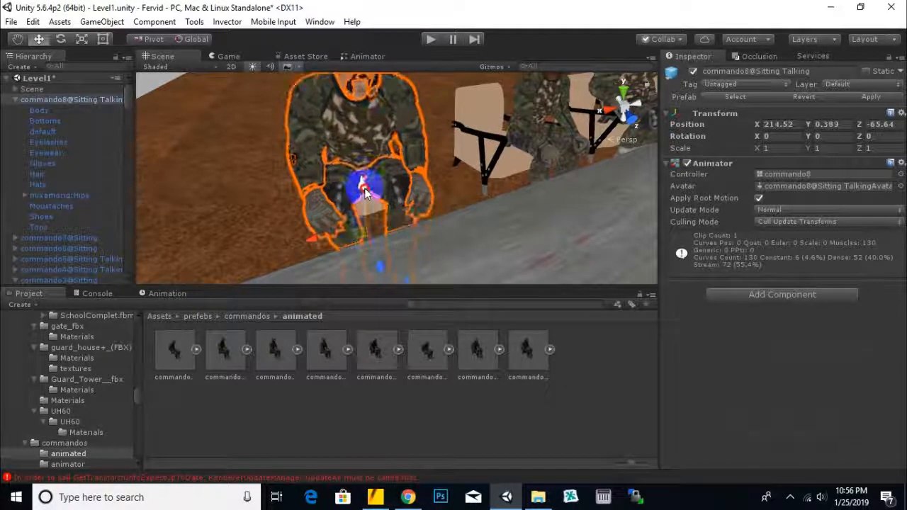
scroll(378, 199, "down", 5)
middle_click_drag(378, 200, 172, 222)
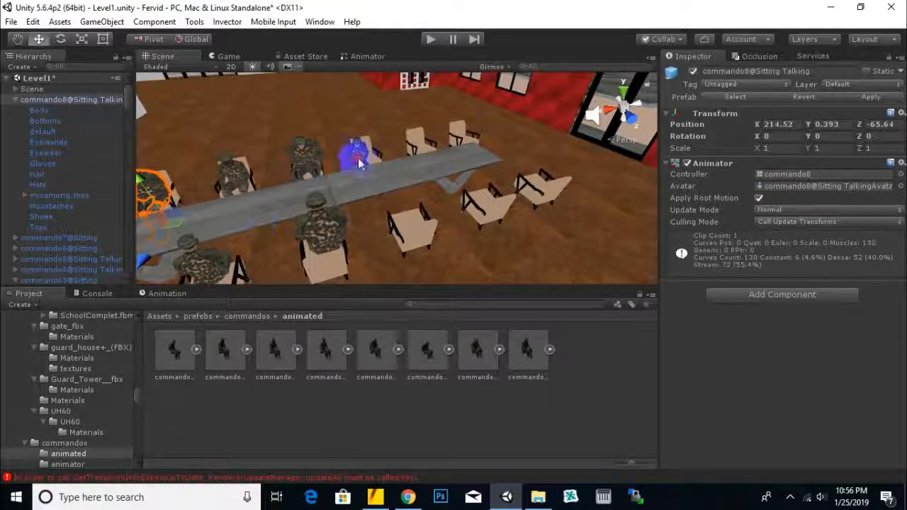
Step: Select the whole commando2@Sitting object and settle it on its chair at about X 209.65, Y 0.489, Z -65.74
left_click(376, 187)
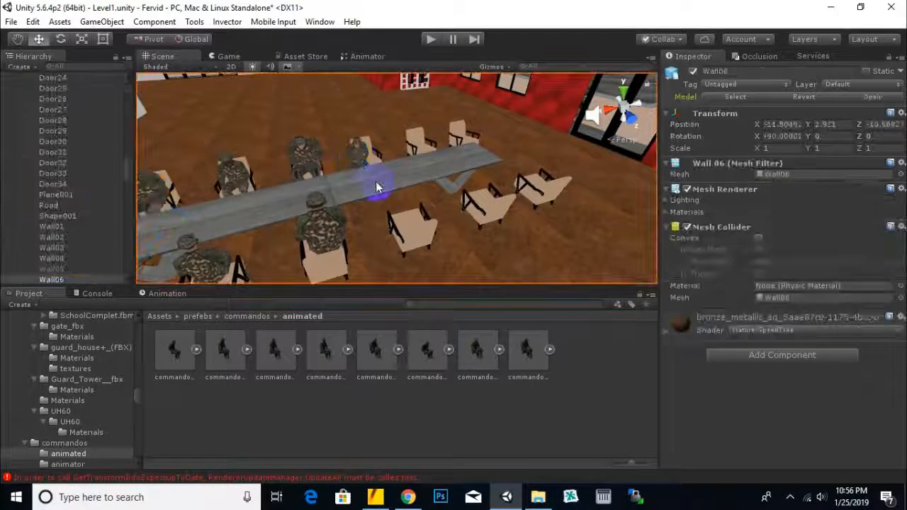
left_click(356, 142)
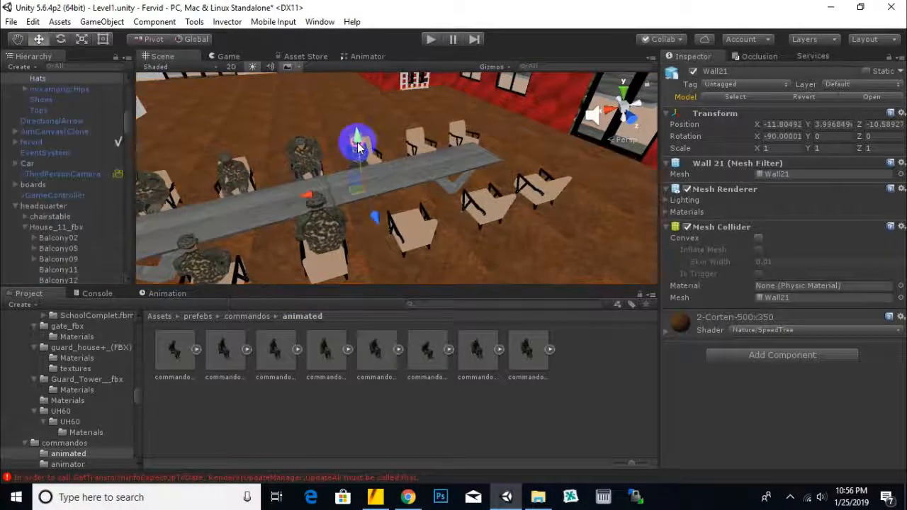
scroll(104, 150, "up", 4)
left_click(57, 170)
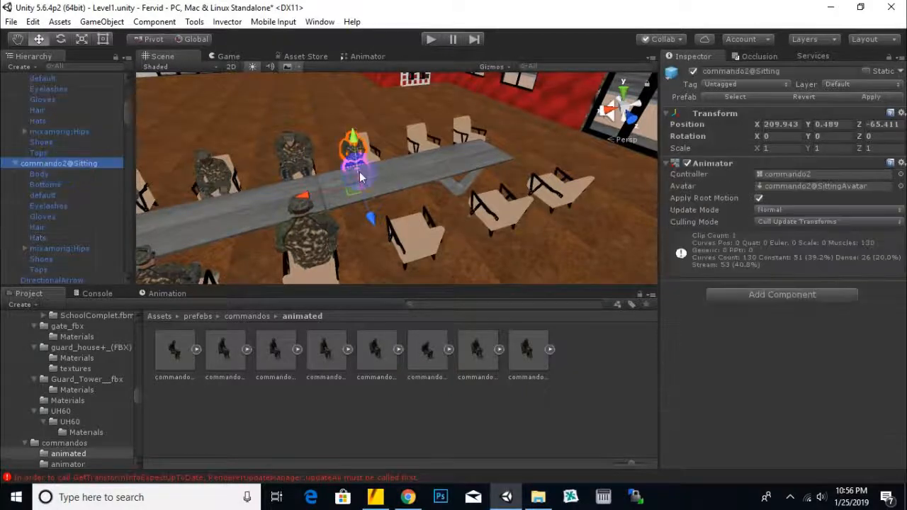
left_click_drag(275, 200, 537, 191, "alt")
middle_click_drag(223, 245, 366, 243)
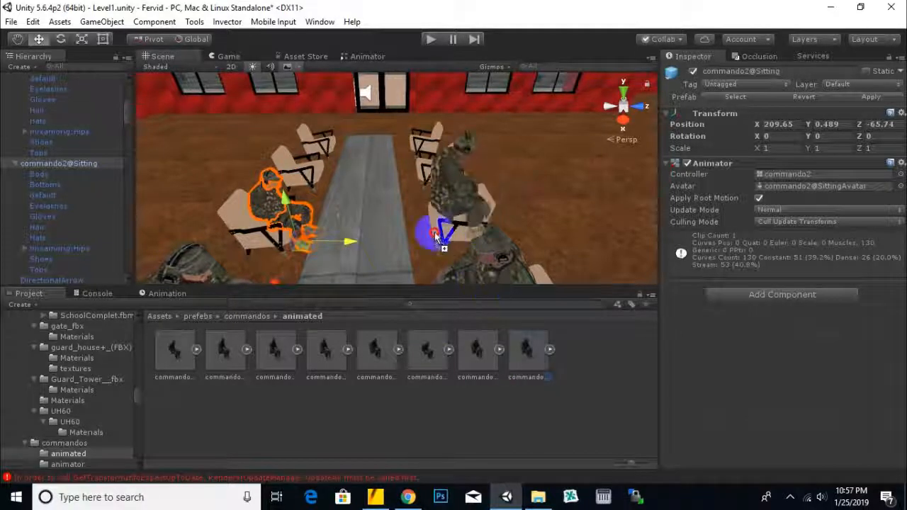
Step: Place the commando9@Sitting prefab opposite commando2, rotate it to about Y 178.29, and seat it at about X 209.46, Y 0.46, Z -63.14
left_click(418, 246)
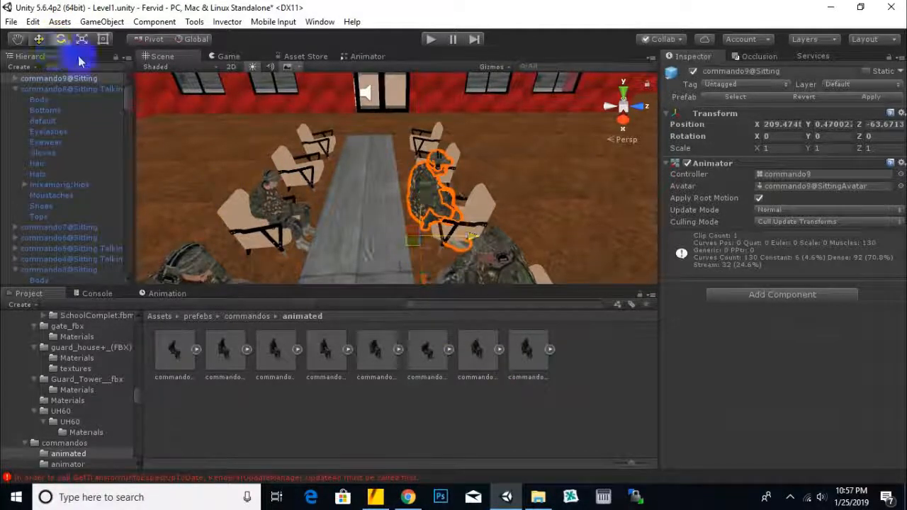
left_click_drag(400, 282, 153, 236)
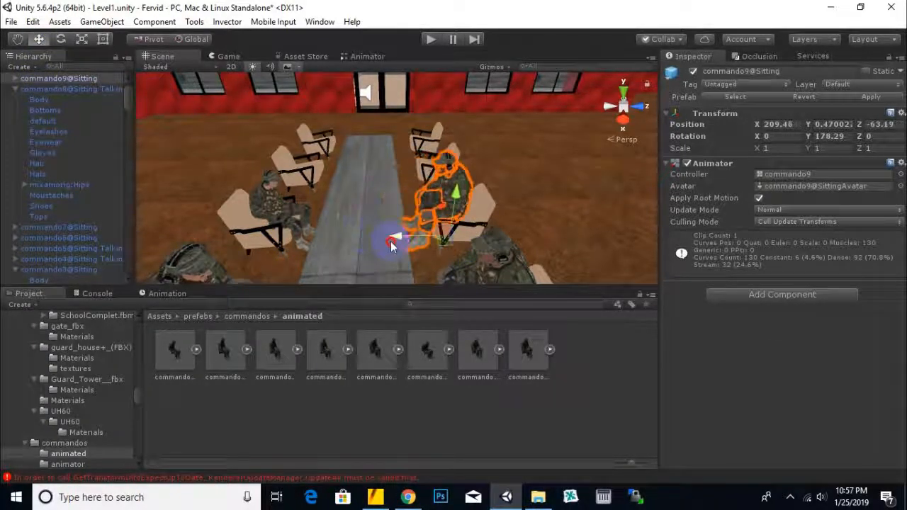
left_click_drag(491, 210, 338, 237, "alt")
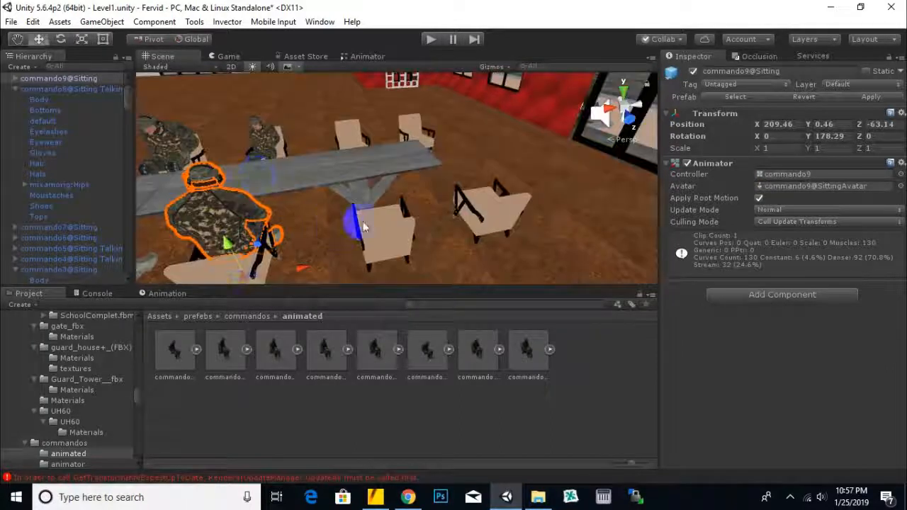
Step: Delete the two empty chairs beyond commando9 on the same side of the meeting table
left_click(415, 239)
left_click(397, 233)
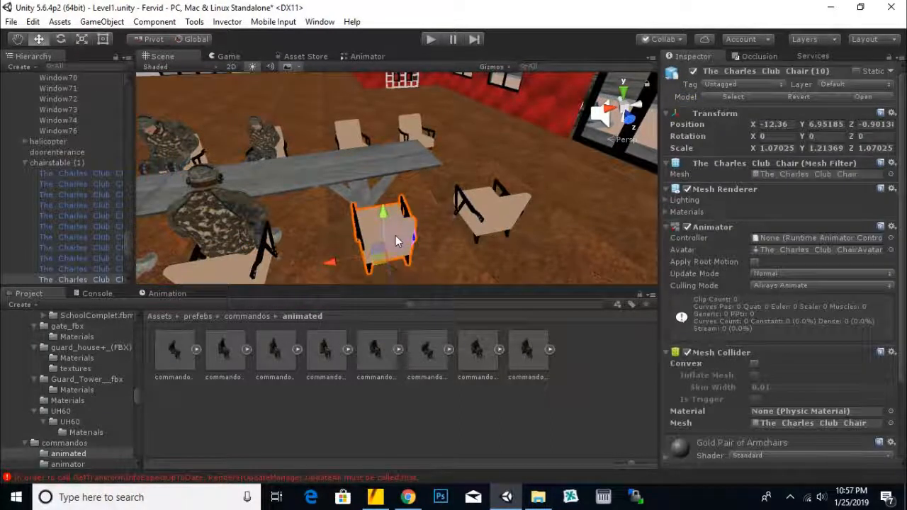
key("Delete")
left_click(476, 208)
left_click(476, 208)
key("Delete")
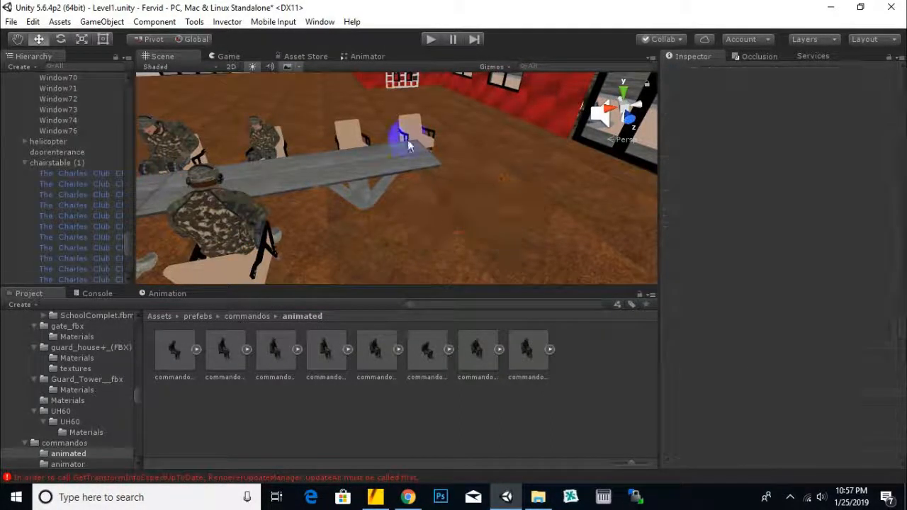
Step: Delete the two empty chairs beyond commando2 on the other side of the table
left_click(409, 144)
left_click(408, 137)
left_click(428, 146)
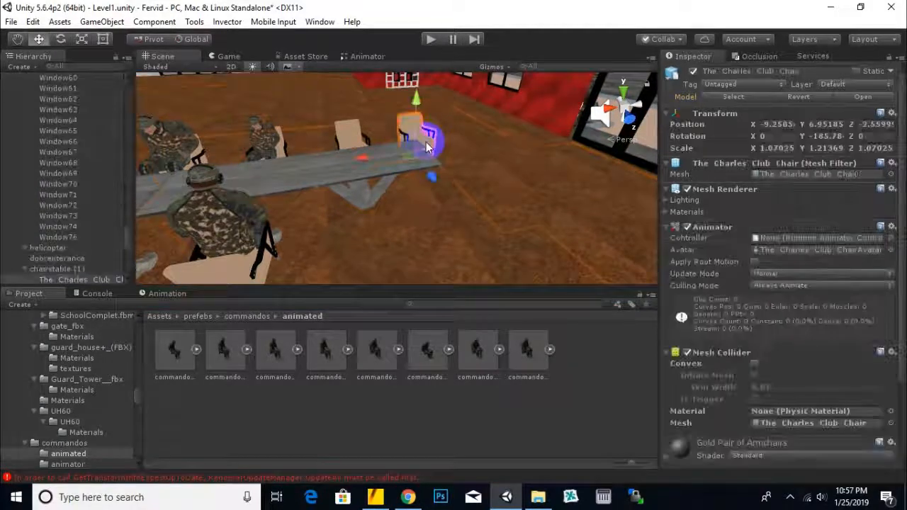
key("Delete")
left_click(351, 145)
left_click(351, 144)
key("Delete")
Step: Select the odesd2_B2_fbx_upZ table and shorten it to an X scale of about 5.64
left_click(385, 172)
left_click(372, 180)
middle_click_drag(374, 182, 427, 231)
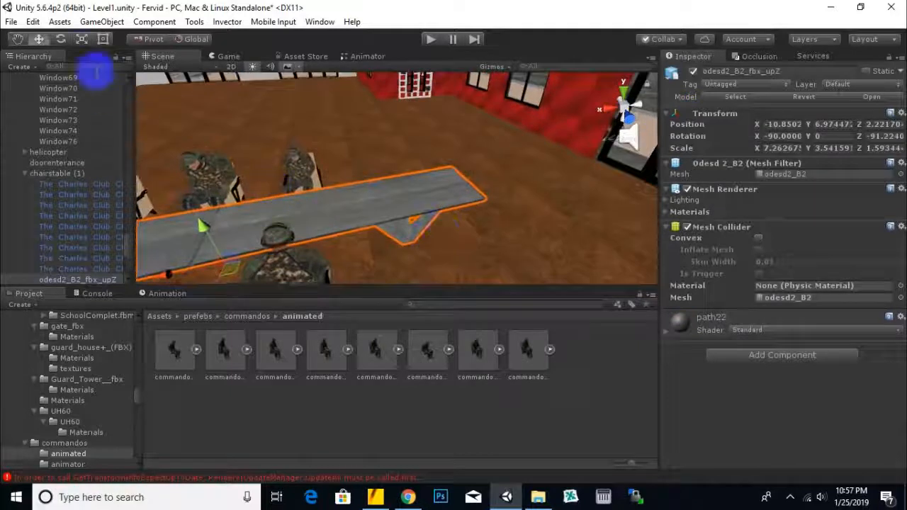
left_click(76, 41)
scroll(360, 221, "down", 2)
middle_click_drag(357, 221, 402, 210)
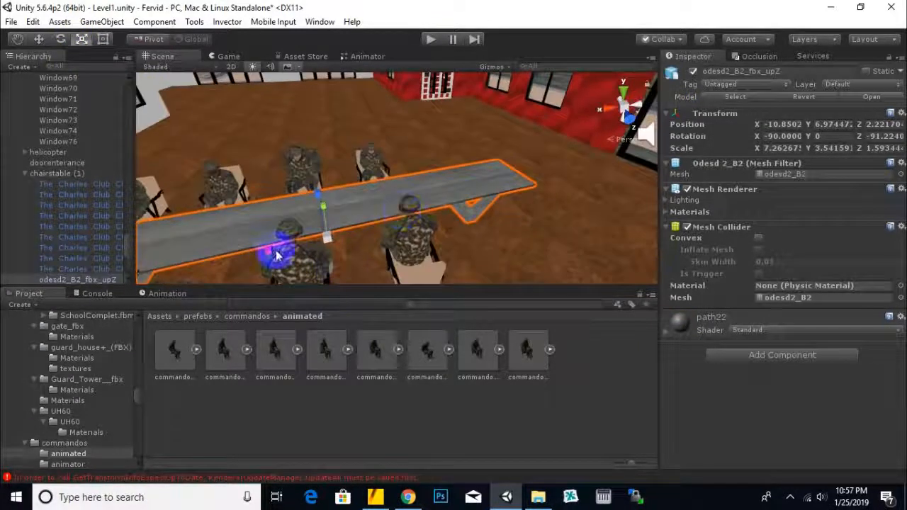
Step: Move the shortened table between the seated commandos, to about X -10.8 and Z 3.15
left_click(44, 42)
scroll(465, 232, "down", 2)
scroll(340, 221, "up", 3)
middle_click_drag(320, 233, 506, 175)
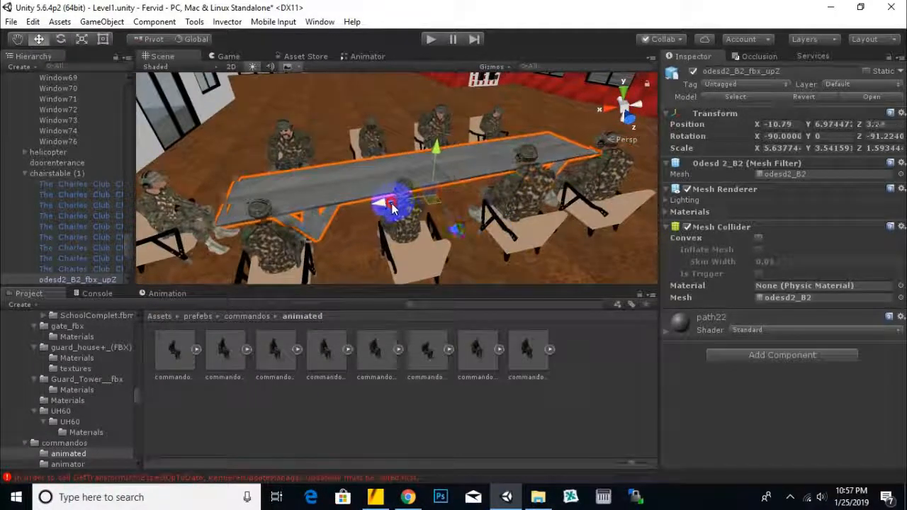
left_click_drag(395, 206, 680, 158, "alt")
middle_click_drag(441, 216, 461, 186)
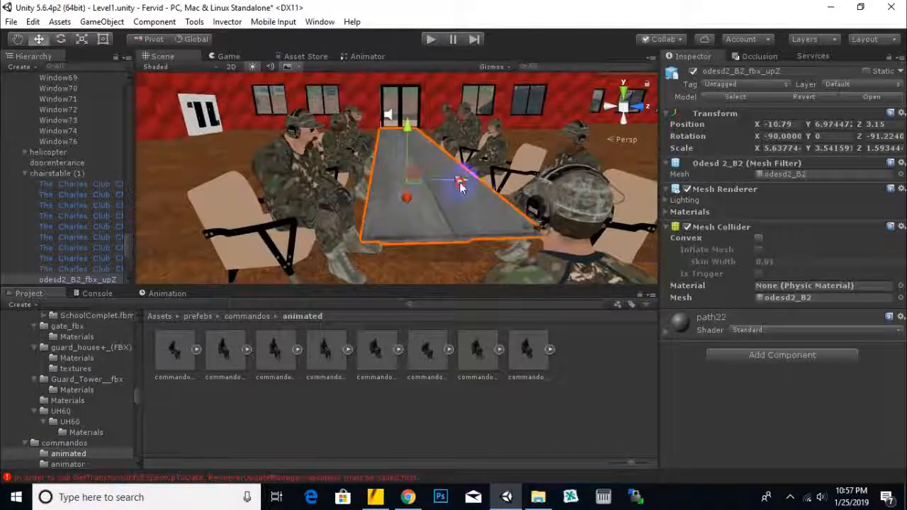
left_click_drag(461, 186, 421, 65, "alt")
Step: Collapse the chairstable (1) group and move the fervid player onto the paved path outside the headquarters, at about X 192.54, Z -75.65
scroll(392, 171, "down", 8)
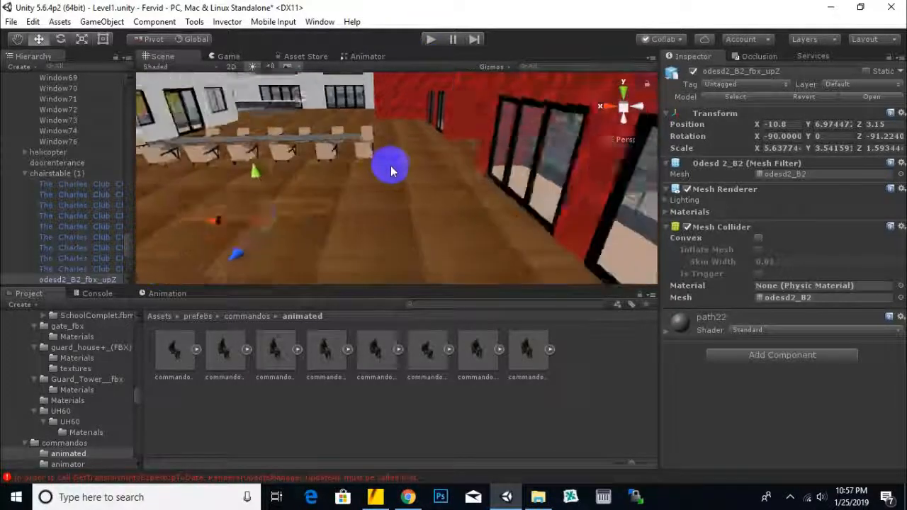
middle_click_drag(539, 201, 212, 252)
middle_click_drag(524, 179, 435, 200)
scroll(428, 173, "up", 5)
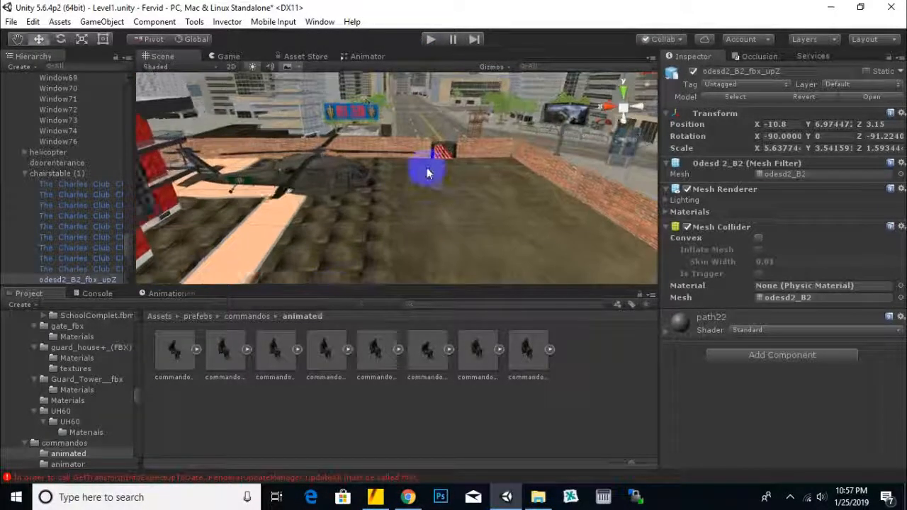
left_click(25, 174)
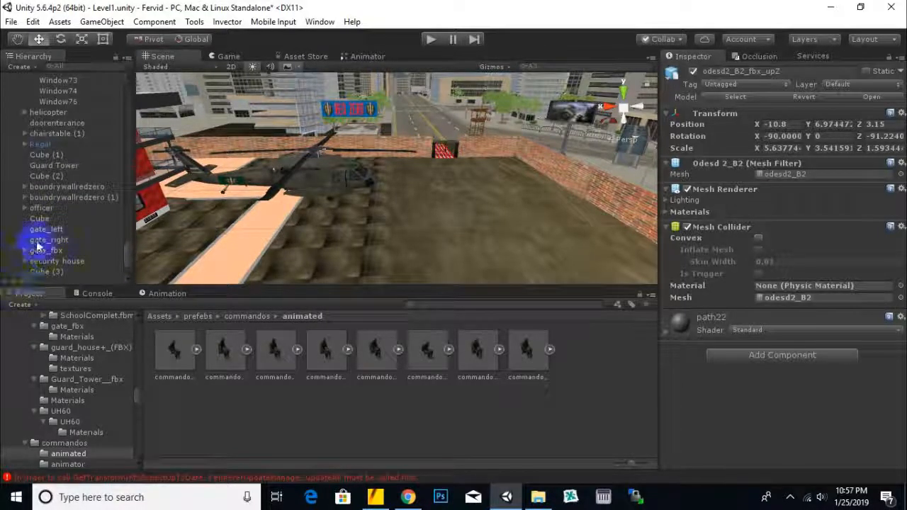
scroll(46, 241, "up", 10)
scroll(56, 239, "up", 10)
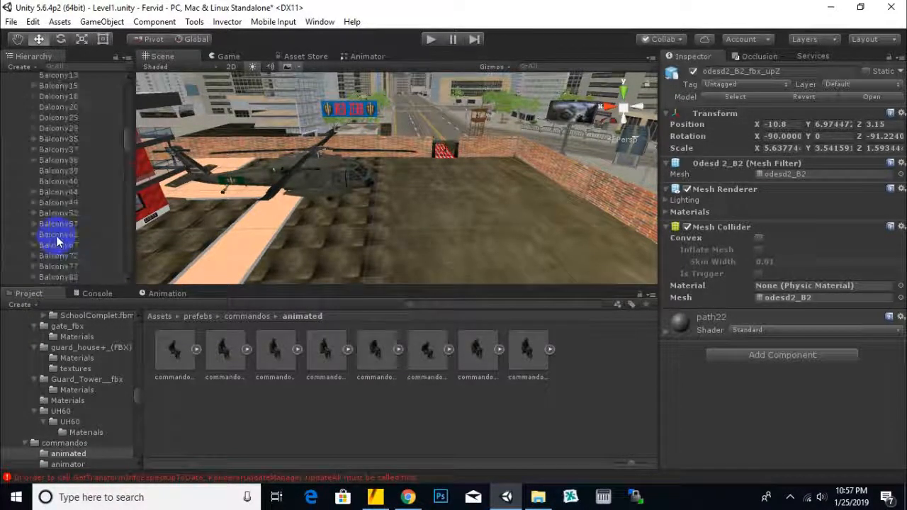
left_click(421, 184)
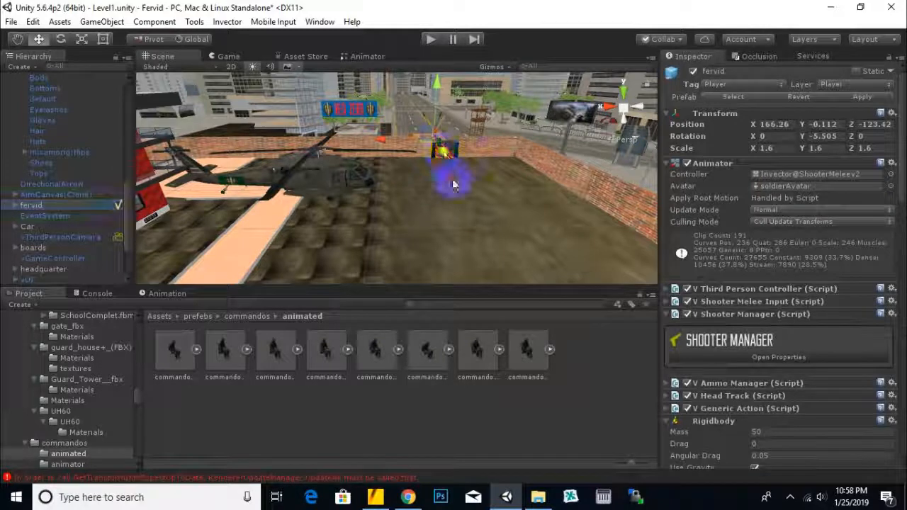
scroll(452, 198, "down", 2)
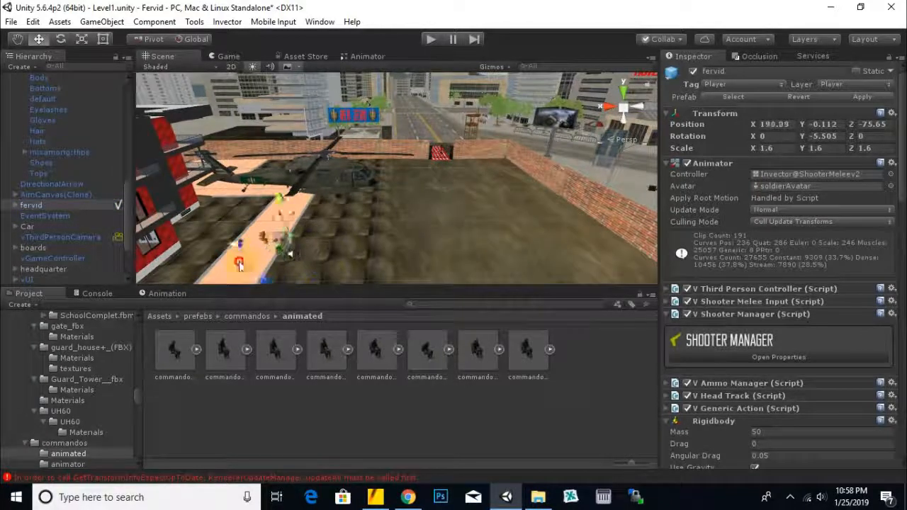
middle_click_drag(348, 245, 488, 111)
middle_click_drag(406, 167, 397, 170)
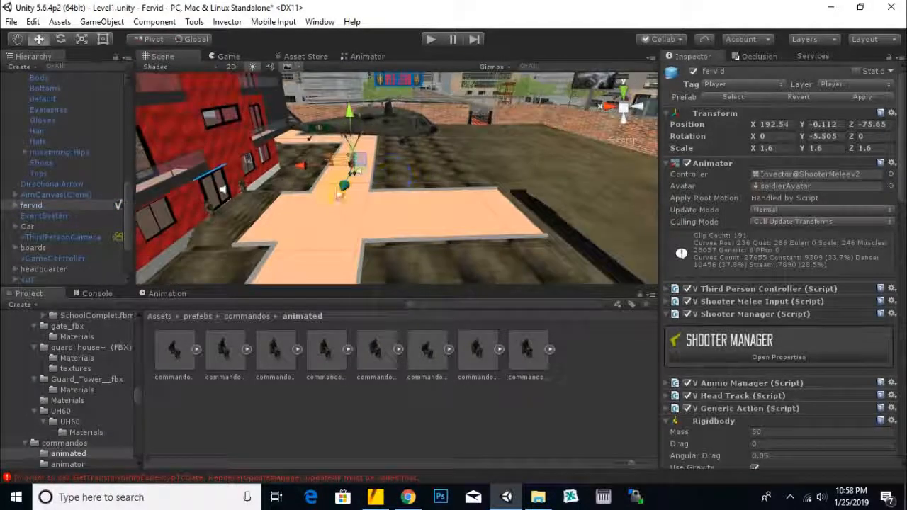
Step: Play the level and run the player past the entrance guards into the headquarters meeting room
left_click(430, 39)
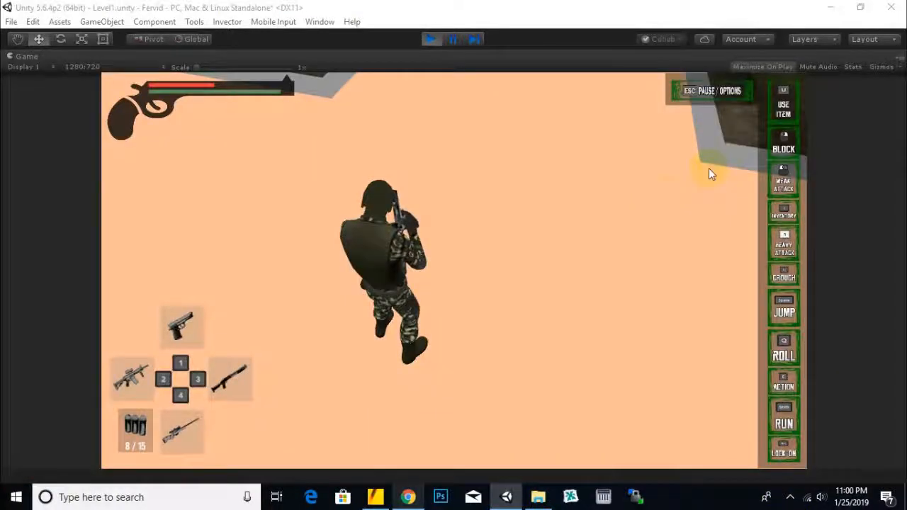
key("w")
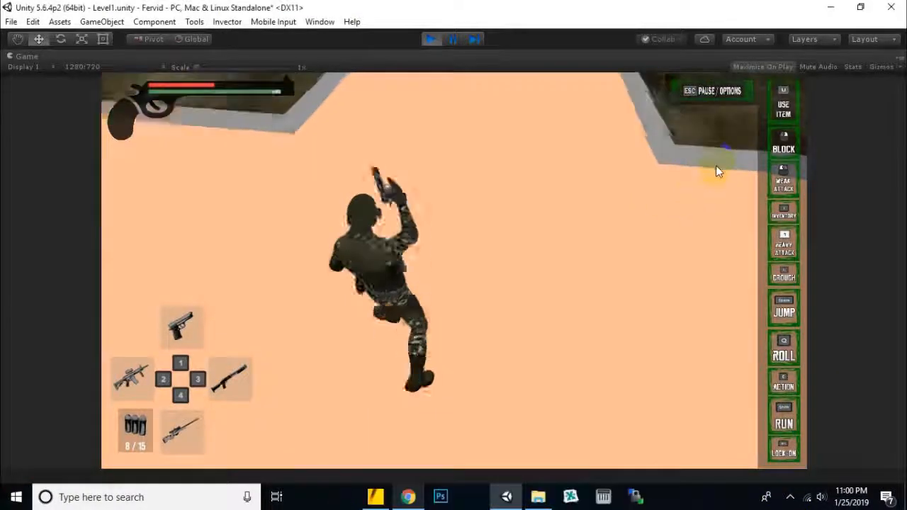
right_click(749, 158)
key("w")
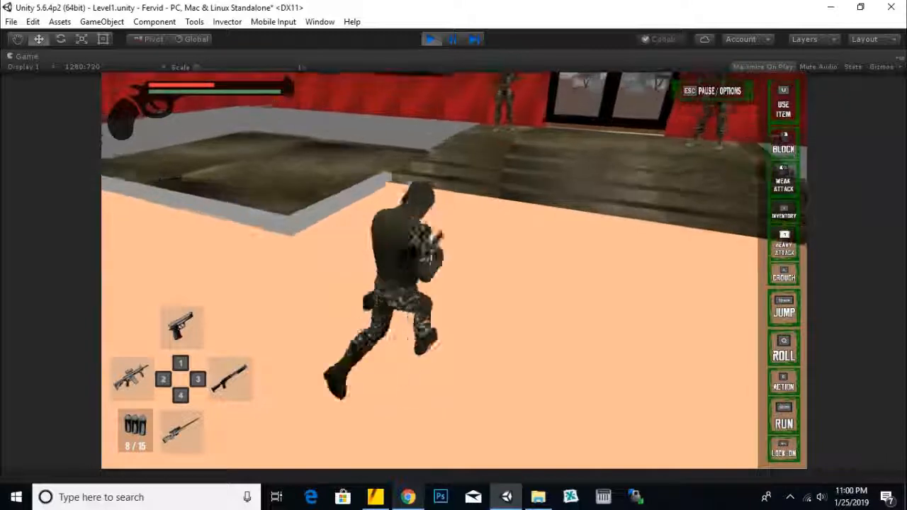
key("w")
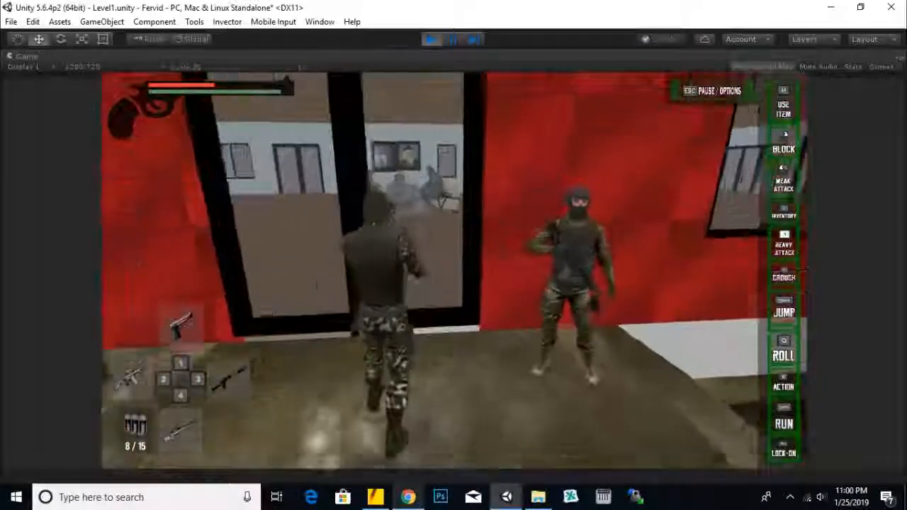
key("w")
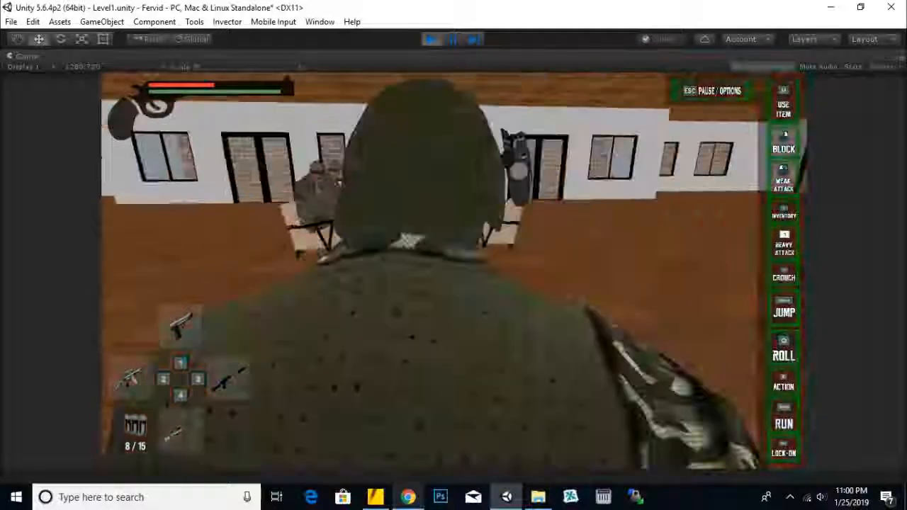
key("w")
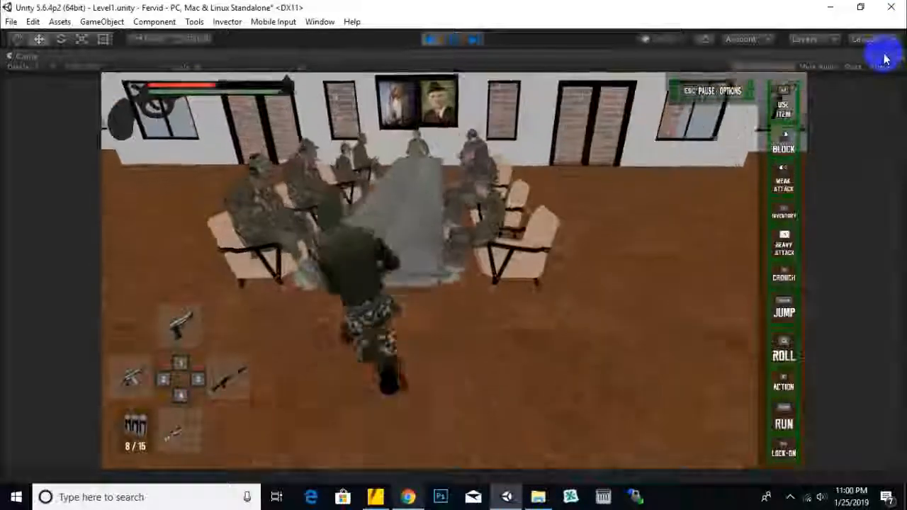
Step: Walk the player along the meeting table to check the seated commandos, and fire the pistol near the table's head
key("a")
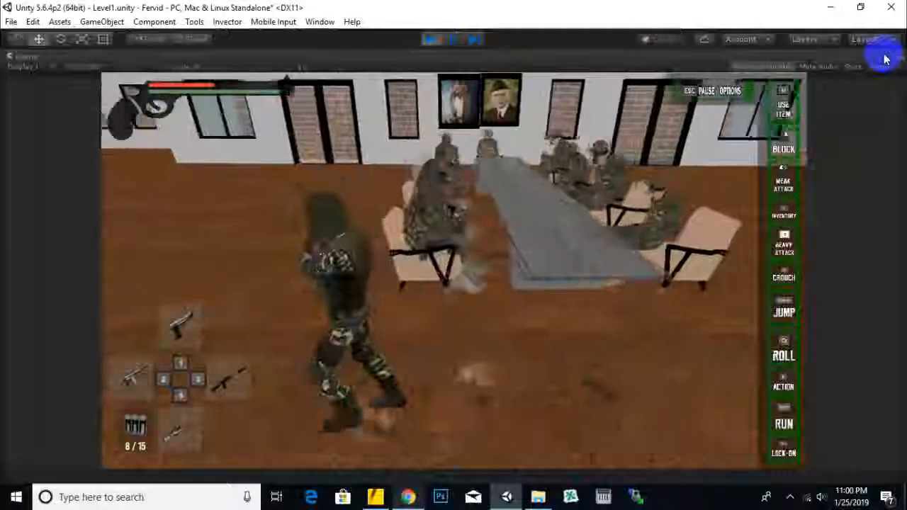
key("w")
key("w")
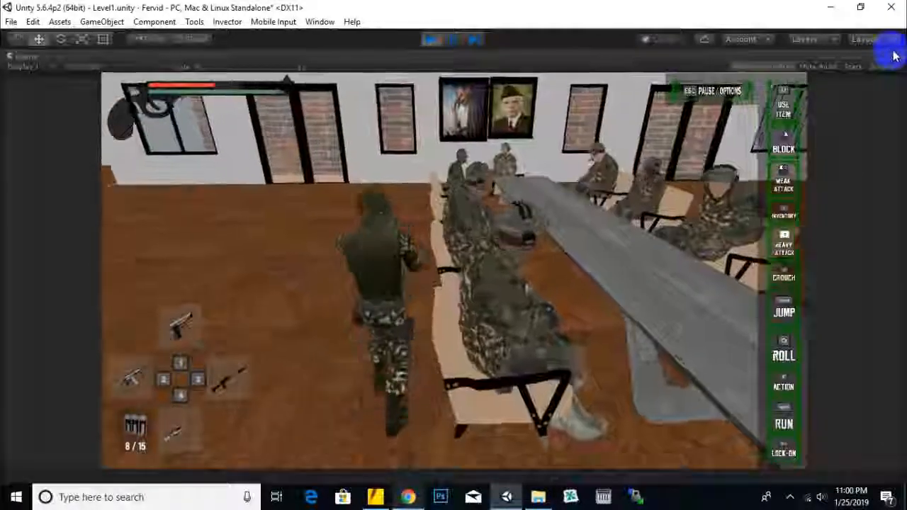
key("w")
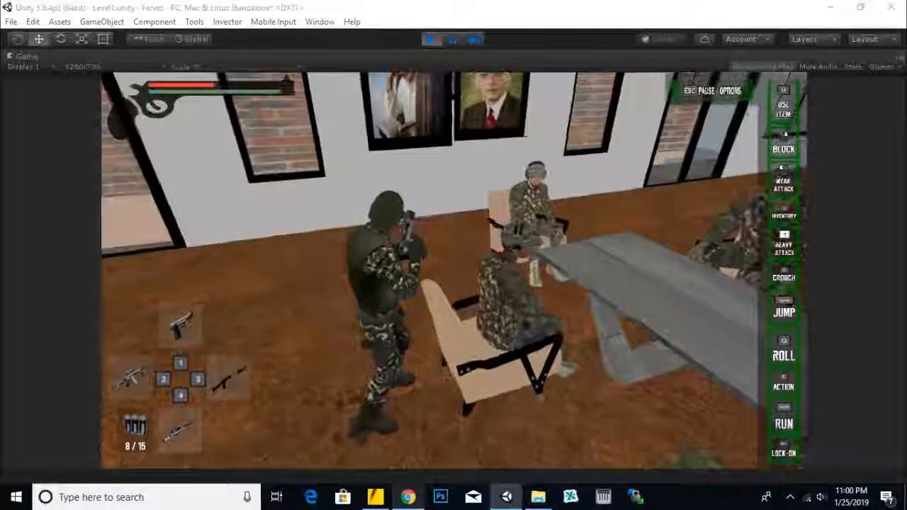
left_click(657, 197)
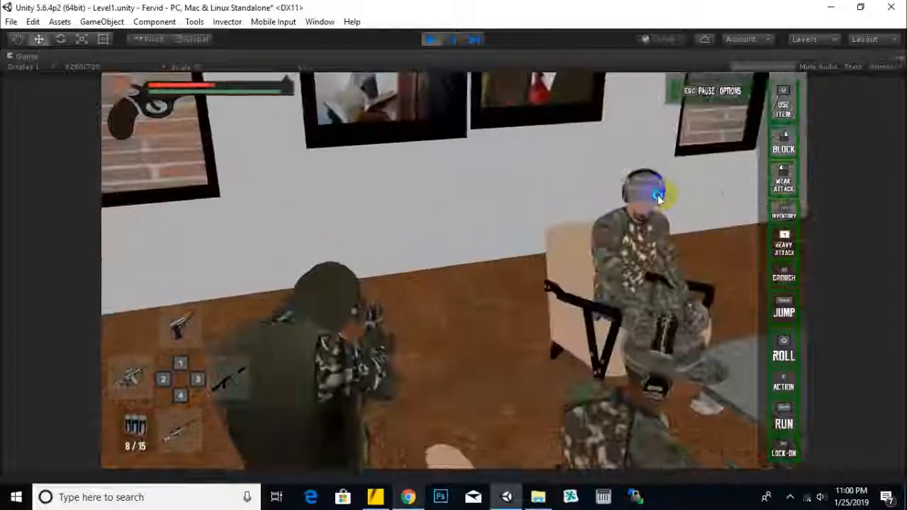
left_click(783, 241)
right_click_drag(783, 242, 436, 137)
Step: Run the player past the wall portraits, out along the brick boundary wall, and back towards the building's doors
key("w")
key("w")
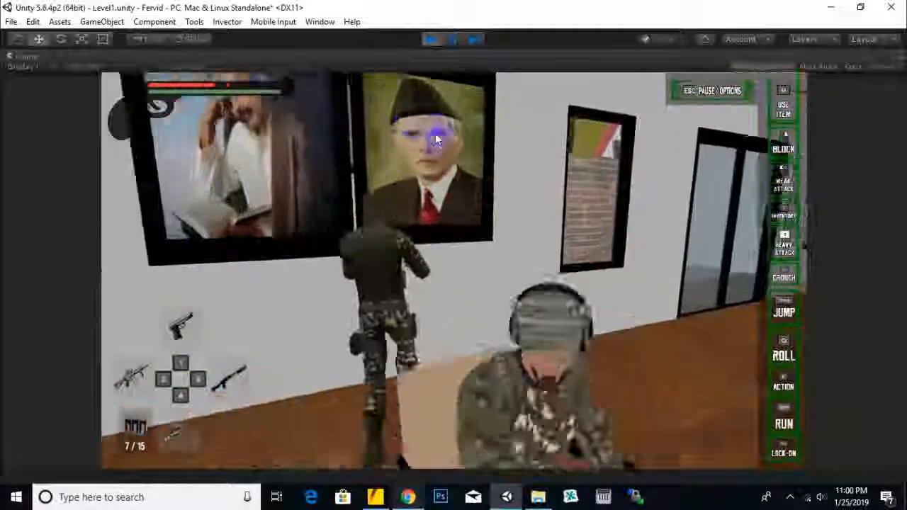
key("w")
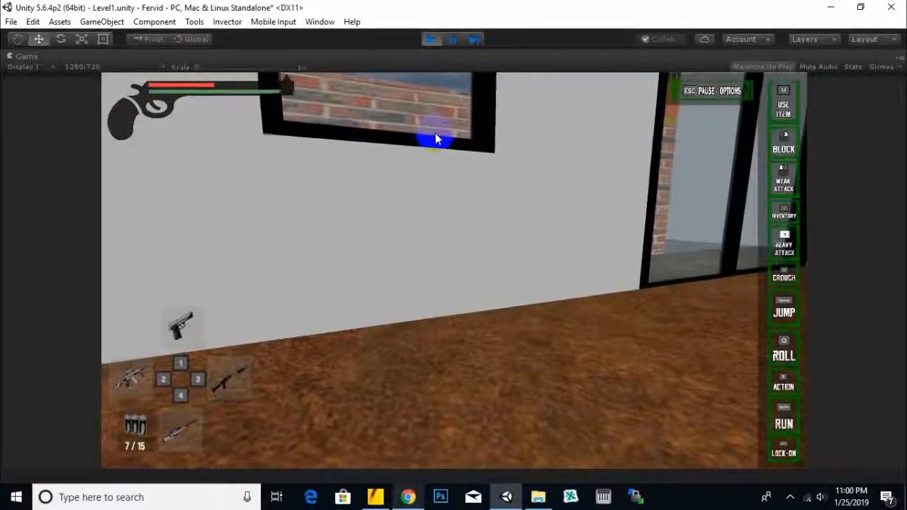
key("w")
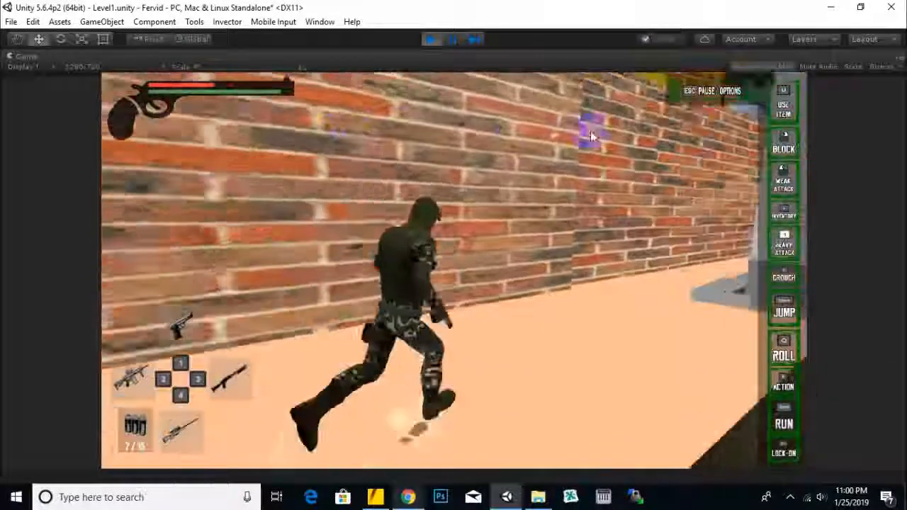
key("w")
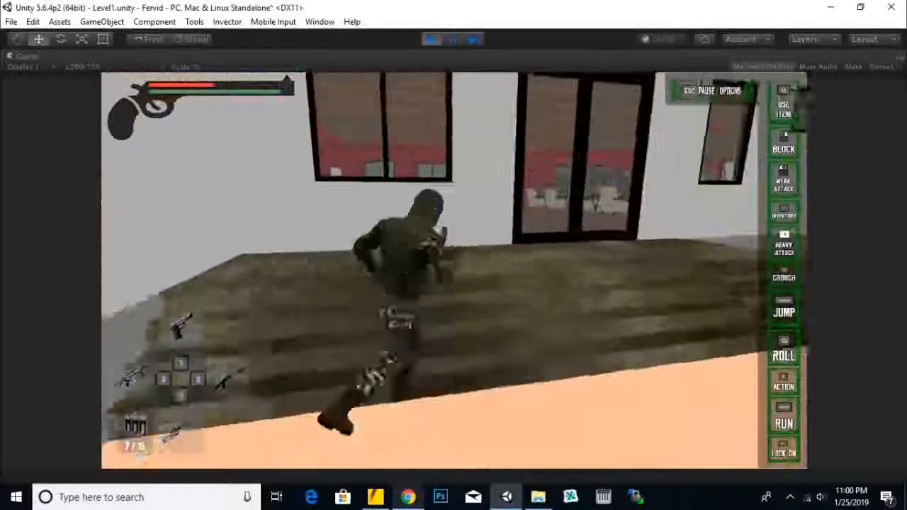
Step: Run the player through the headquarters past the seated commandos and out through the open door onto the paved path
key("w")
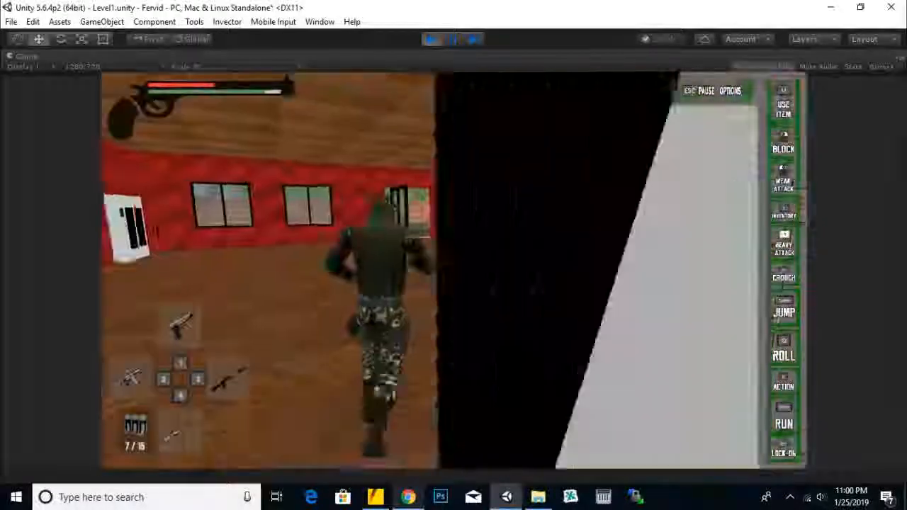
key("w")
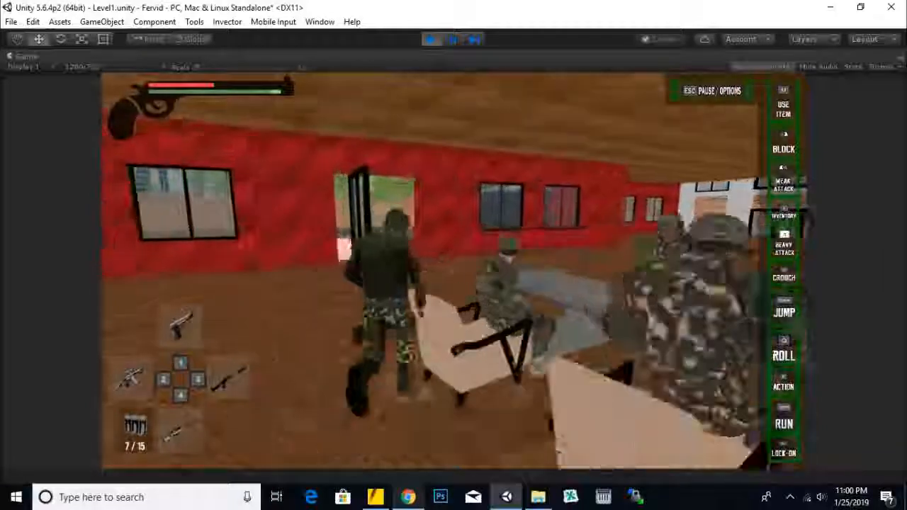
key("d")
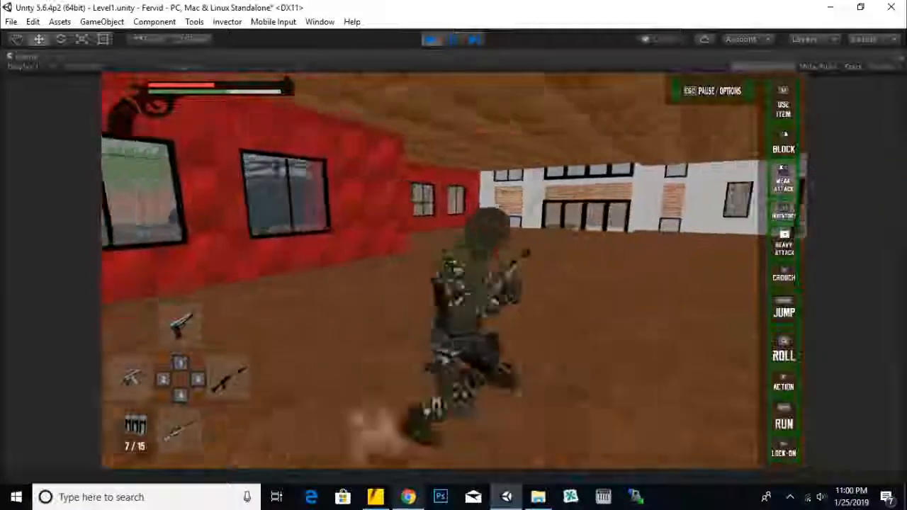
key("s")
key("w")
key("w")
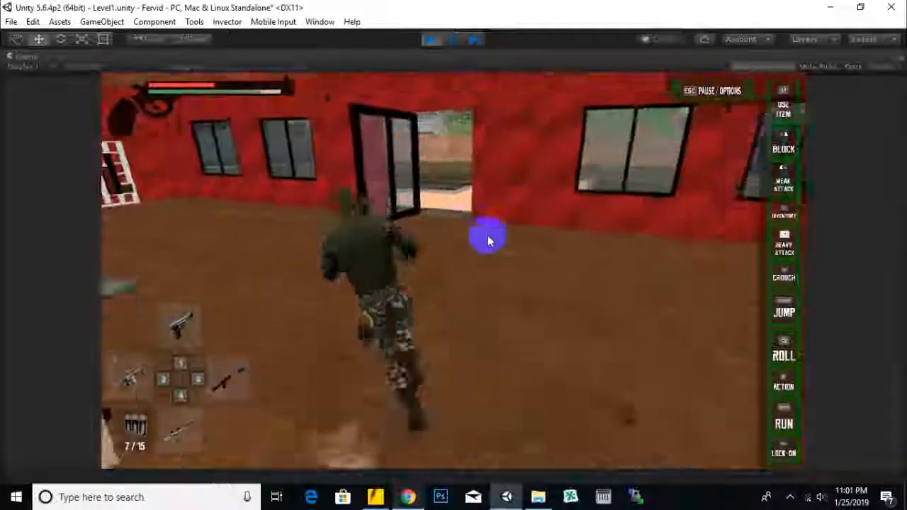
key("w")
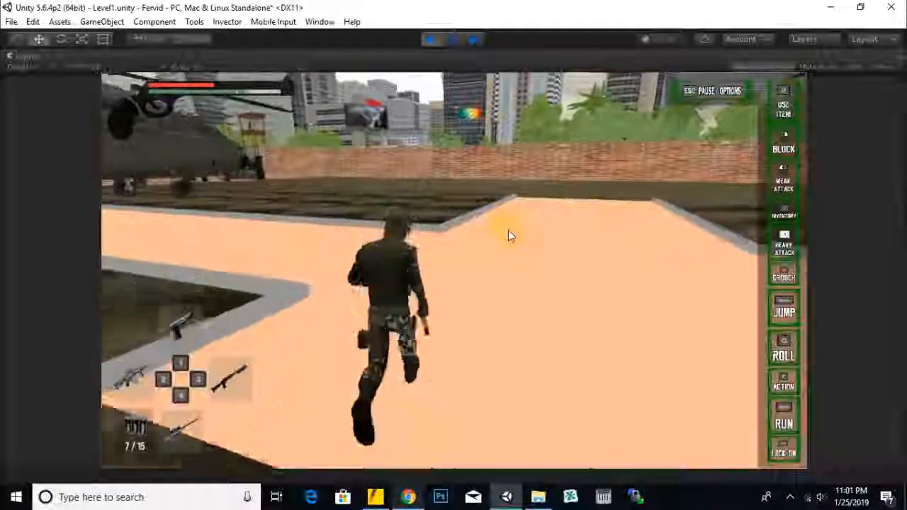
Step: Run the player across the yard to the parked helicopter and view it and the RED ZERO banner from several sides
key("w")
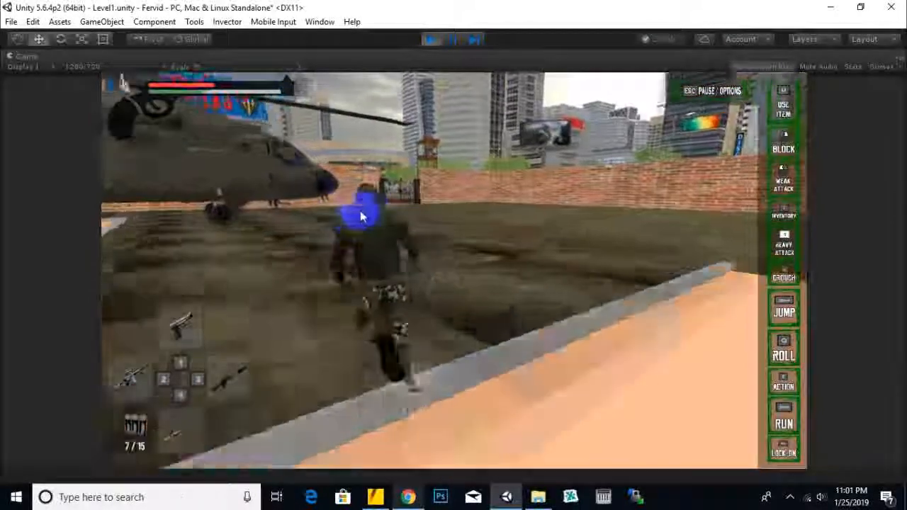
key("w")
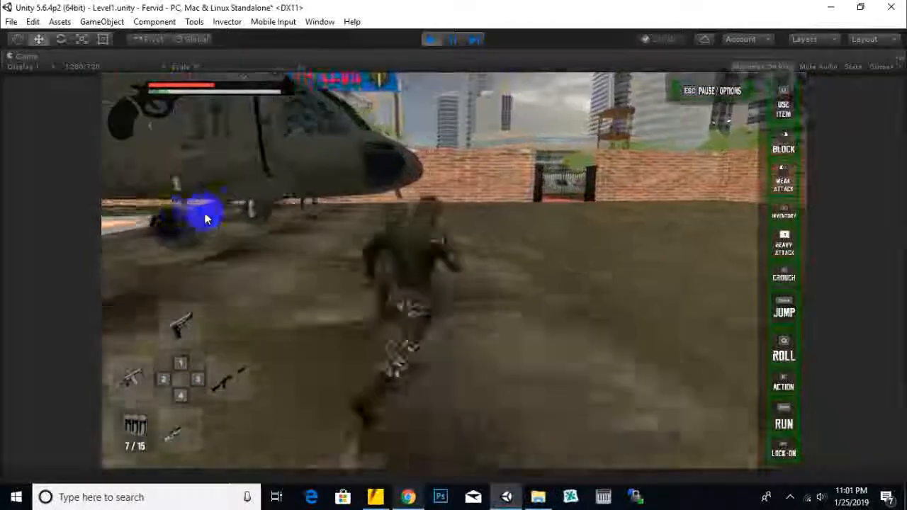
key("s")
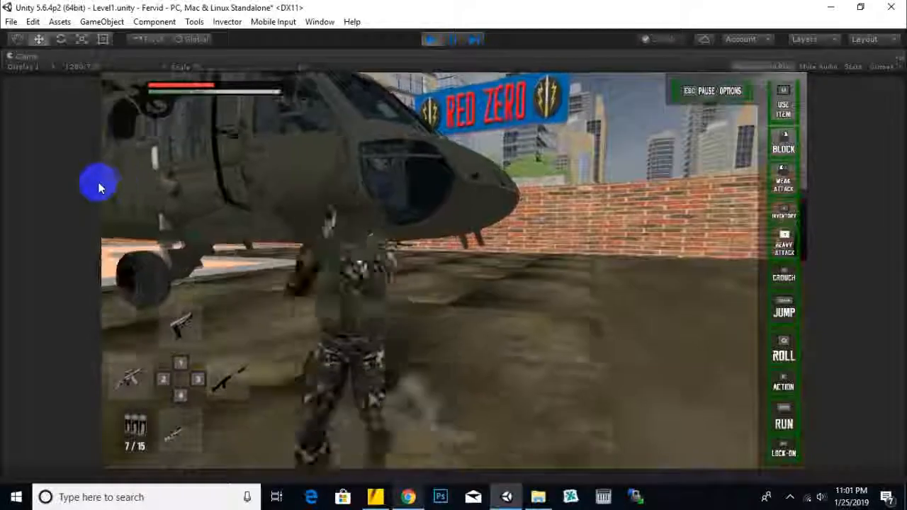
key("w")
key("w")
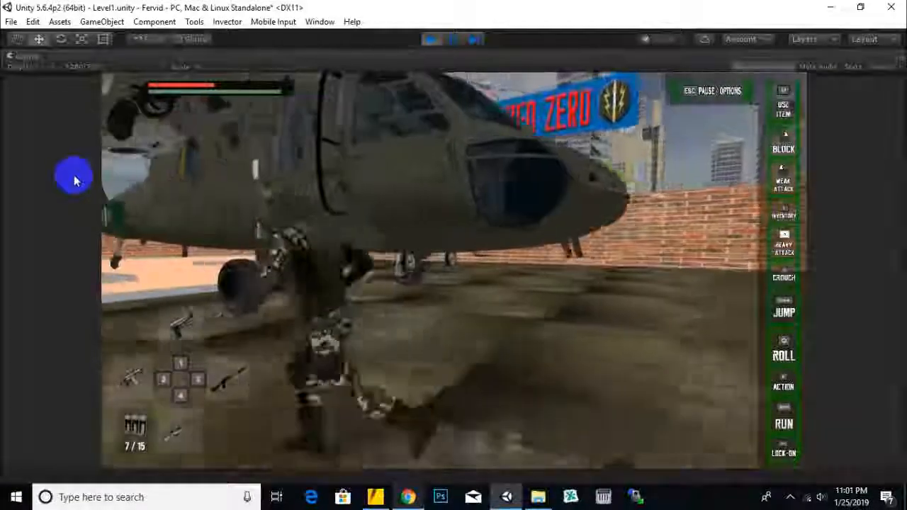
key("w")
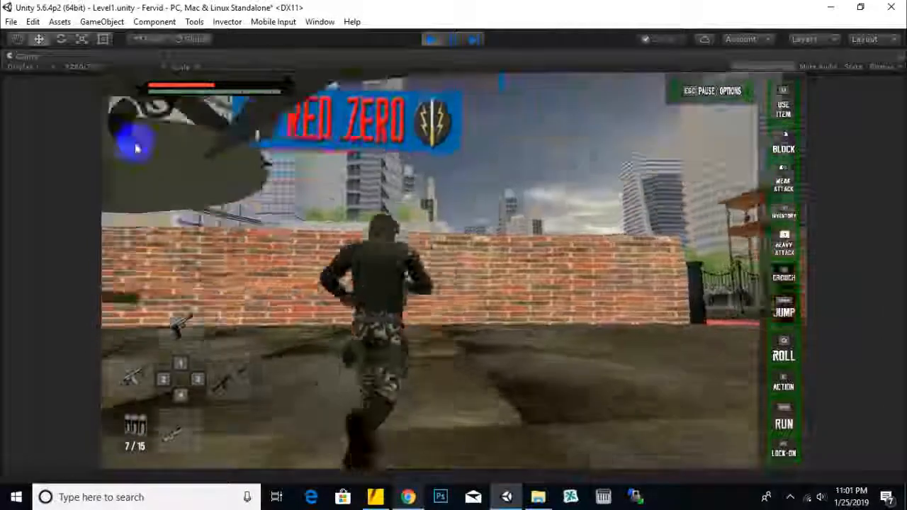
key("s")
key("s")
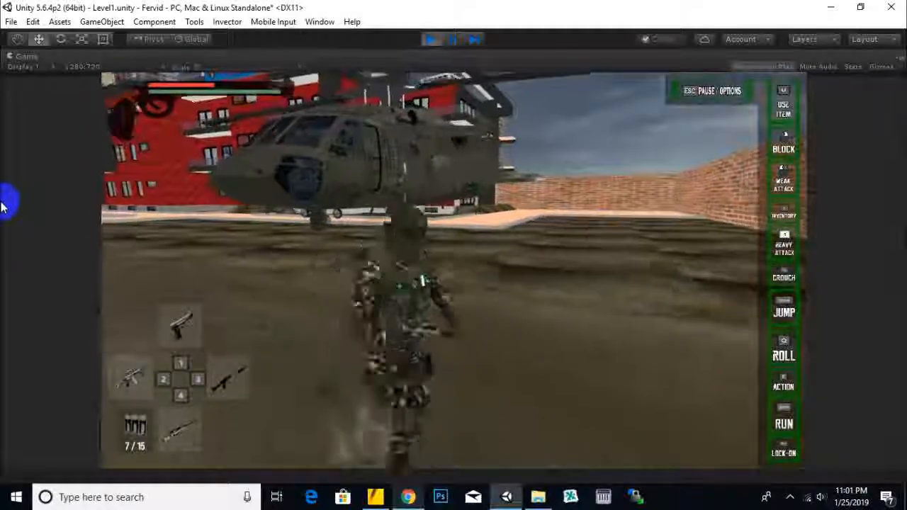
key("w")
key("d")
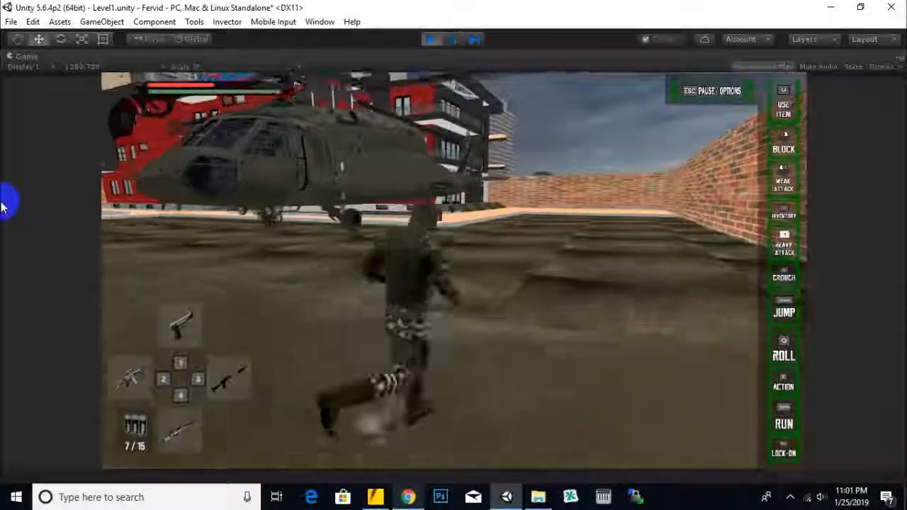
Step: Run the player along the brick boundary wall to the iron entrance gate and open it
key("w")
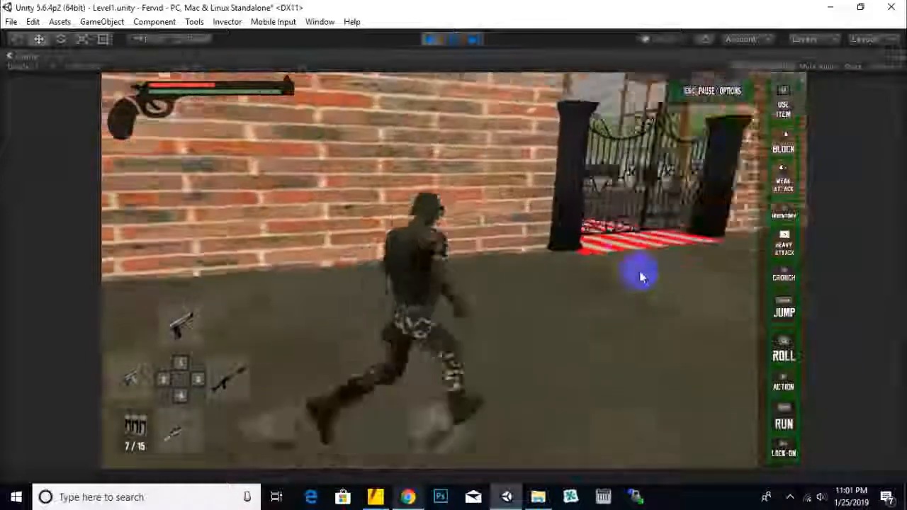
key("w")
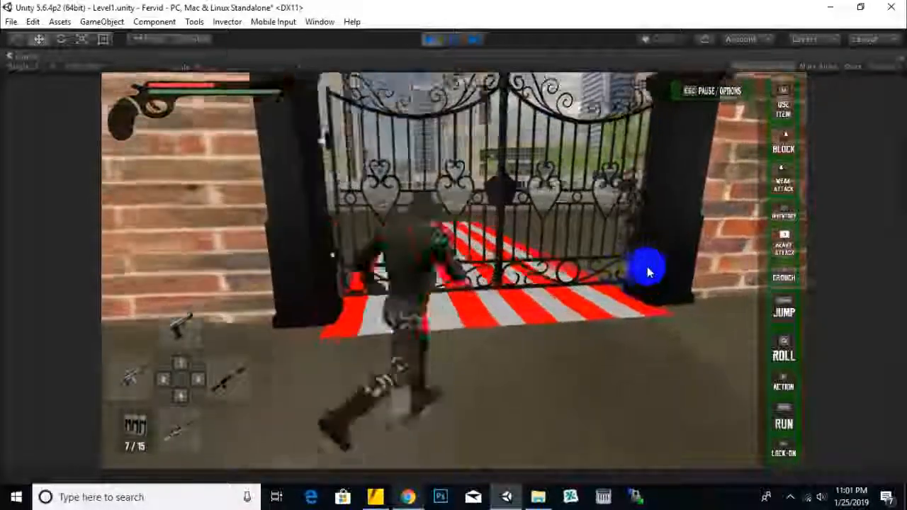
key("w")
key("space")
key("s")
key("e")
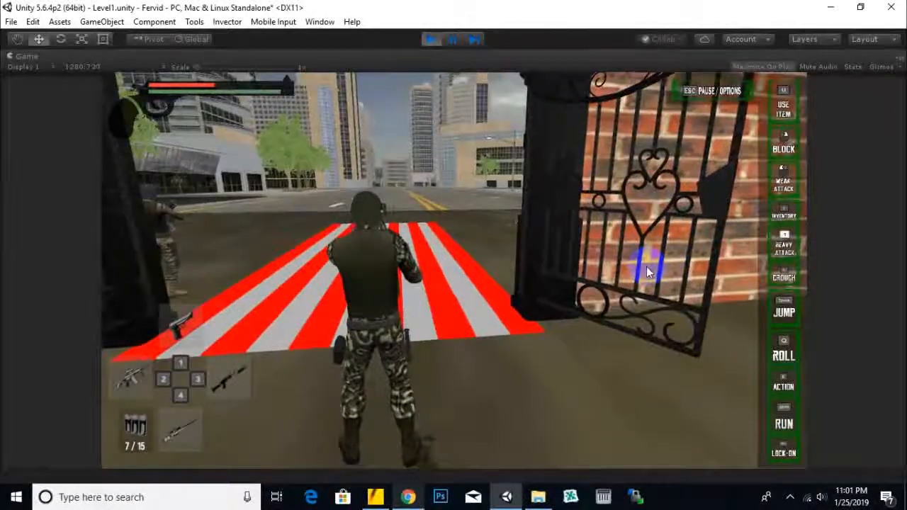
Step: Run the player out along the red-and-white striped crossing, look around outside the wall, and stop the play test
key("w")
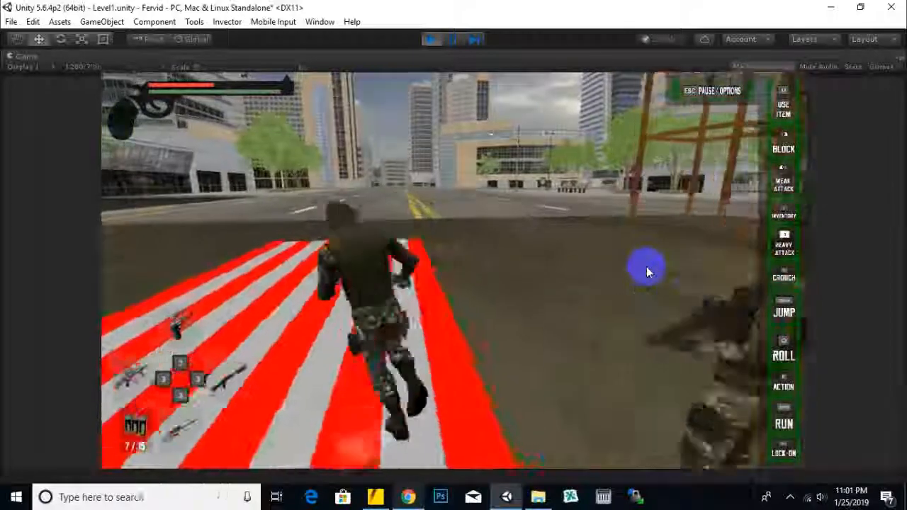
key("w")
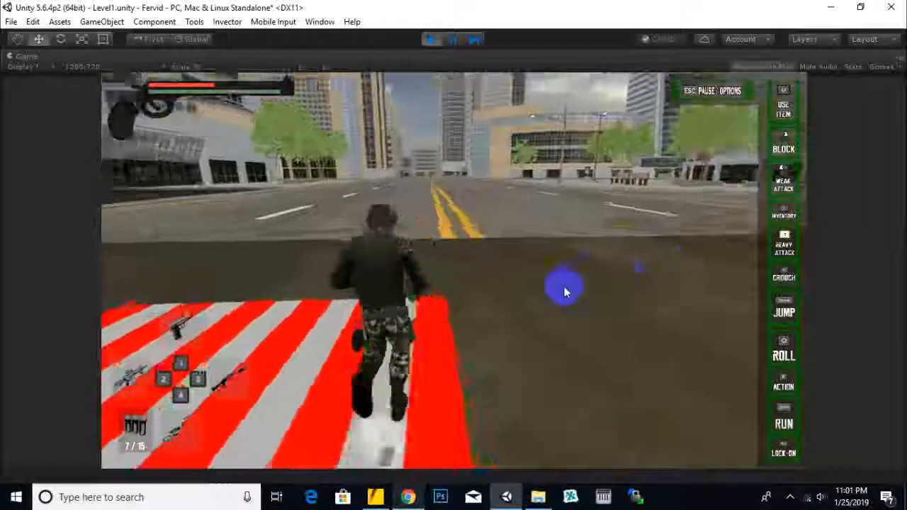
key("w")
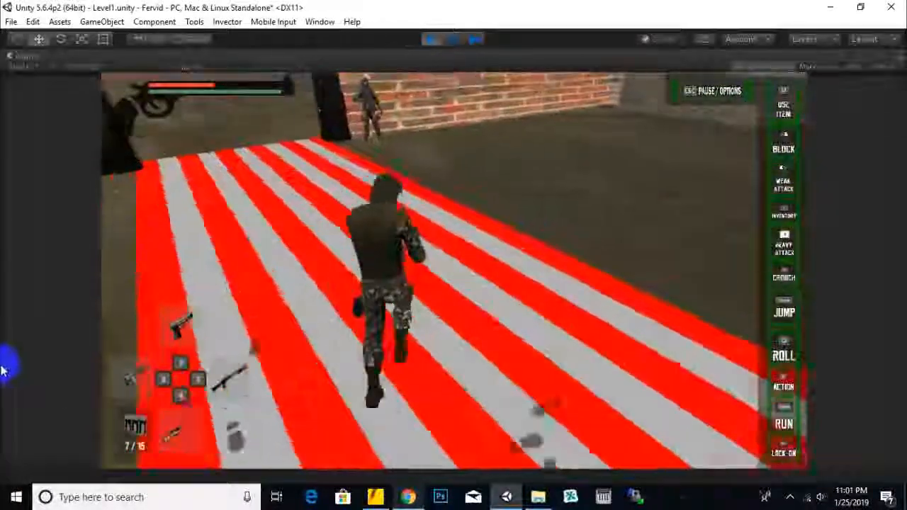
key("s")
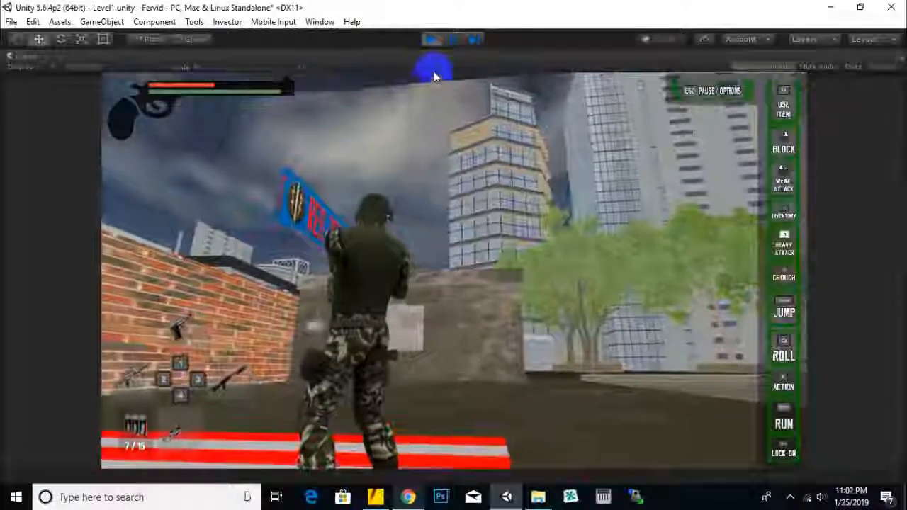
left_click(433, 43)
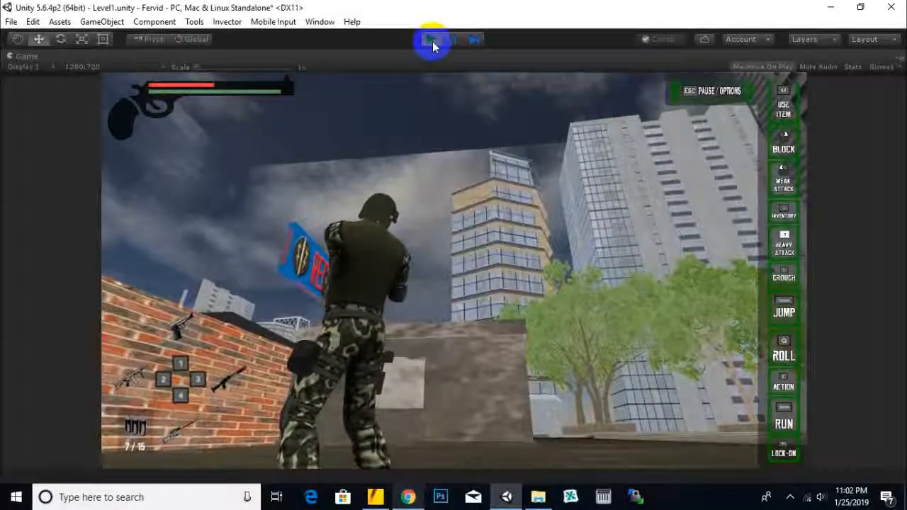